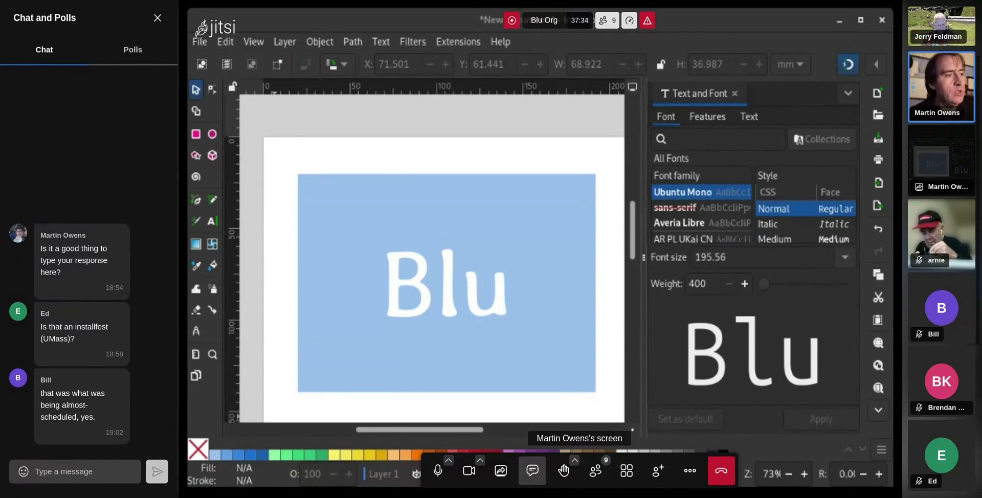
# Mute the mic, paste the version plus 'Fedoa 41' into chat, and slightly enlarge the blue rectangle
pyautogui.click(440, 475)
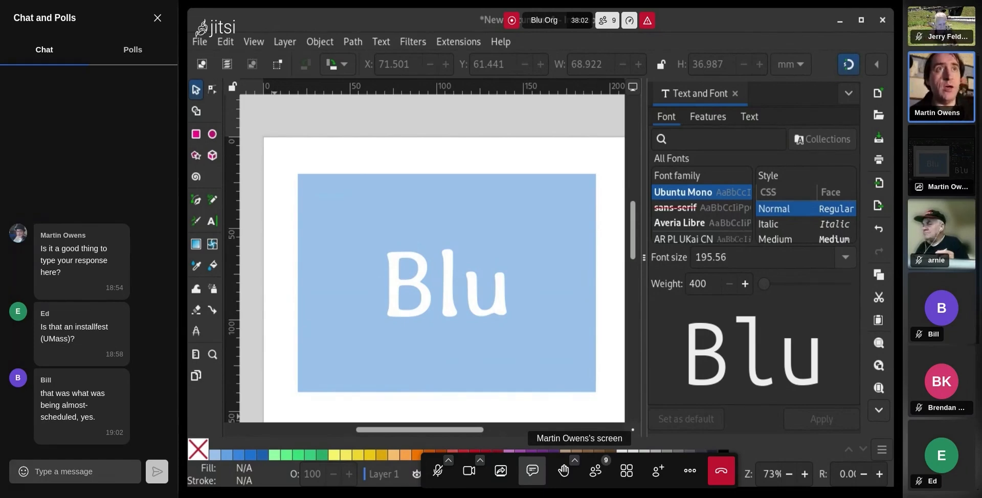
pyautogui.click(449, 273)
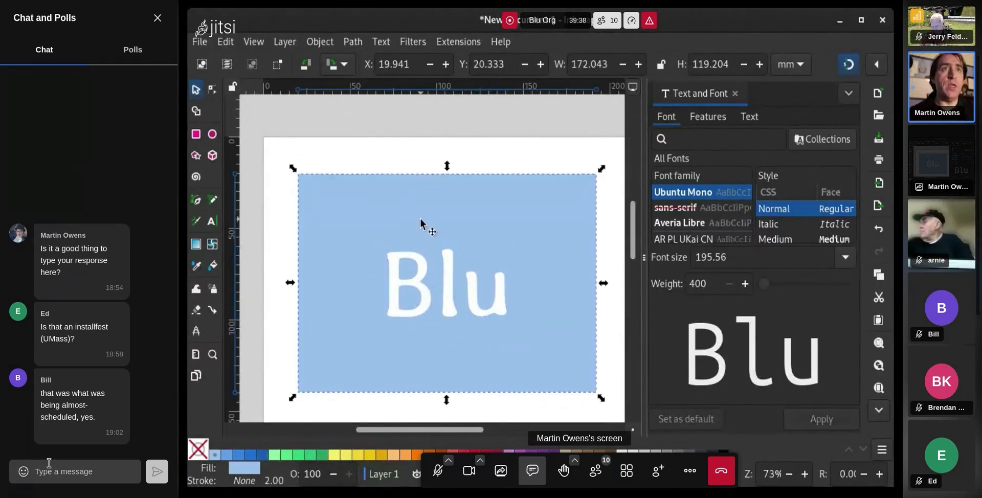
pyautogui.click(49, 463)
pyautogui.write('inkscape-view.x86_64 1.4-2.fc41')
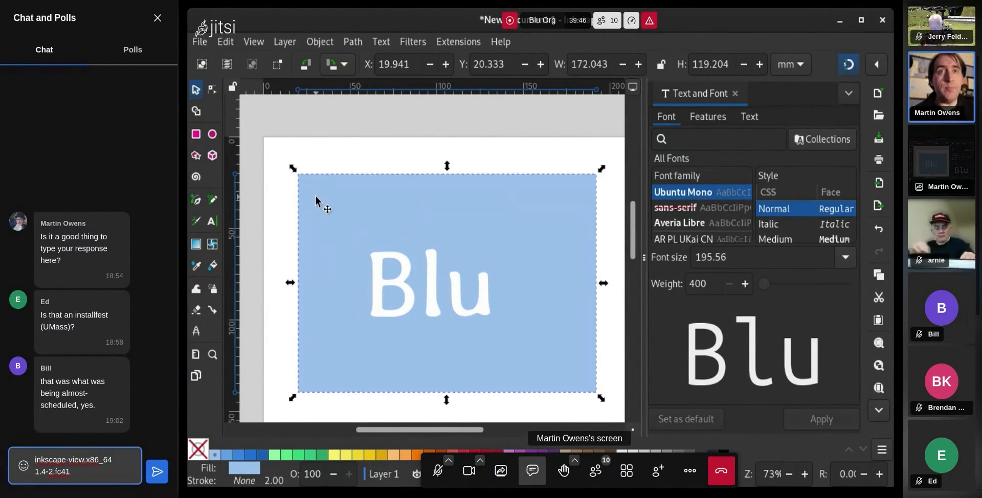
pyautogui.write('Fedo')
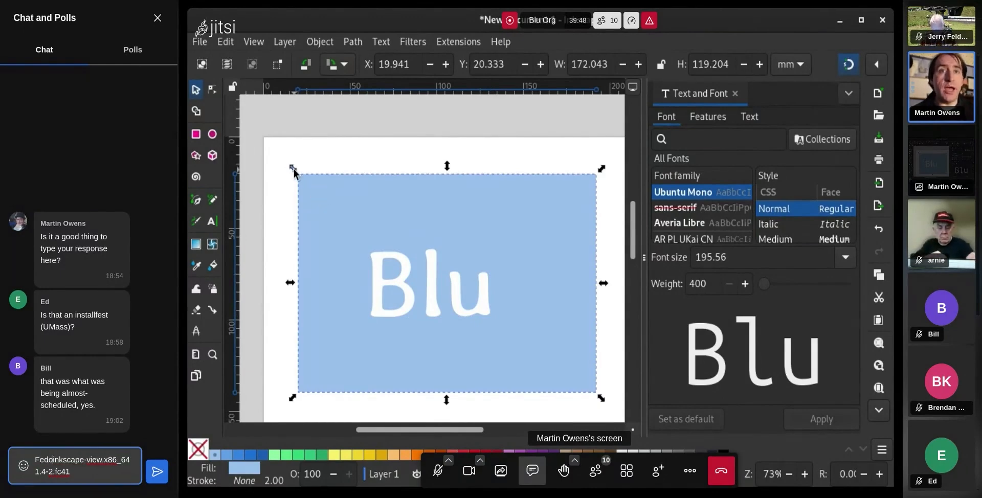
pyautogui.write('a ')
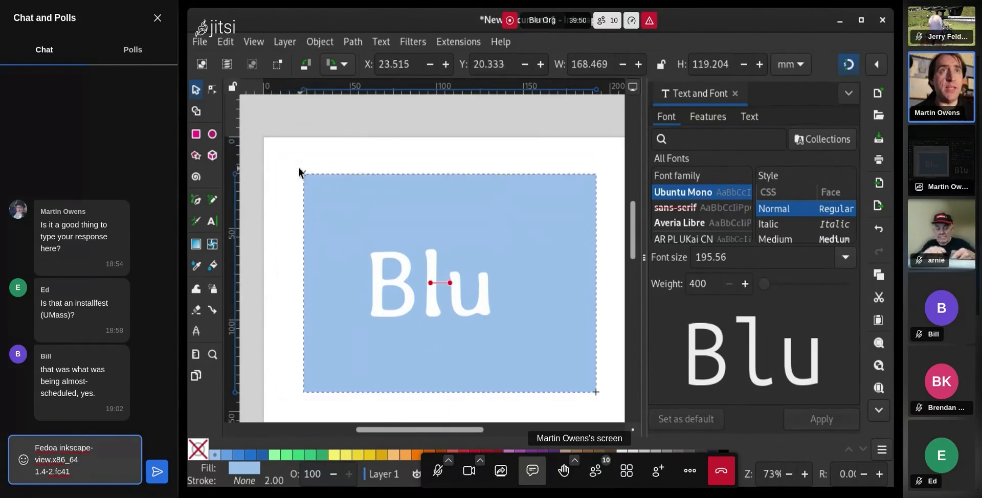
pyautogui.write('41')
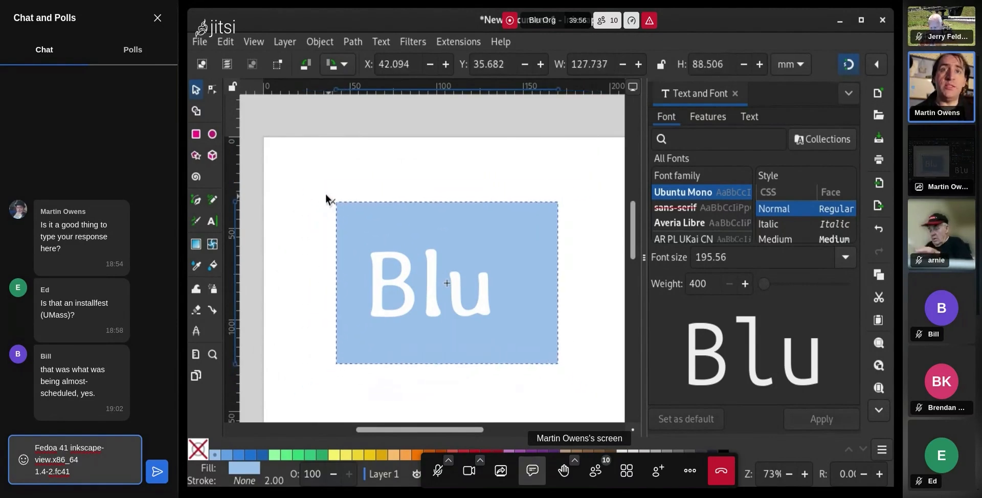
pyautogui.moveTo(293, 152); pyautogui.dragTo(292, 152)
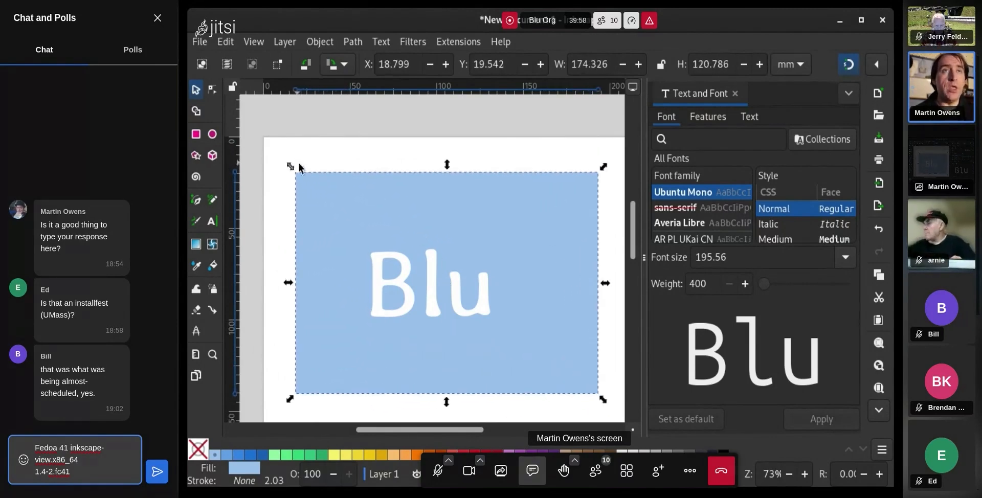
pyautogui.click(341, 143)
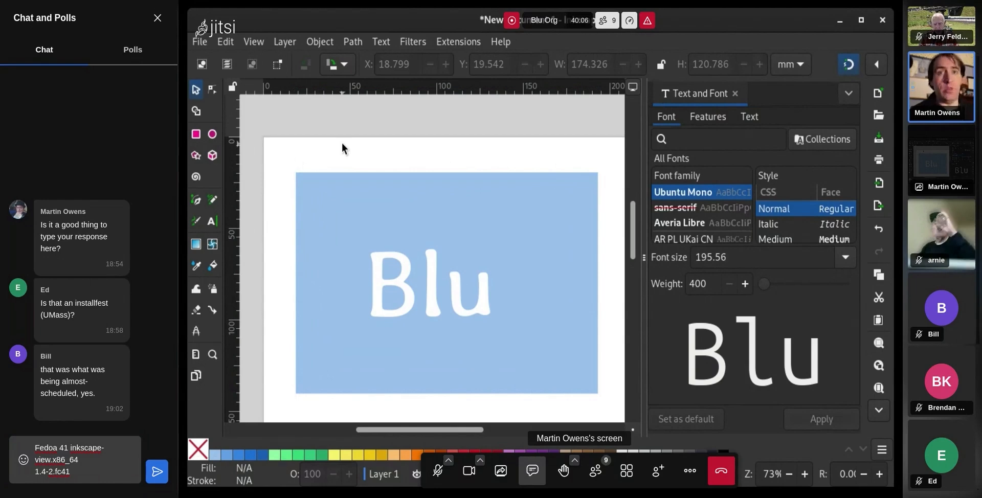
# Remove 'view.' and the hyphen after inkscape from the chat message, add a period, and send it
pyautogui.hotkey('alt', 'Tab')
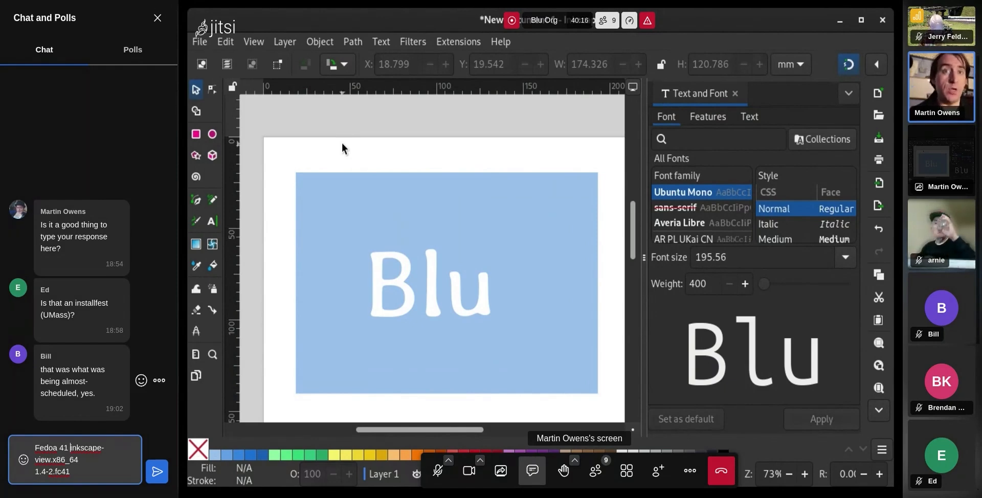
pyautogui.press('Left')
pyautogui.press('Left')
pyautogui.press('Left')
pyautogui.press('Left')
pyautogui.press('Left')
pyautogui.press('Left')
pyautogui.press('Left')
pyautogui.press('Left')
pyautogui.press('Left')
pyautogui.press('Left')
pyautogui.press('Left')
pyautogui.press('Left')
pyautogui.press('Left')
pyautogui.press('Left')
pyautogui.press('Left')
pyautogui.press('Left')
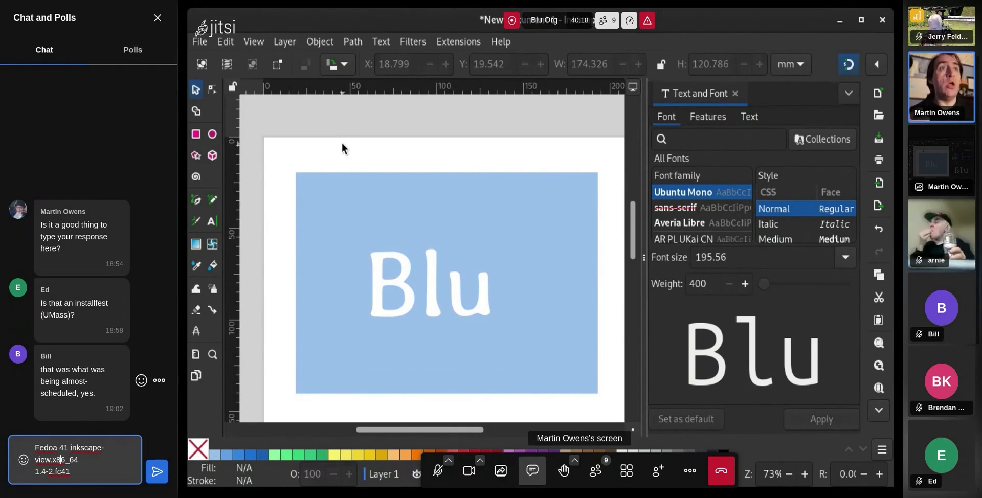
pyautogui.press('Left')
pyautogui.press('Left')
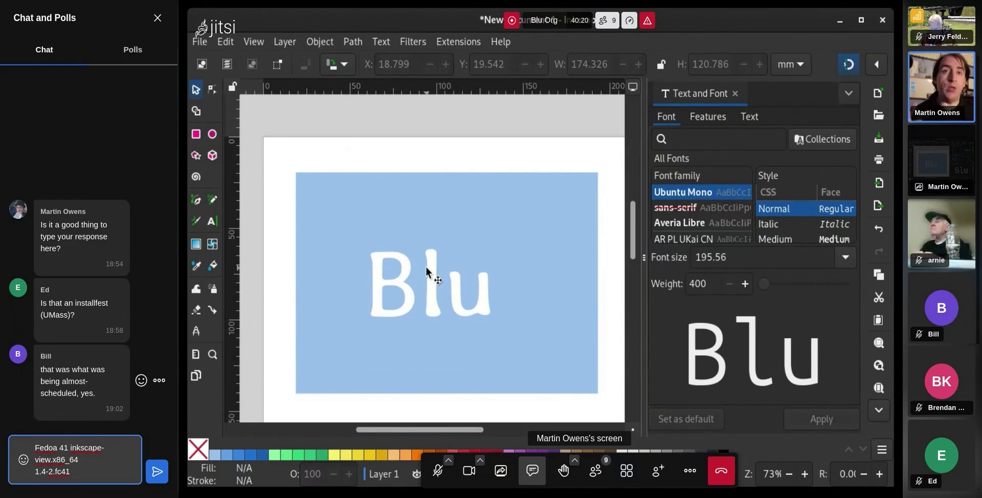
pyautogui.press('BackSpace')
pyautogui.press('BackSpace')
pyautogui.press('BackSpace')
pyautogui.press('BackSpace')
pyautogui.press('BackSpace')
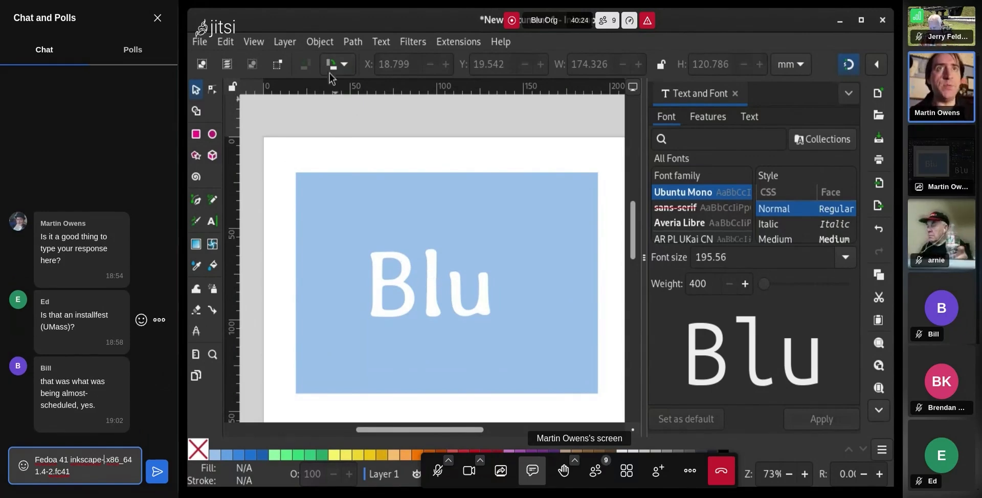
pyautogui.press('BackSpace')
pyautogui.write('.')
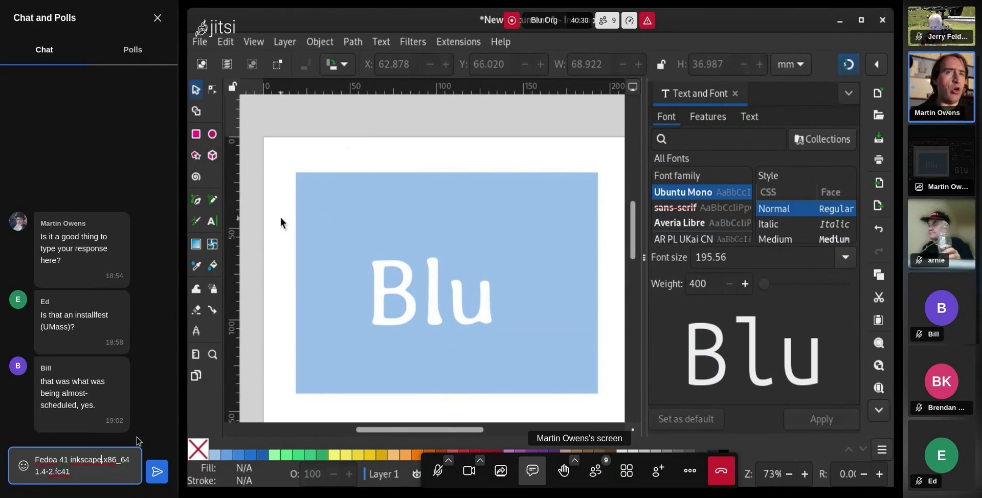
pyautogui.click(157, 477)
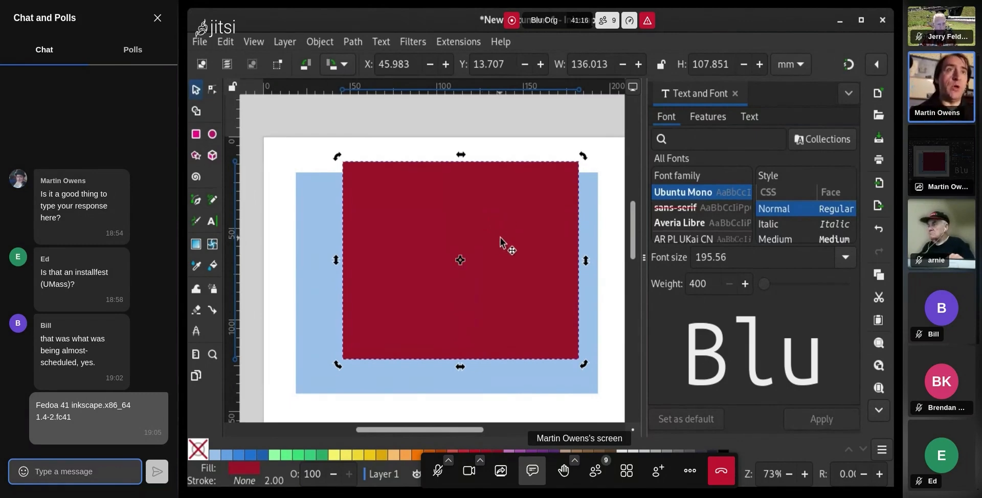
# Move the red rectangle up-left and nudge the blue rectangle slightly up-left
pyautogui.moveTo(500, 237); pyautogui.dragTo(468, 217)
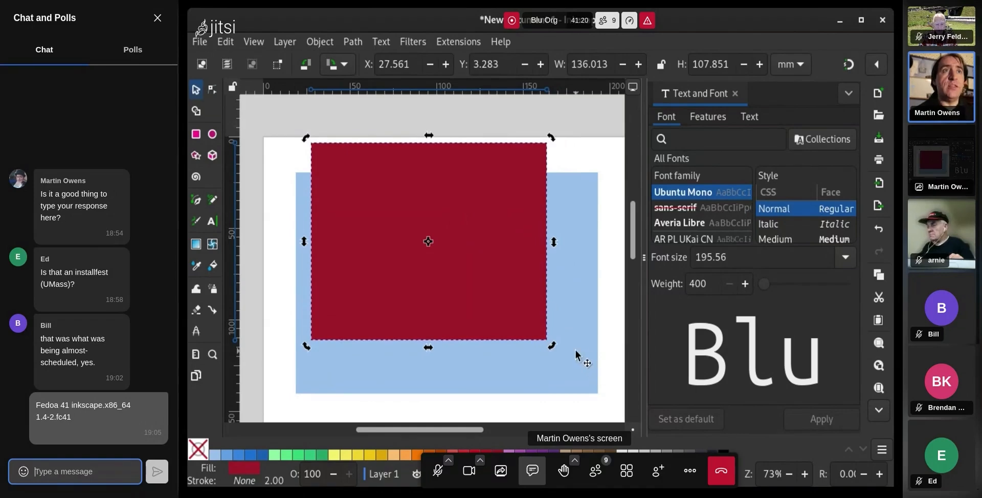
pyautogui.click(583, 364)
pyautogui.moveTo(575, 324); pyautogui.dragTo(572, 323)
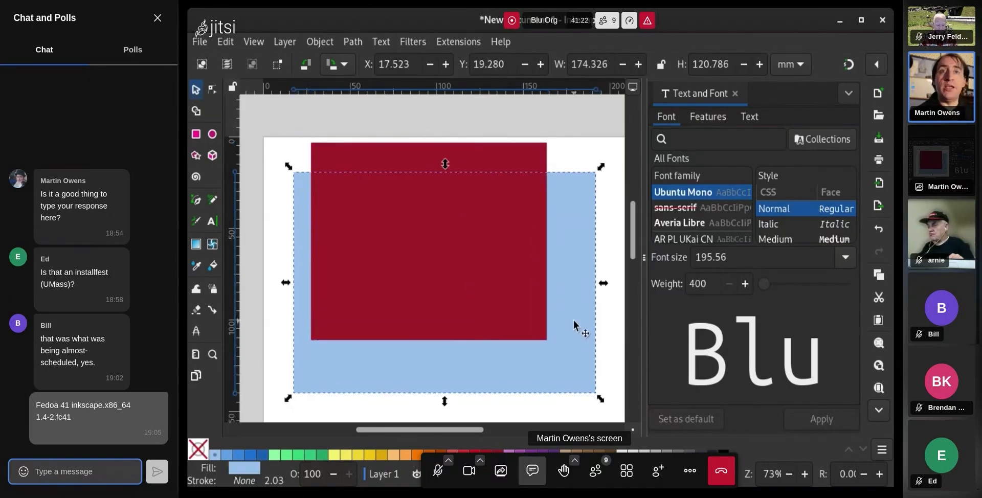
pyautogui.click(513, 299)
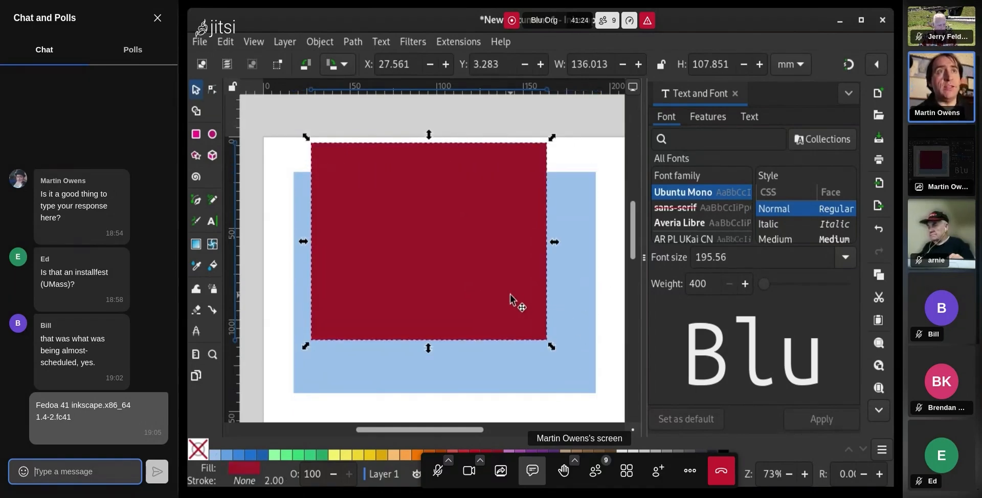
# Restack the red rectangle with Page Up/Down so it sits above the blue one but beneath Blu
pyautogui.press('pagedown')
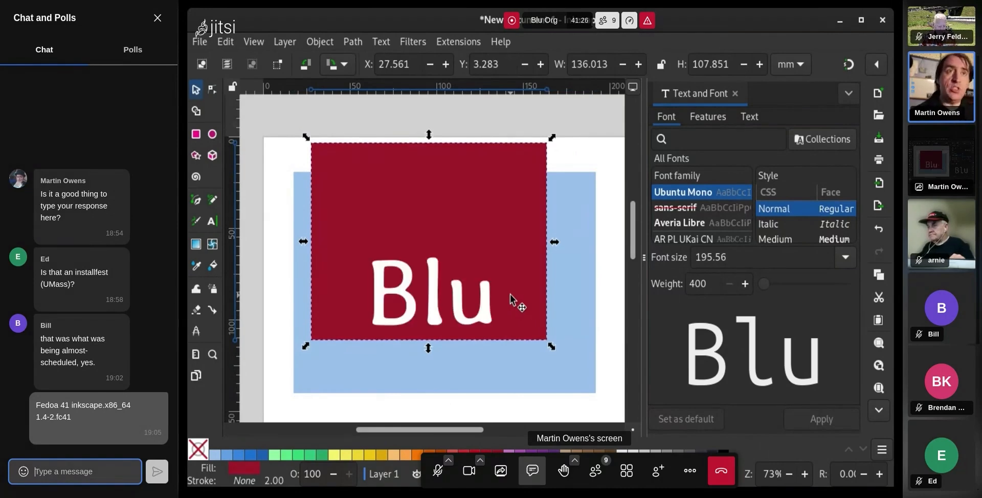
pyautogui.press('pageup')
pyautogui.press('pagedown')
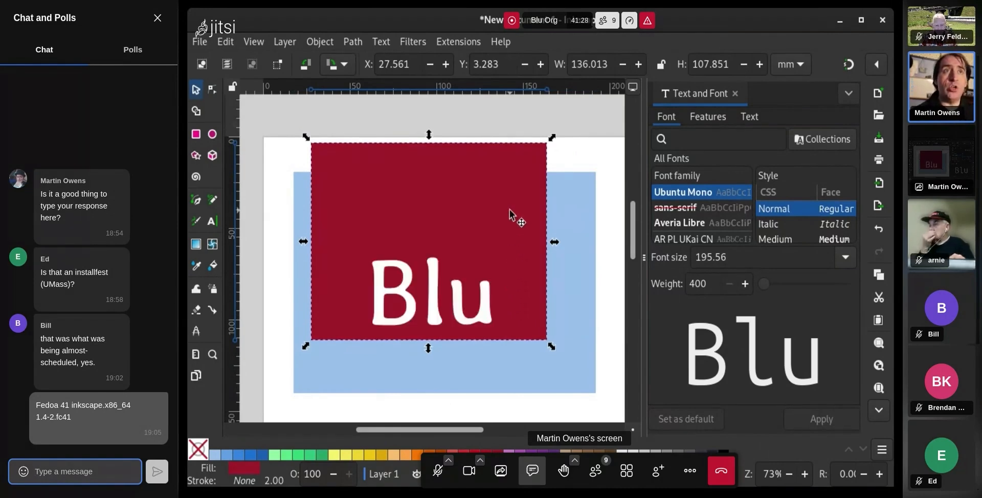
pyautogui.press('pagedown')
pyautogui.press('pageup')
pyautogui.press('pageup')
pyautogui.press('pagedown')
pyautogui.press('pagedown')
pyautogui.press('pageup')
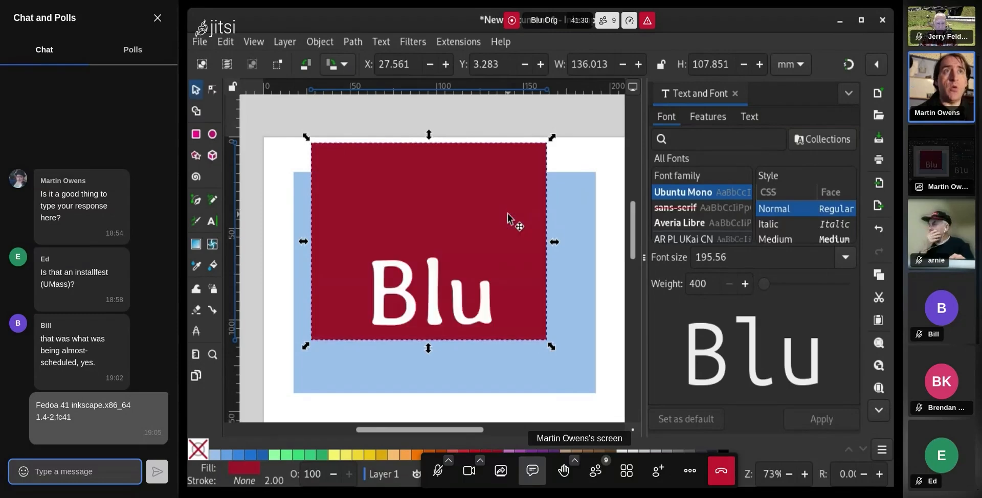
pyautogui.press('pageup')
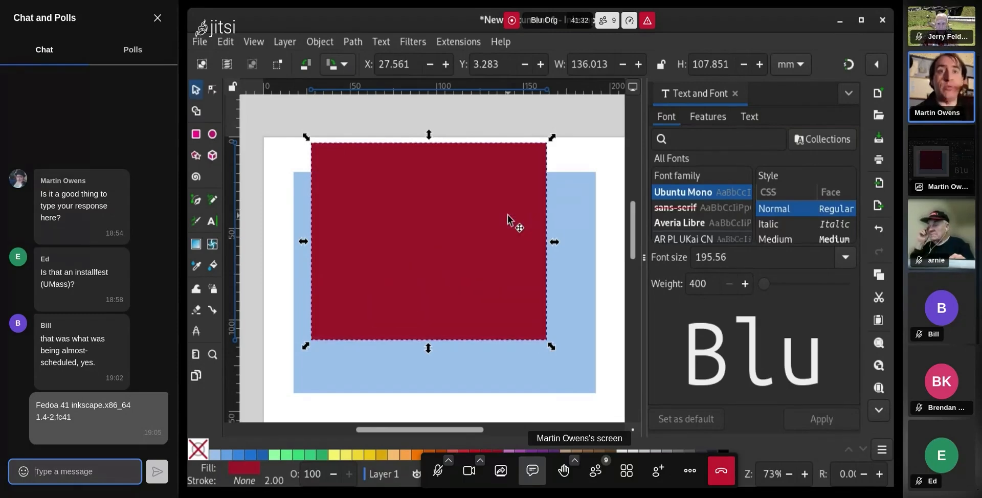
pyautogui.press('pagedown')
# Move the red rectangle right and down, then open the XML Editor
pyautogui.moveTo(491, 204); pyautogui.dragTo(504, 244)
pyautogui.click(494, 142)
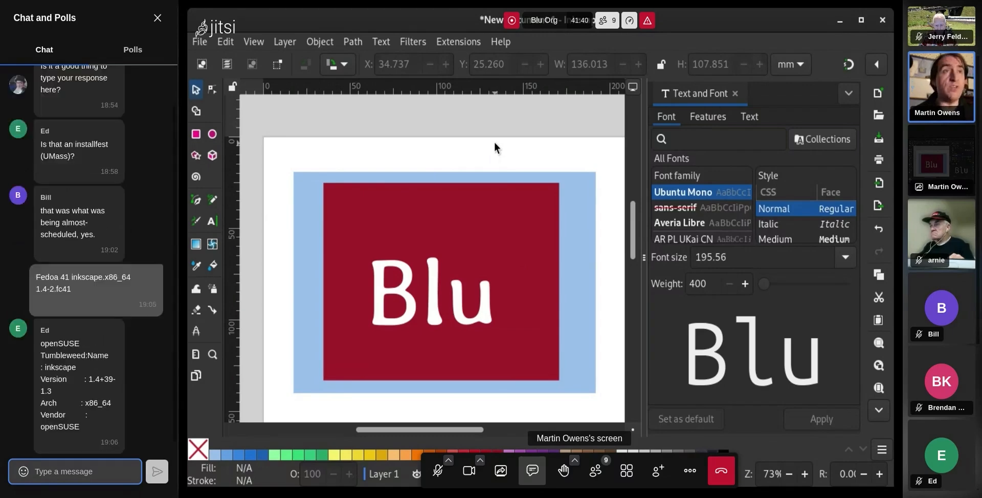
pyautogui.hotkey('ctrl', 'shift', 'x')
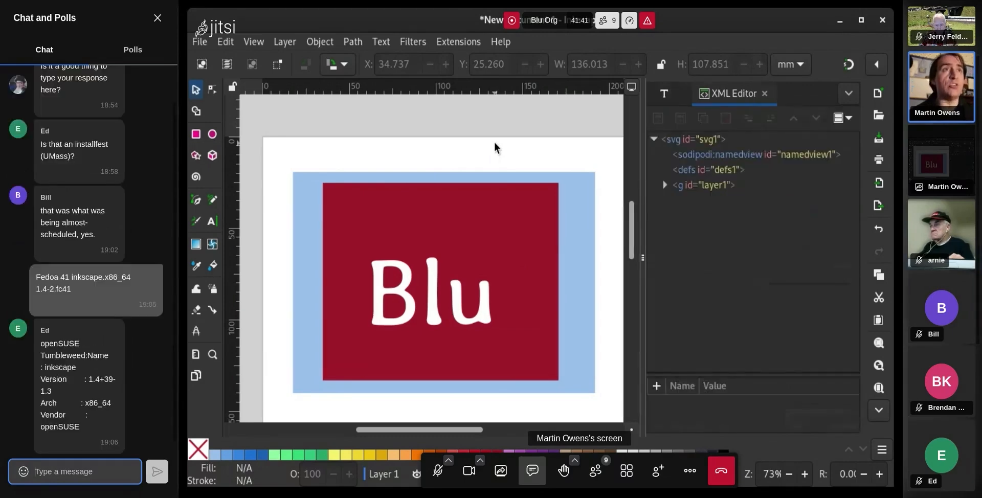
# Expand layer1 and inspect the svg1, layer1, rect1, rect2 and text1 nodes
pyautogui.click(663, 185)
pyautogui.click(704, 202)
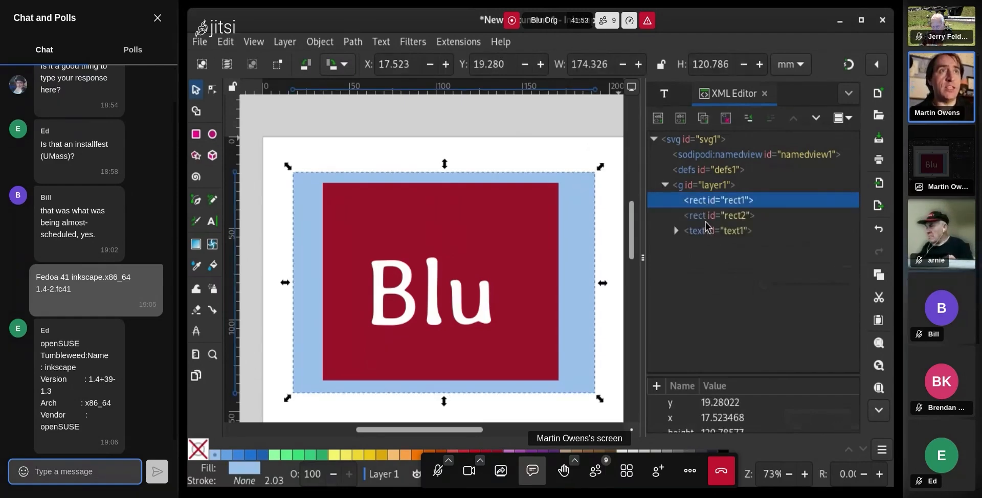
pyautogui.click(694, 140)
pyautogui.click(693, 189)
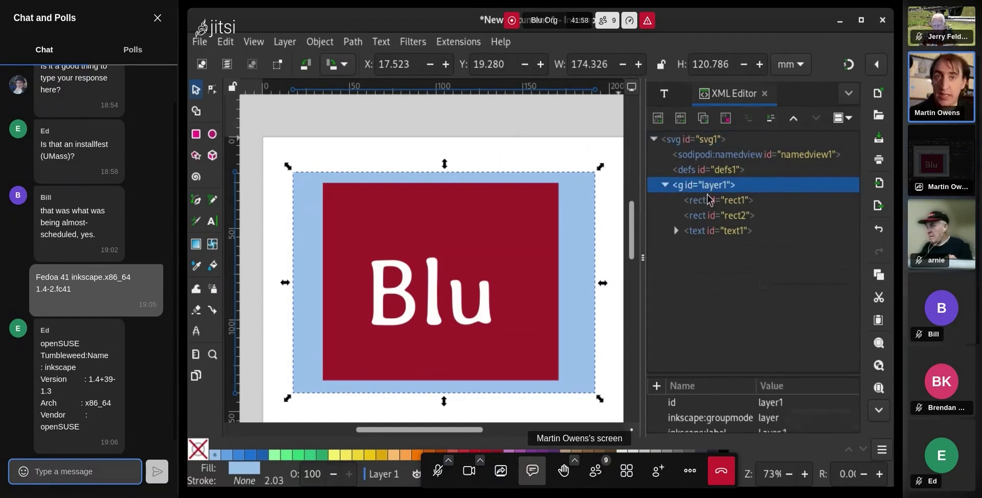
pyautogui.click(711, 203)
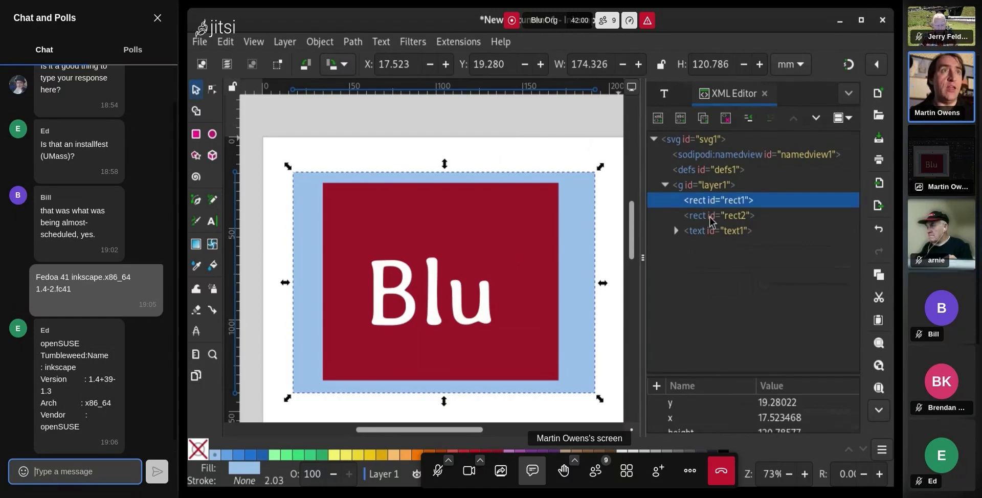
pyautogui.click(710, 217)
pyautogui.click(713, 202)
pyautogui.click(711, 217)
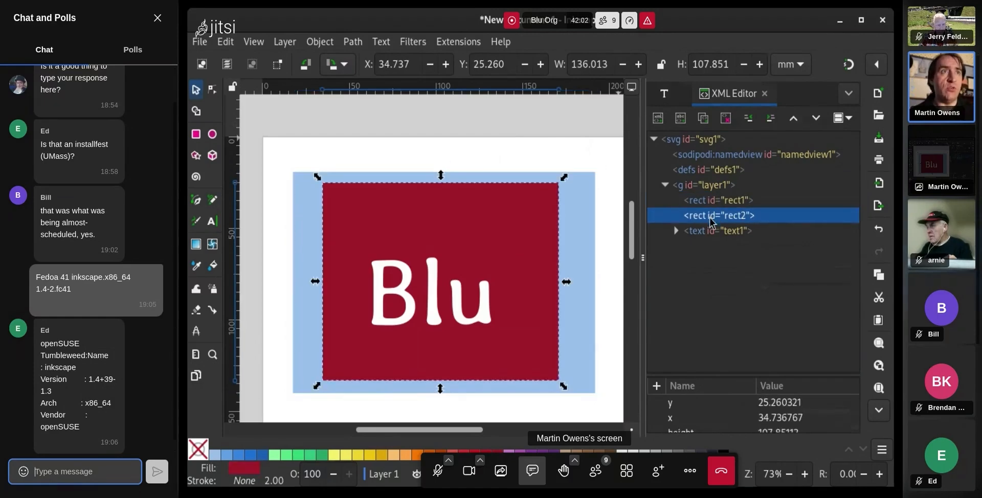
pyautogui.click(701, 234)
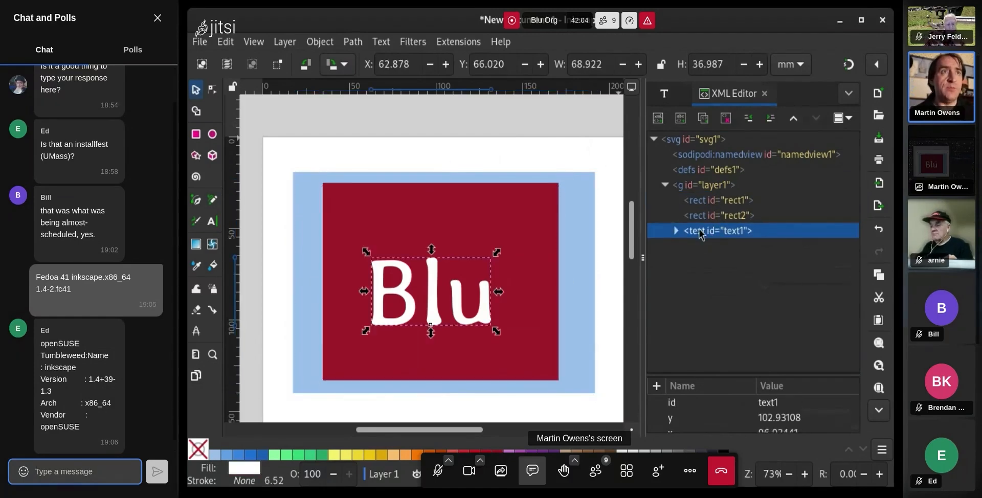
# Select rect1, reveal all its attributes, and begin editing its y value
pyautogui.click(705, 204)
pyautogui.moveTo(743, 376); pyautogui.dragTo(745, 272)
pyautogui.click(769, 302)
pyautogui.click(772, 298)
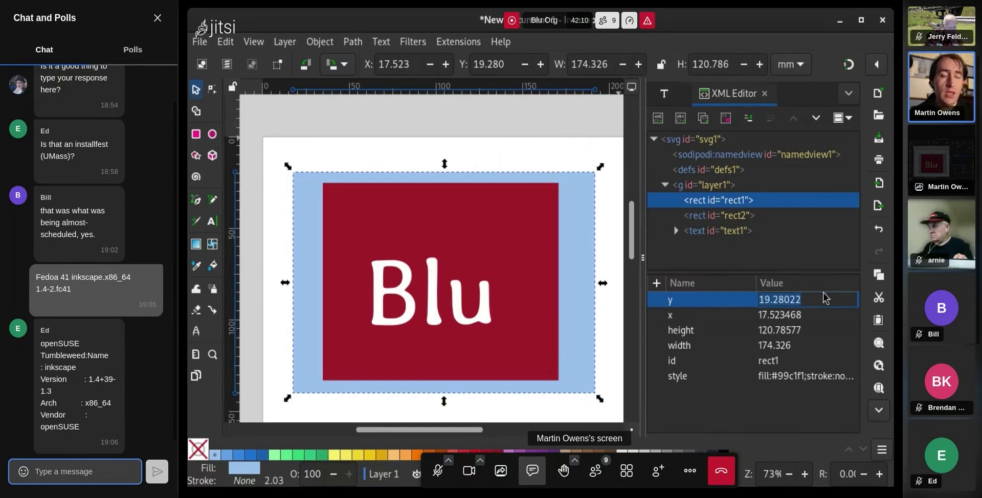
# Set rect1's y to 40, then undo that move of the light blue rectangle
pyautogui.write('40')
pyautogui.press('Return')
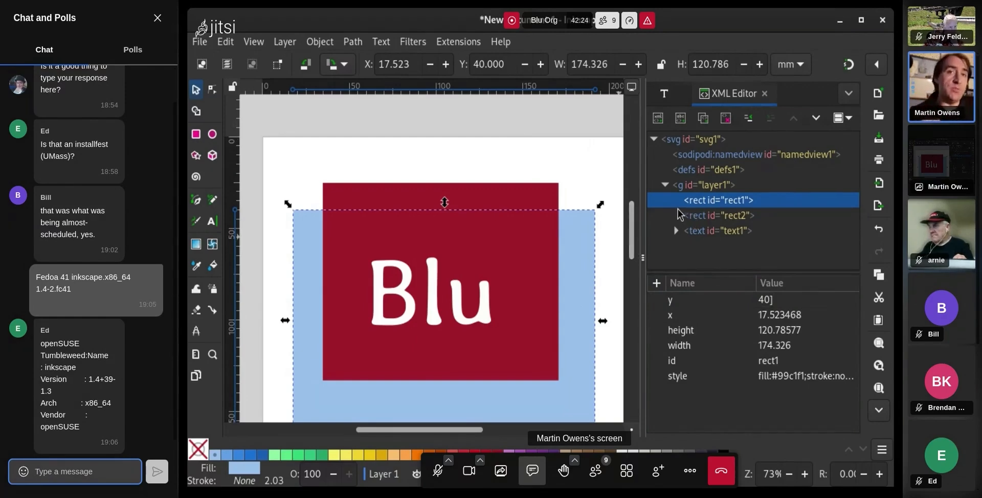
pyautogui.hotkey('ctrl', 'z')
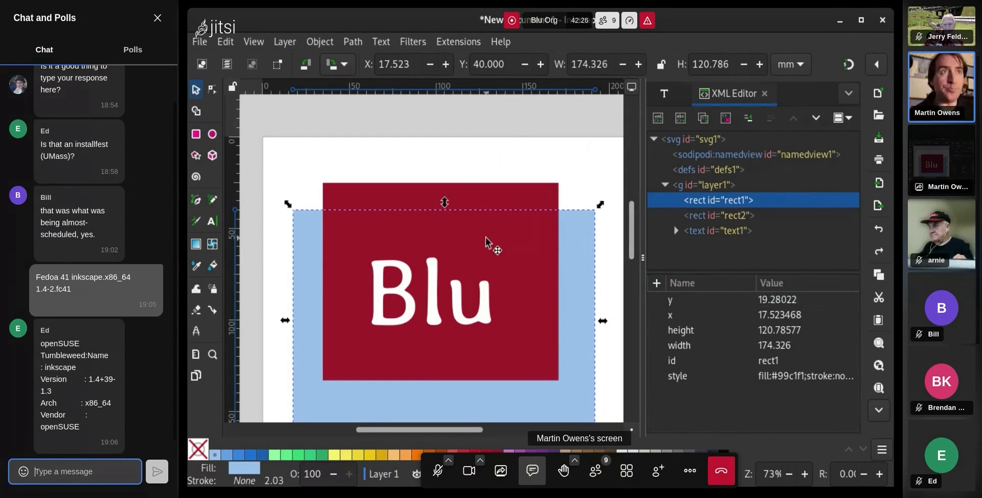
pyautogui.click(367, 154)
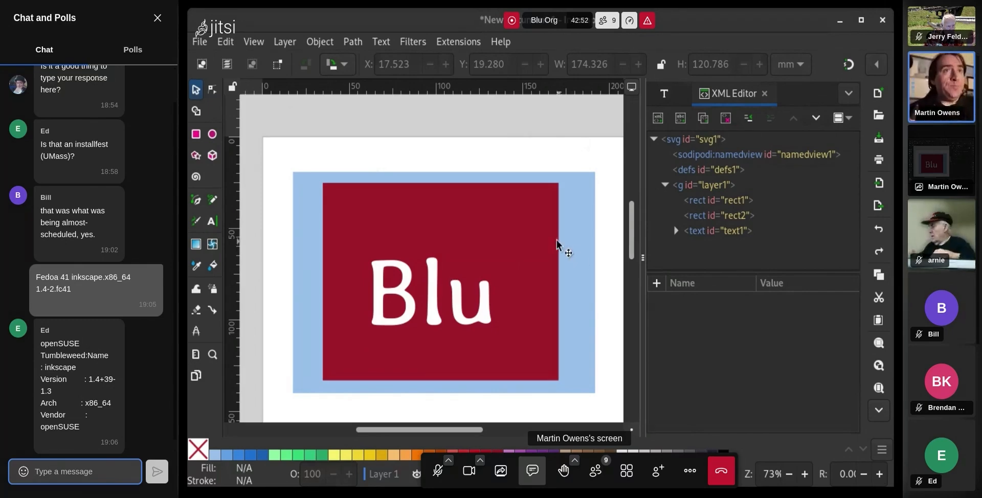
# Nudge Blu slightly up-right and draw a nine-cornered polygon above the red rectangle
pyautogui.moveTo(486, 306)
pyautogui.mouseDown()
pyautogui.moveTo(490, 289)
pyautogui.moveTo(495, 300)
pyautogui.mouseUp()
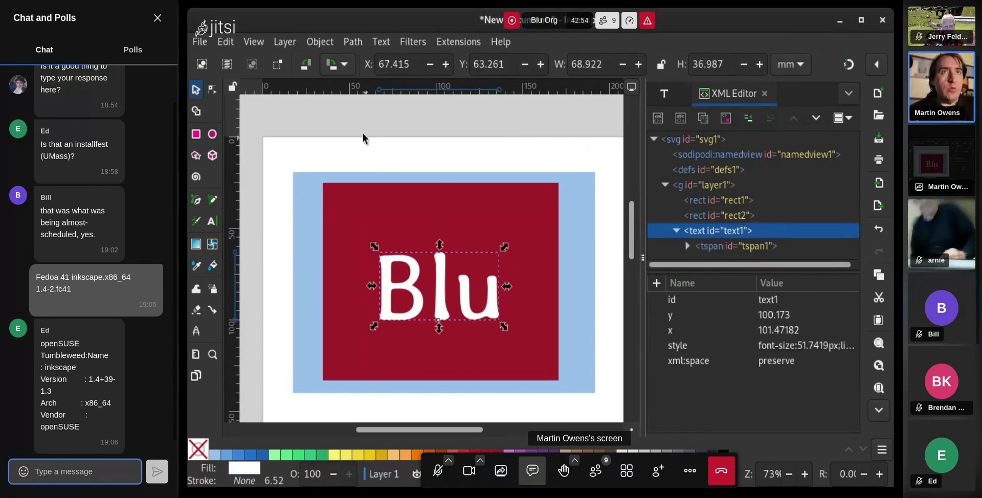
pyautogui.click(355, 119)
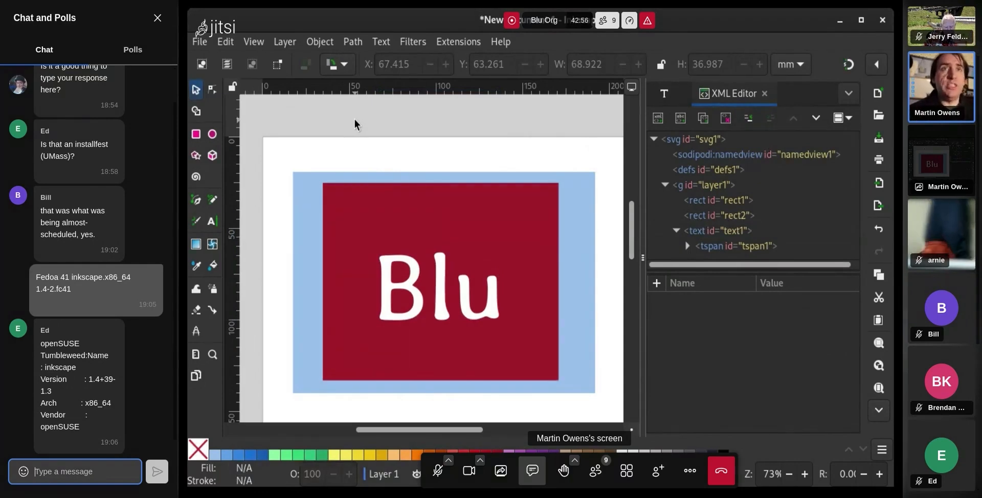
pyautogui.click(196, 155)
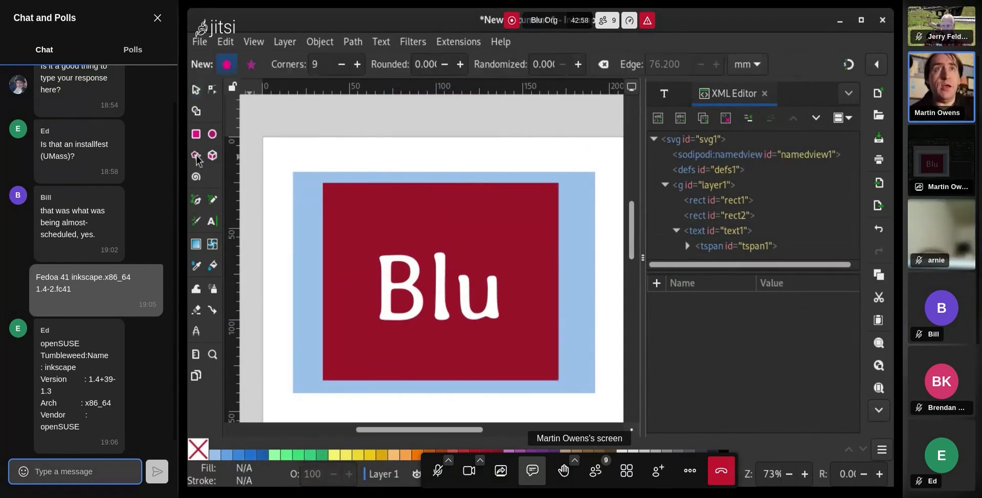
pyautogui.moveTo(426, 146); pyautogui.dragTo(440, 194)
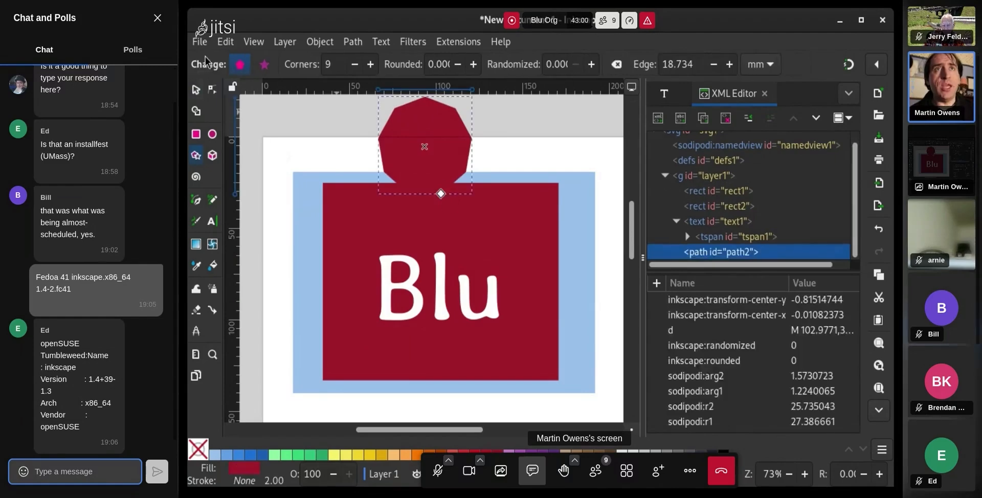
# Move the polygon down onto the red rectangle and fill it orange
pyautogui.click(196, 89)
pyautogui.moveTo(462, 137); pyautogui.dragTo(473, 213)
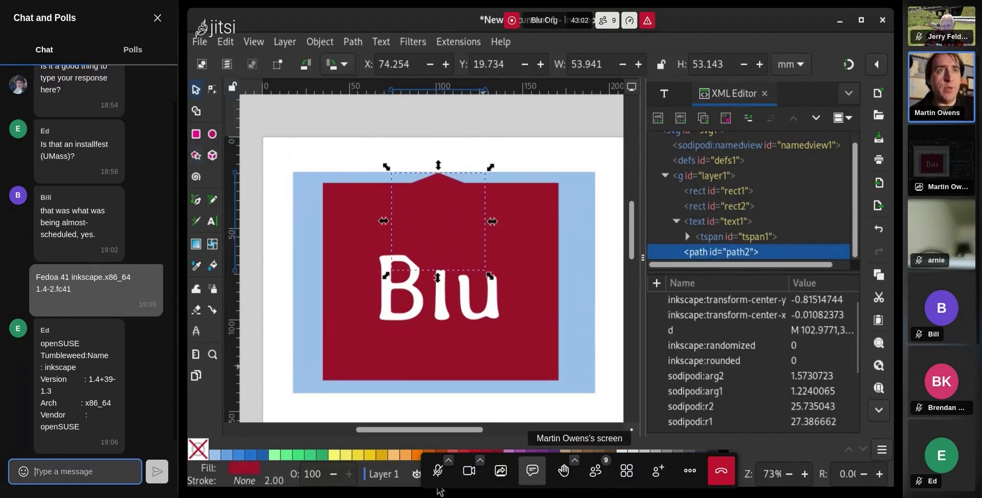
pyautogui.click(430, 454)
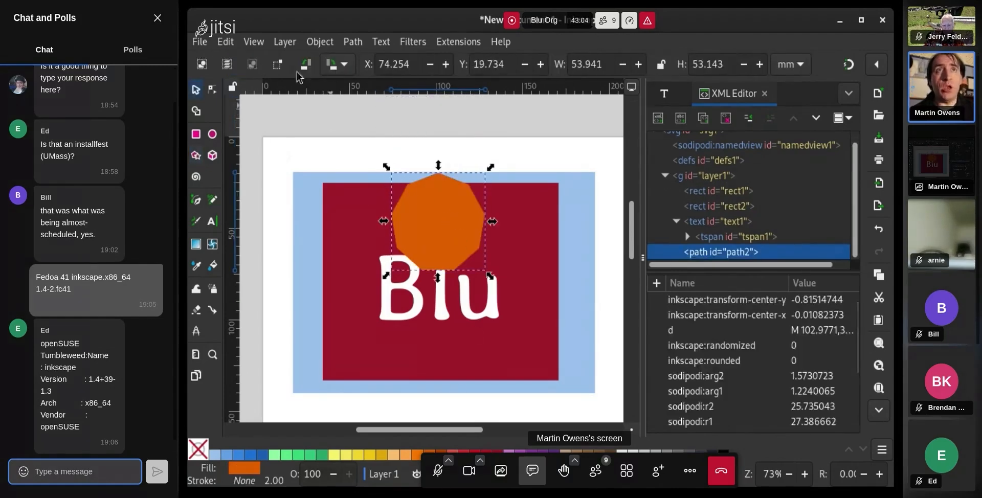
# Turn the polygon into a star, pull its inner points inward, and fill it white
pyautogui.click(213, 89)
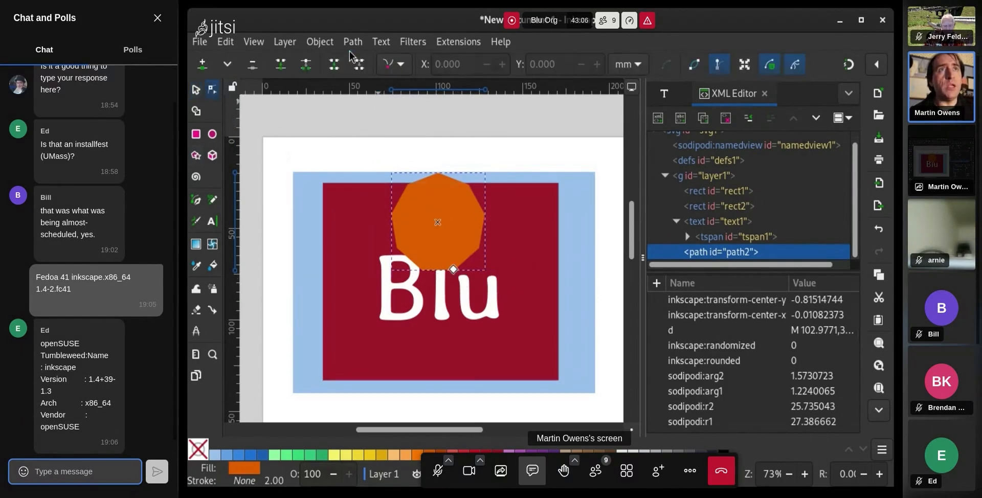
pyautogui.click(199, 155)
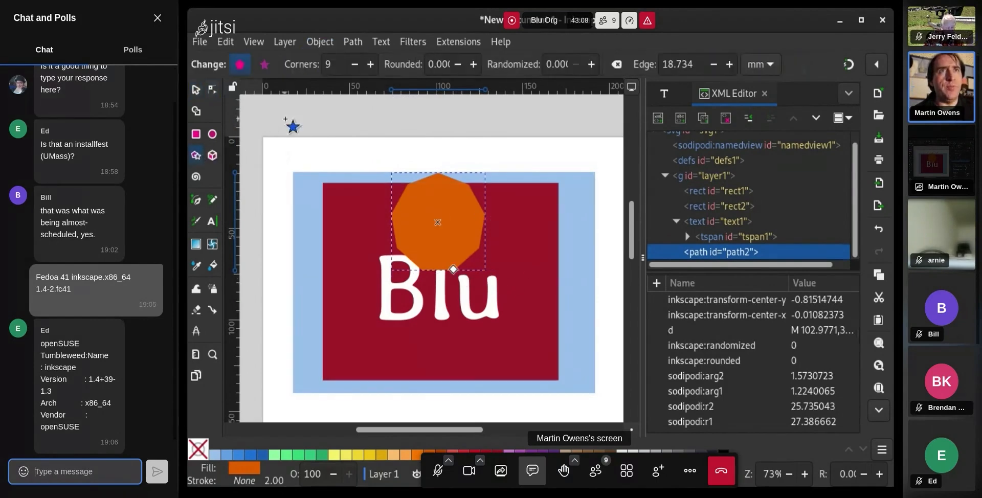
pyautogui.click(264, 64)
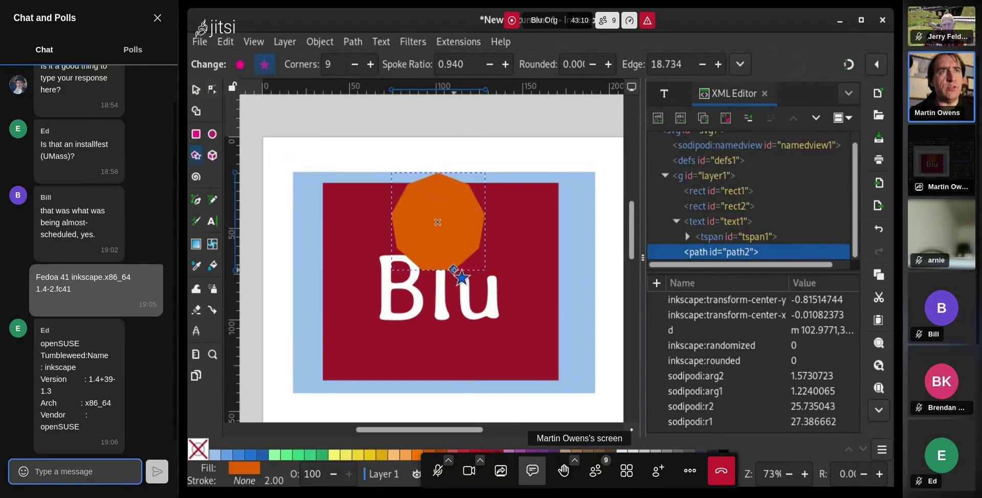
pyautogui.moveTo(453, 268); pyautogui.dragTo(450, 242)
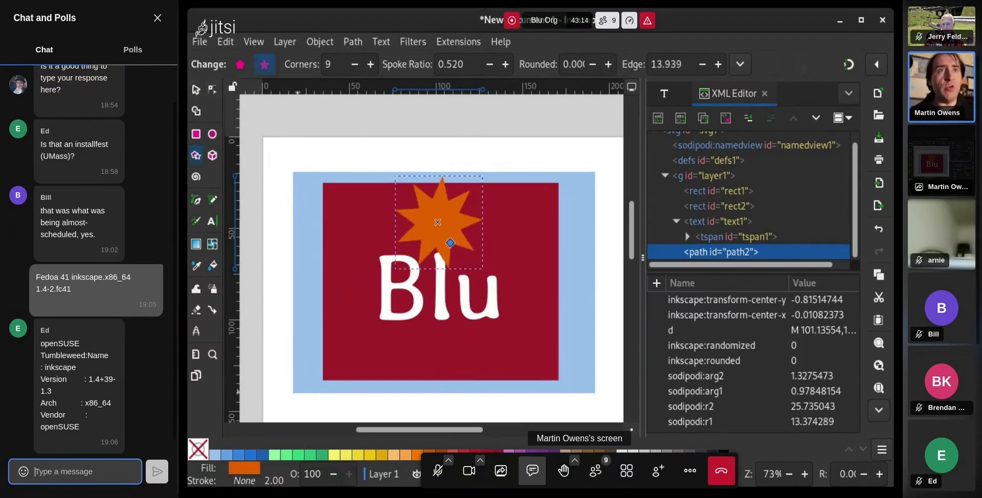
pyautogui.click(622, 453)
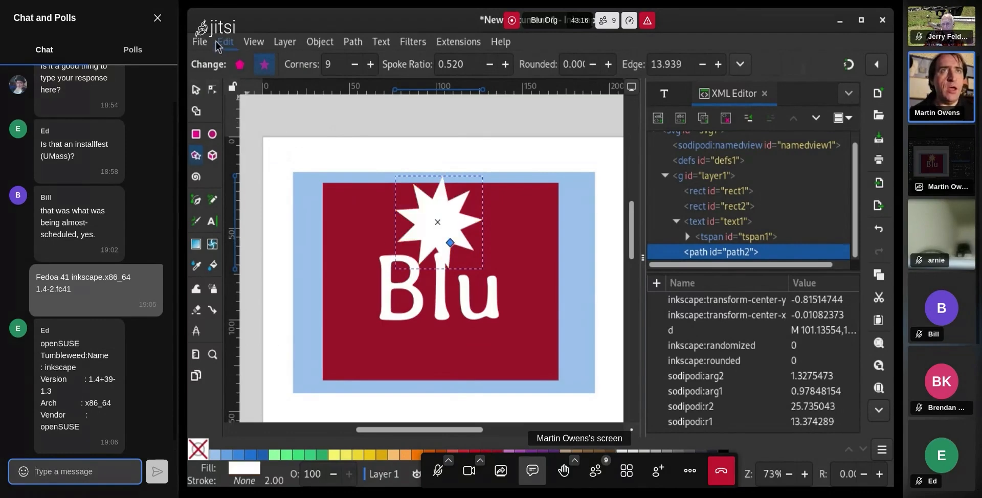
# Enlarge the star, move it over Blu, and lower it beneath the text
pyautogui.click(196, 90)
pyautogui.moveTo(490, 276); pyautogui.dragTo(623, 212)
pyautogui.press('pagedown')
# Toggle the shape between polygon and star, ending with a six-pointed star
pyautogui.doubleClick(454, 294)
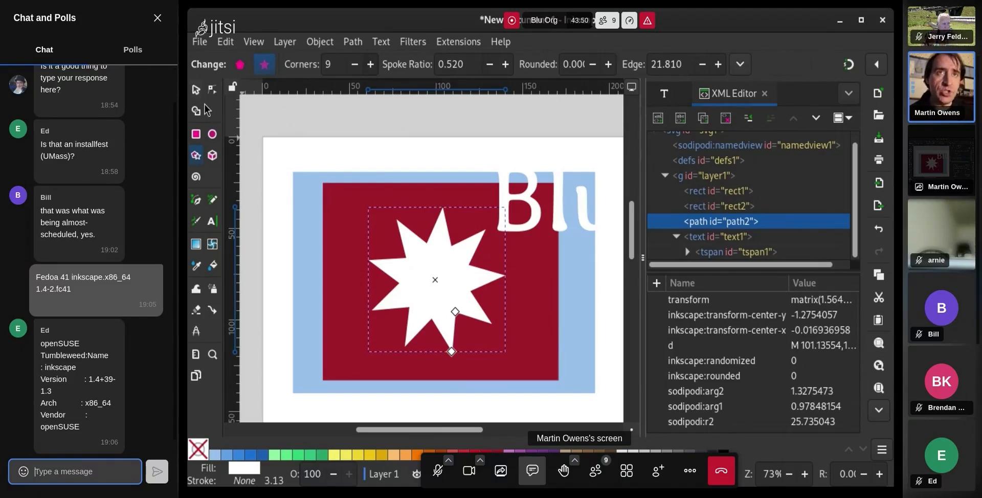
pyautogui.click(239, 65)
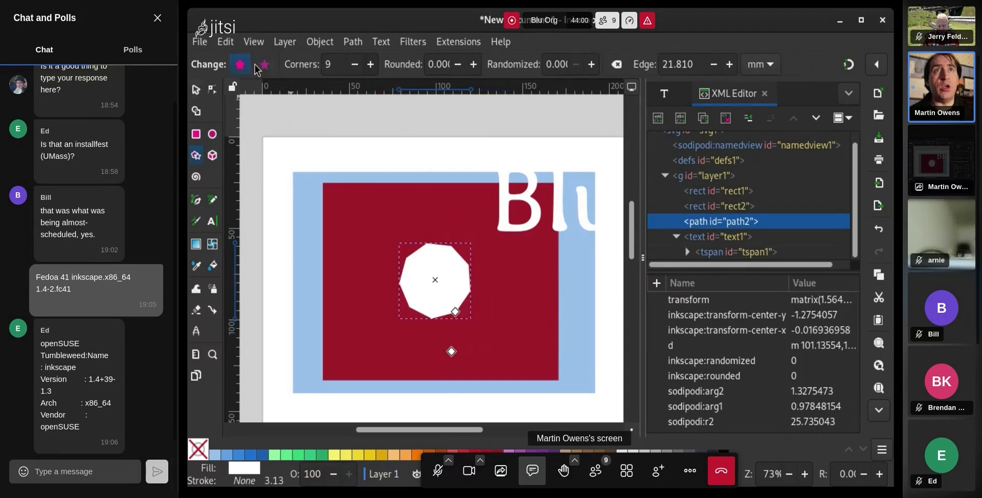
pyautogui.click(263, 65)
pyautogui.click(263, 66)
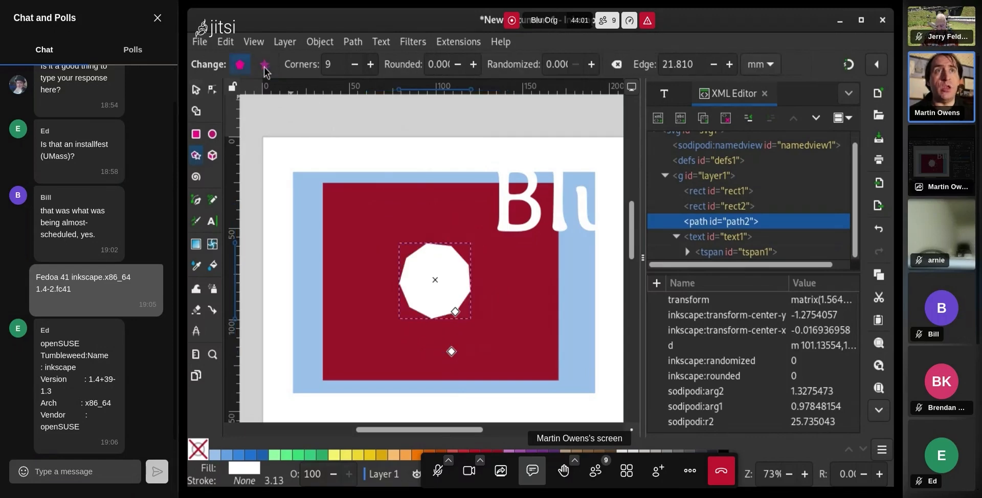
pyautogui.click(265, 65)
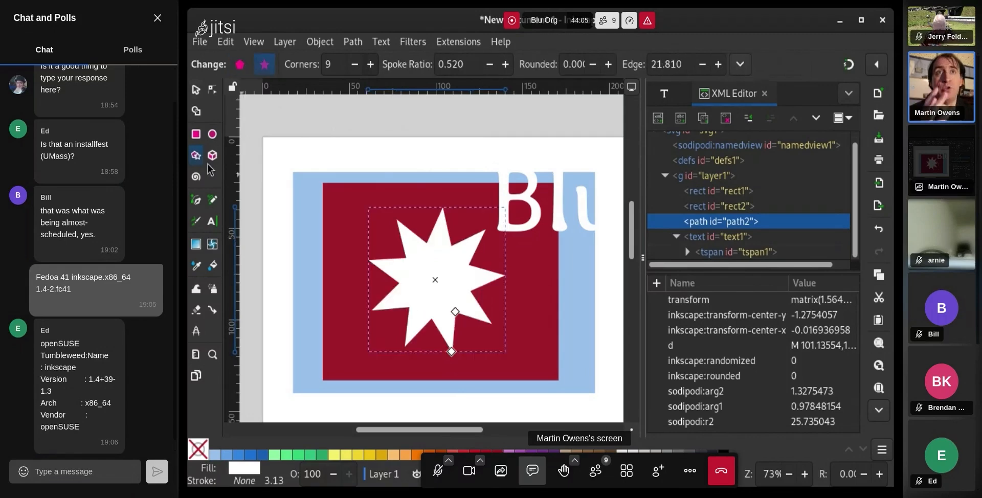
pyautogui.click(353, 66)
pyautogui.click(354, 66)
pyautogui.click(353, 65)
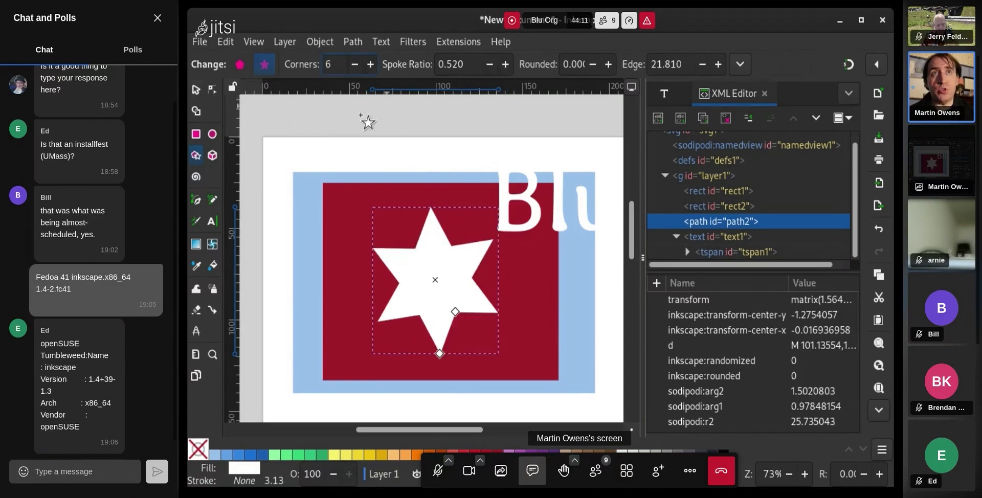
pyautogui.click(196, 89)
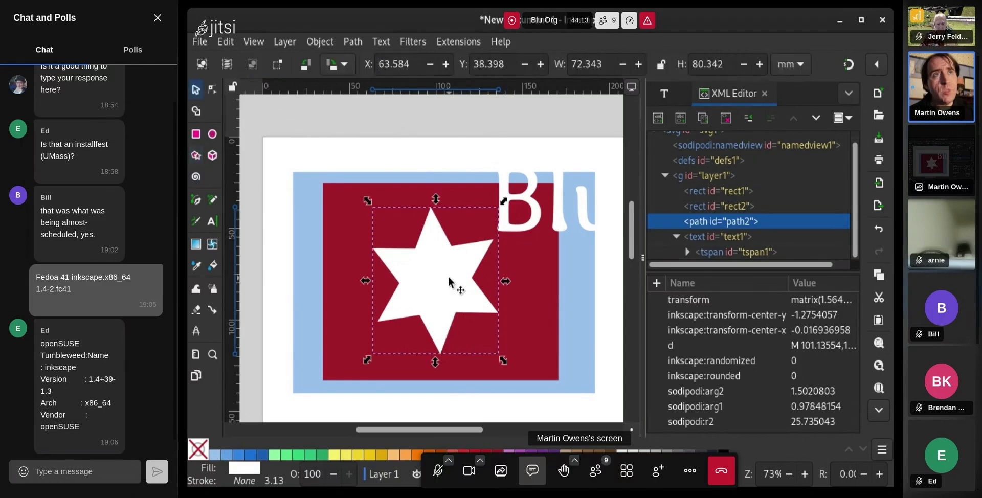
# Move the star aside, centre Blu on the red rectangle, and browse the font list
pyautogui.moveTo(449, 280); pyautogui.dragTo(313, 321)
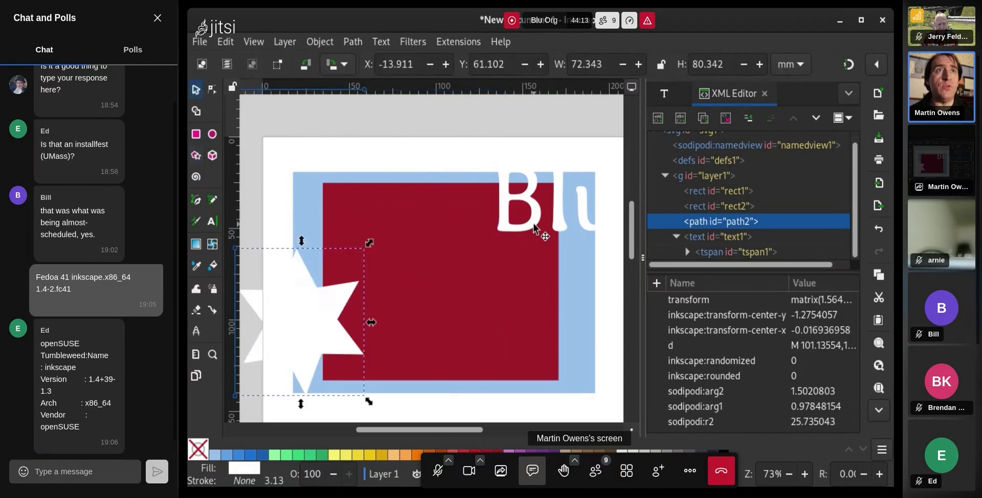
pyautogui.moveTo(534, 225); pyautogui.dragTo(441, 286)
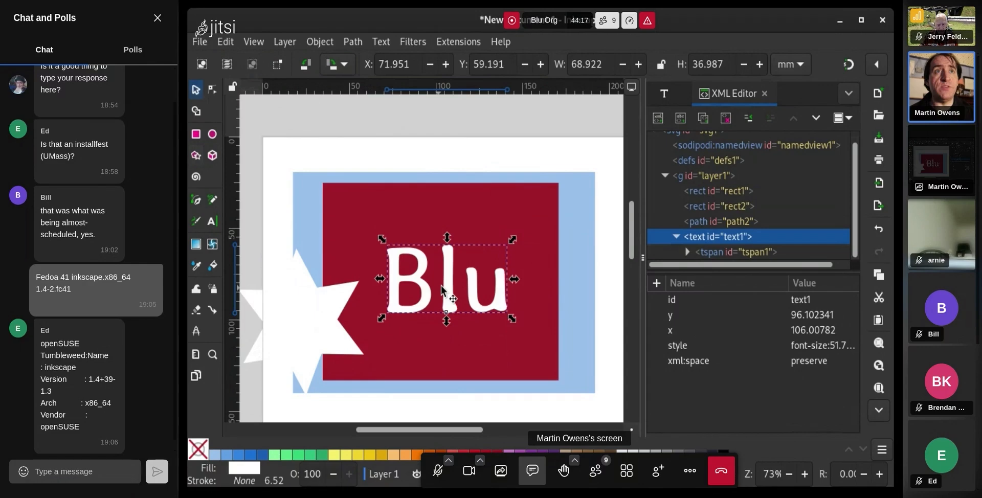
pyautogui.click(441, 286)
pyautogui.doubleClick(452, 287)
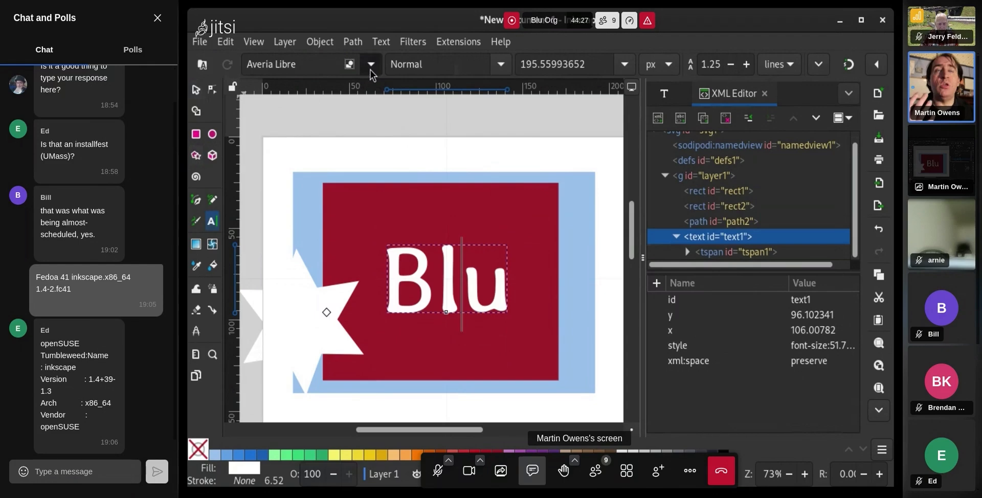
pyautogui.click(465, 64)
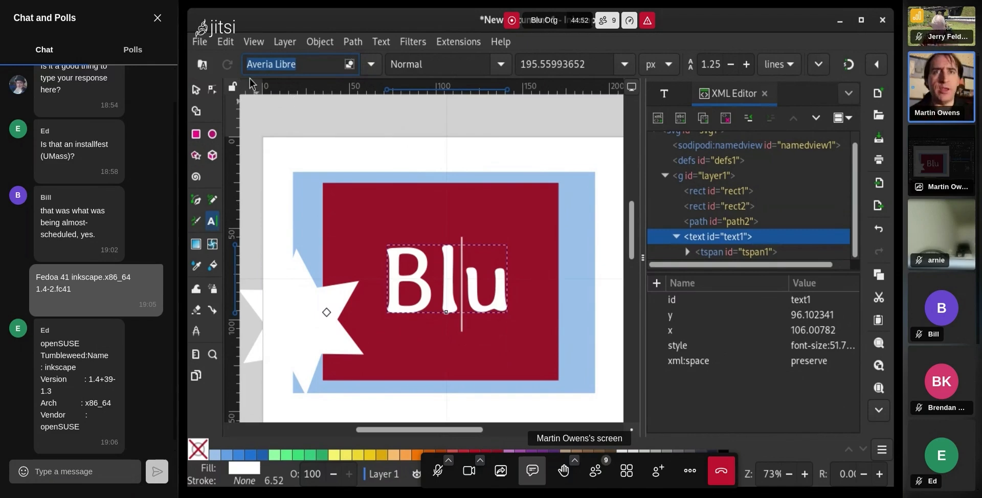
# Move the white star back over the rectangle and delete it
pyautogui.click(197, 92)
pyautogui.moveTo(301, 336); pyautogui.dragTo(469, 268)
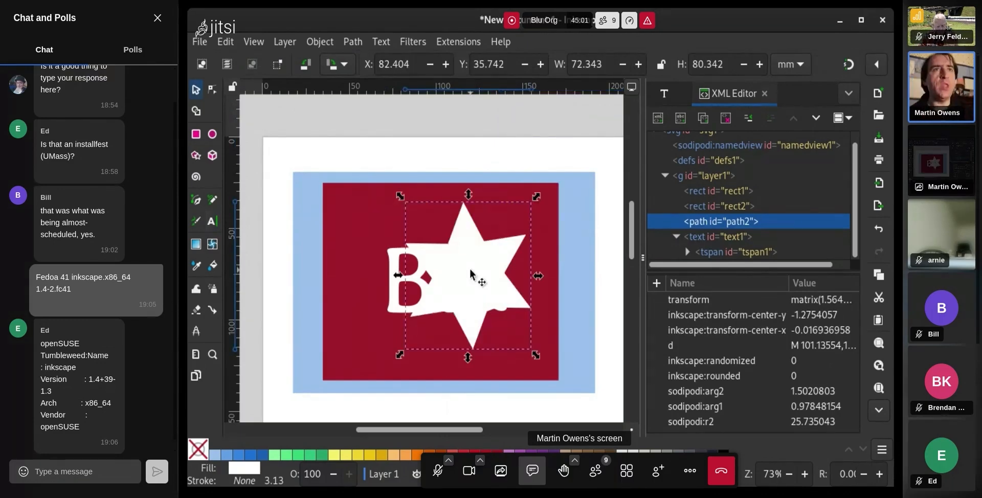
pyautogui.press('Delete')
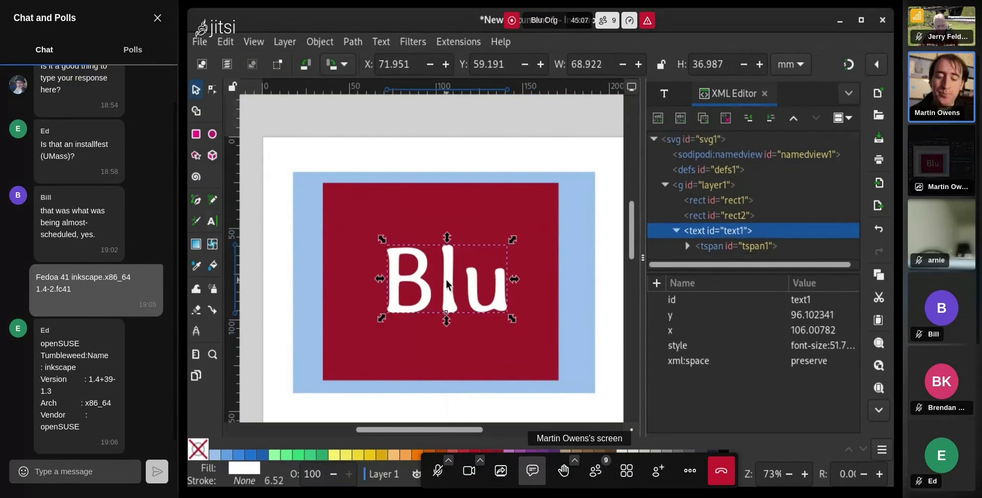
pyautogui.hotkey('alt', 'Tab')
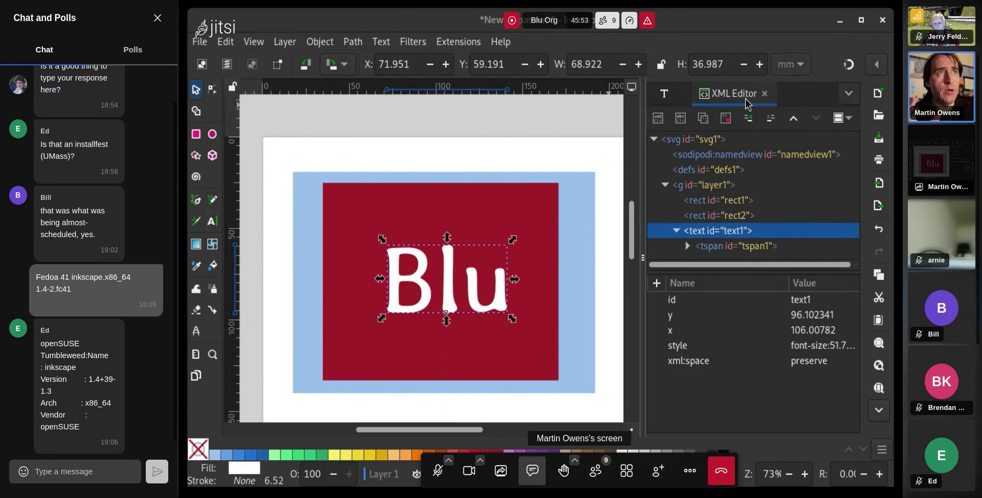
pyautogui.moveTo(745, 102); pyautogui.dragTo(582, 111)
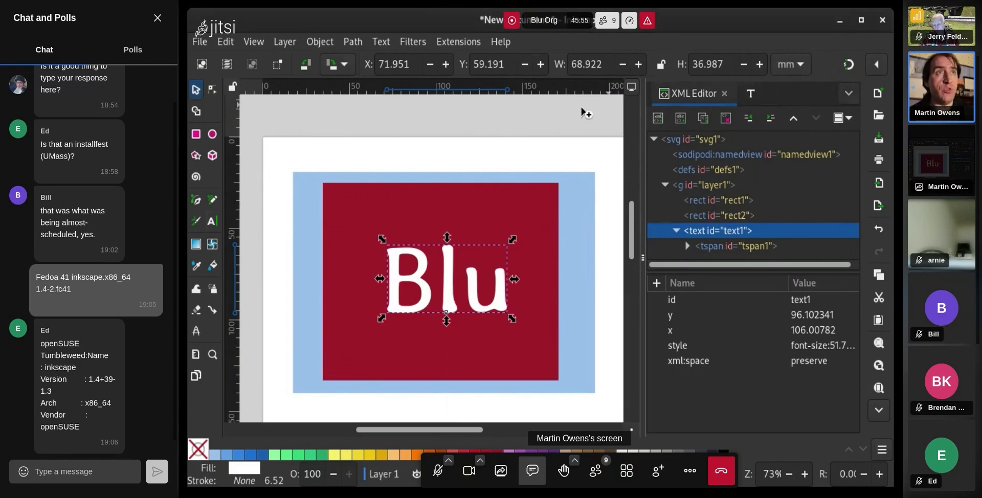
pyautogui.moveTo(202, 117); pyautogui.dragTo(782, 88)
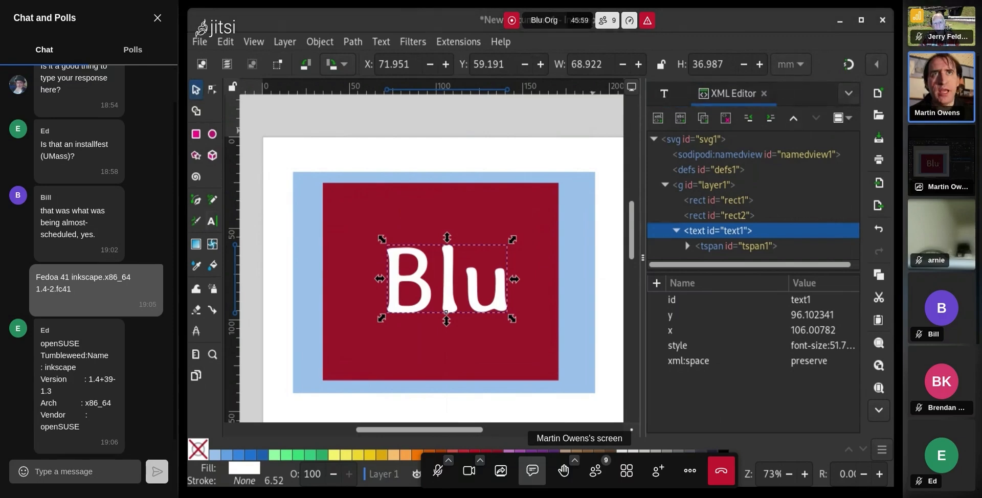
pyautogui.click(75, 472)
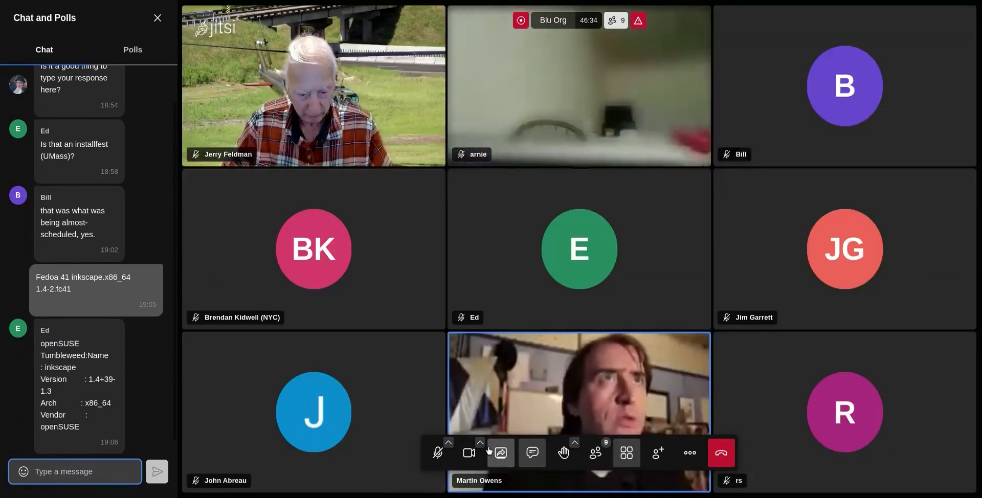
# Open Jitsi's More actions menu, then close it by clicking the chat box
pyautogui.click(689, 452)
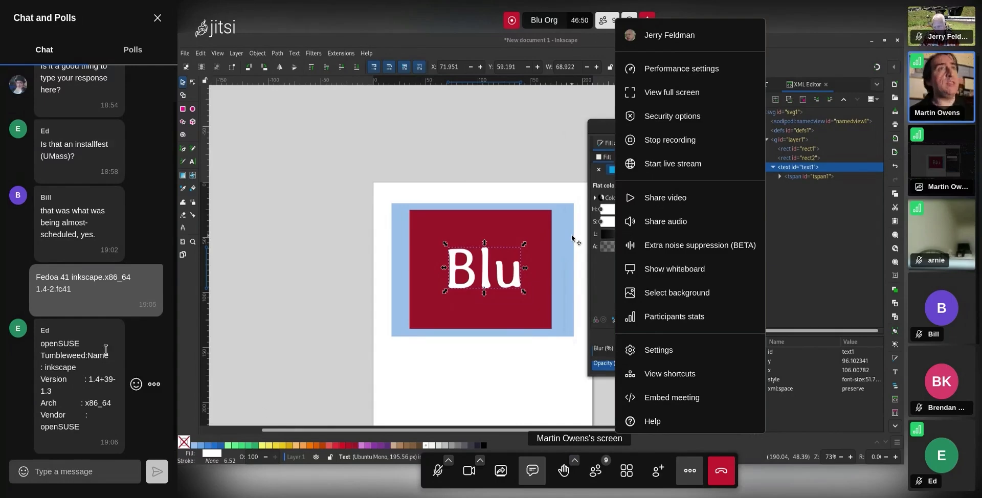
pyautogui.click(83, 472)
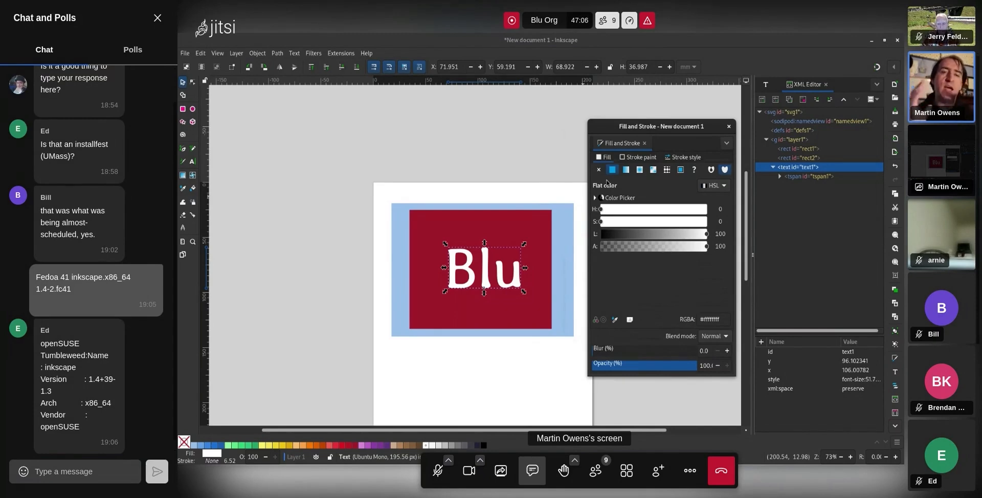
# Adjust the Blu fill's HSL sliders, darkening it and tinting it blue, then green
pyautogui.click(75, 471)
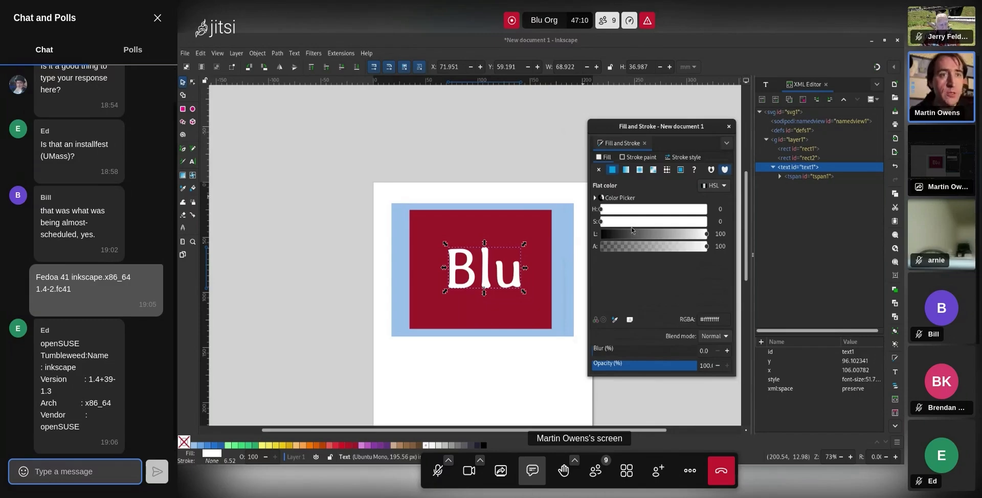
pyautogui.moveTo(634, 233); pyautogui.dragTo(654, 233)
pyautogui.click(662, 221)
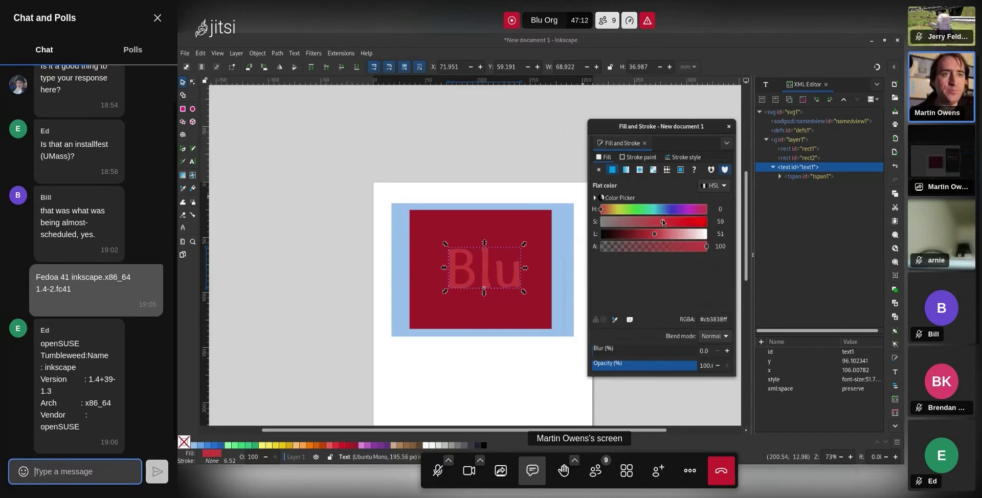
pyautogui.click(658, 210)
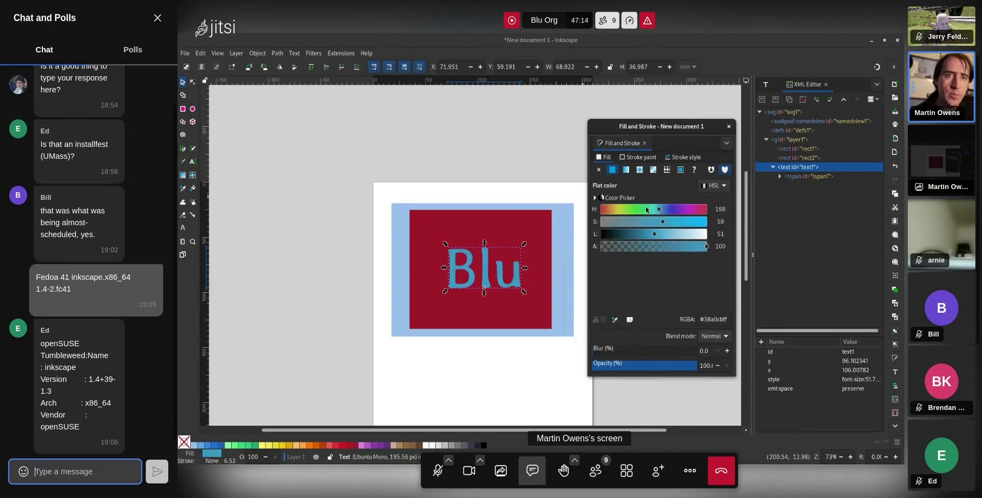
pyautogui.moveTo(642, 212); pyautogui.dragTo(636, 212)
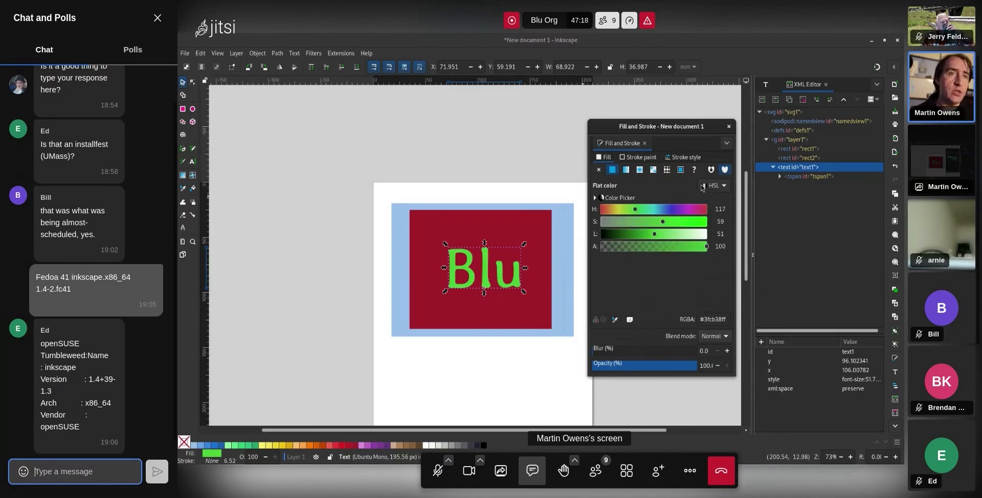
# Try linear gradient, radial gradient and pattern fills, then settle on a deep flat blue
pyautogui.click(625, 170)
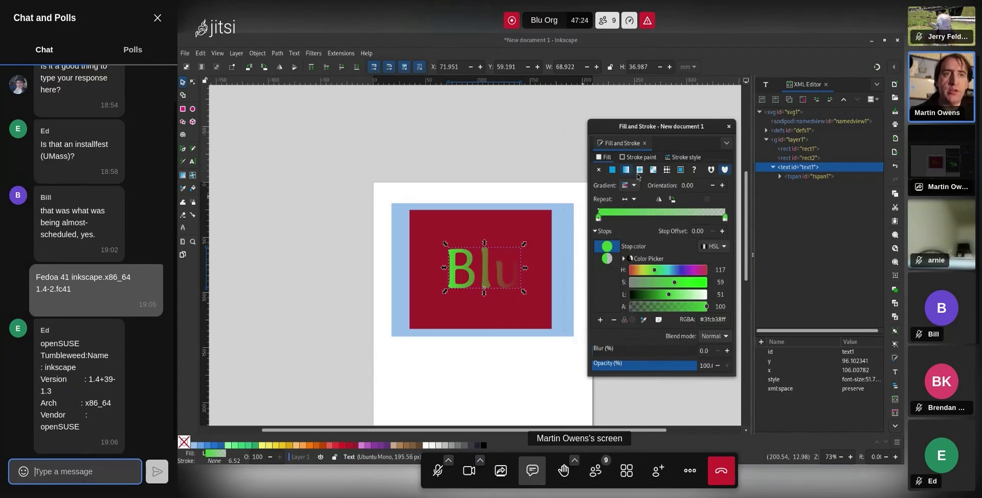
pyautogui.click(639, 171)
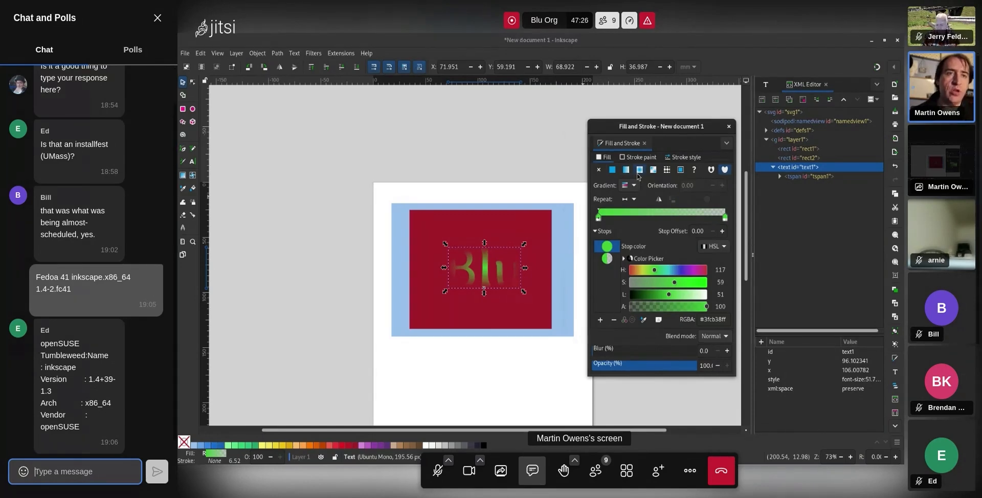
pyautogui.click(667, 173)
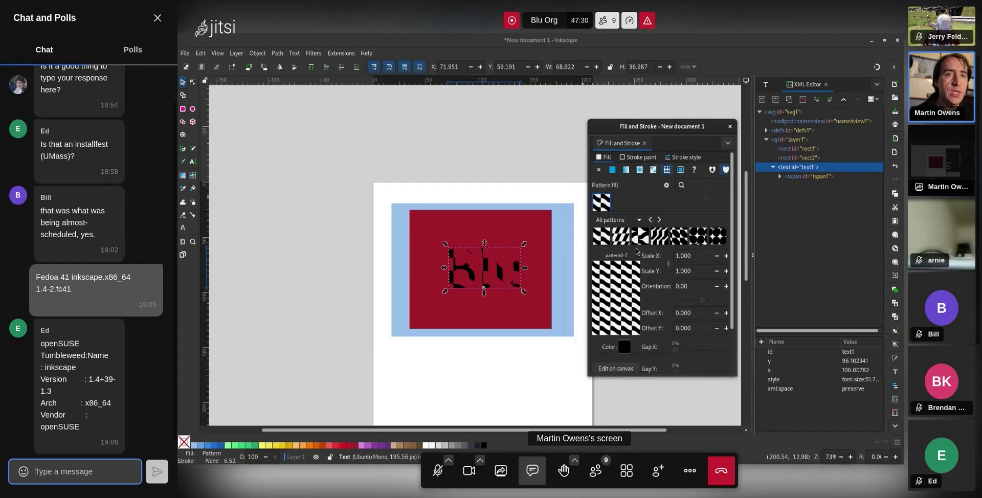
pyautogui.click(614, 175)
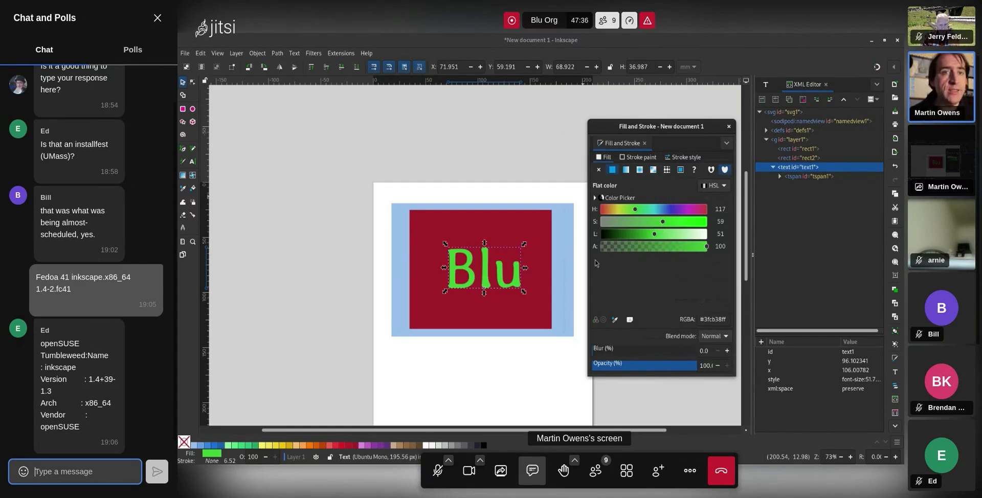
pyautogui.click(665, 210)
pyautogui.click(668, 210)
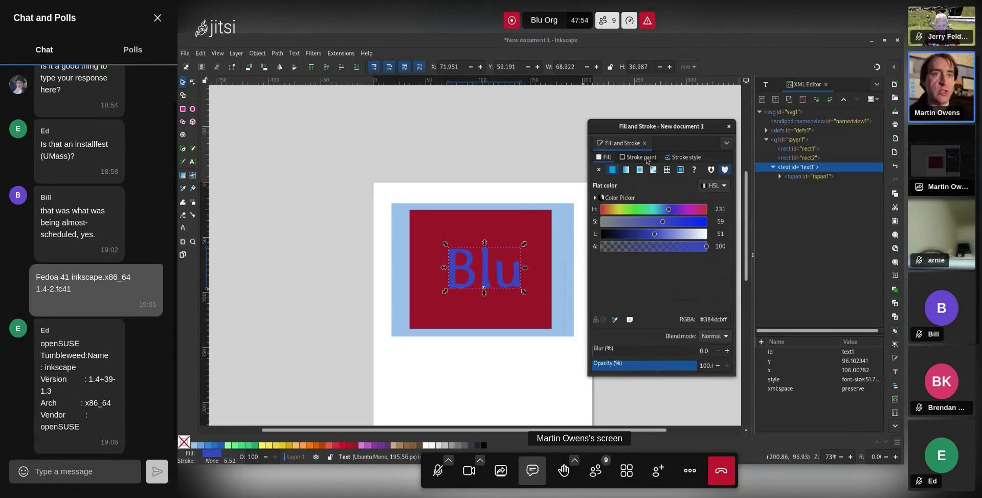
# Give the Blu text a flat stroke paint and turn the outline red
pyautogui.click(646, 157)
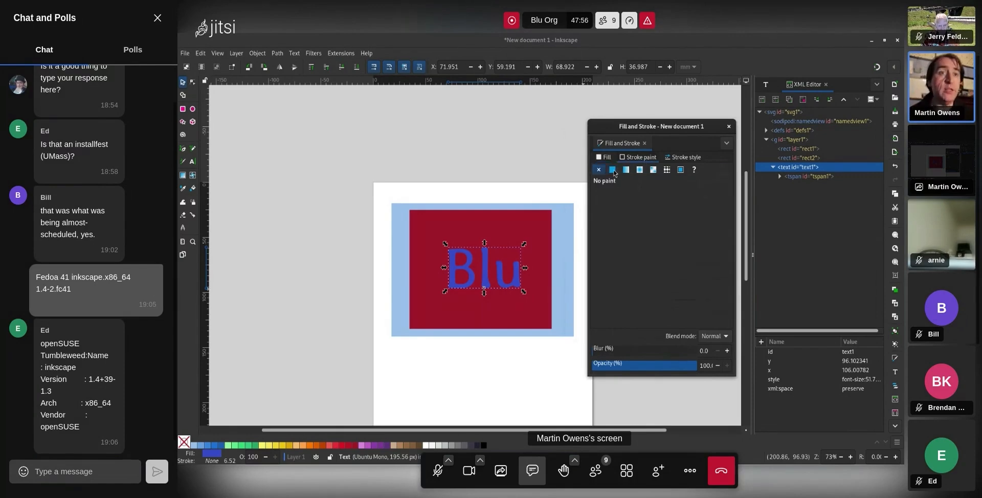
pyautogui.click(613, 170)
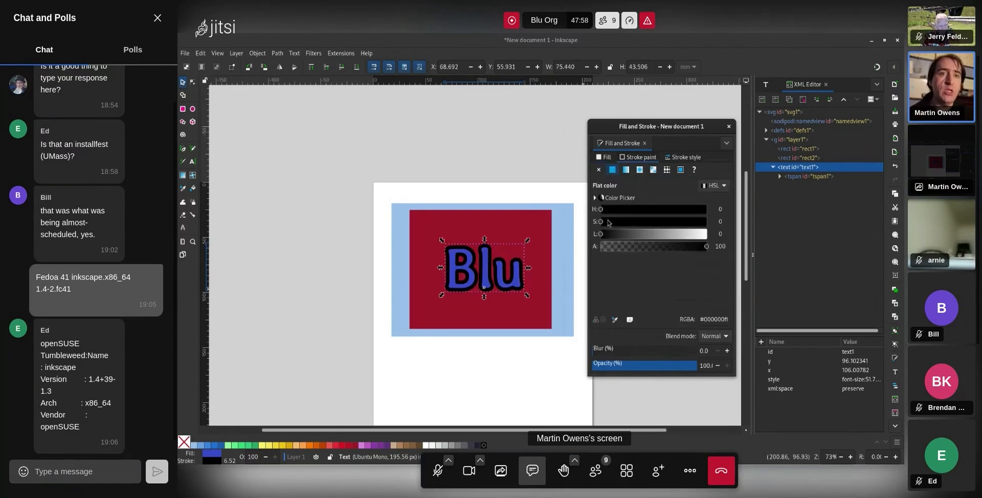
pyautogui.click(654, 222)
pyautogui.click(82, 471)
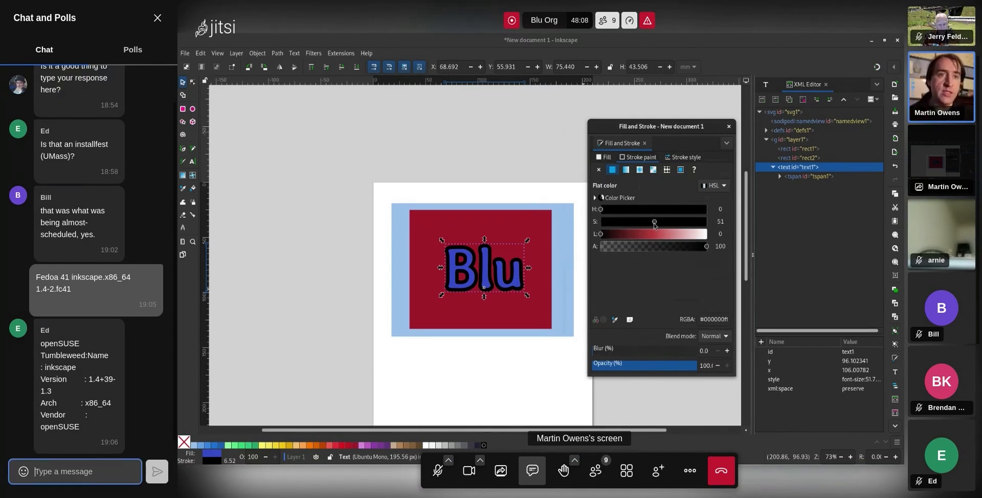
pyautogui.click(654, 234)
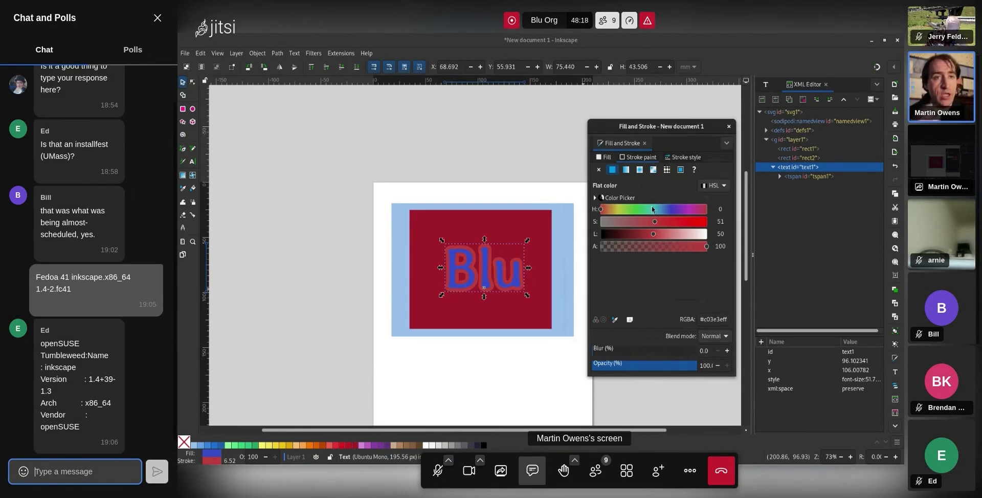
# Set the Blu outline width to 3, turn it black, then widen it to 9 mm
pyautogui.click(679, 159)
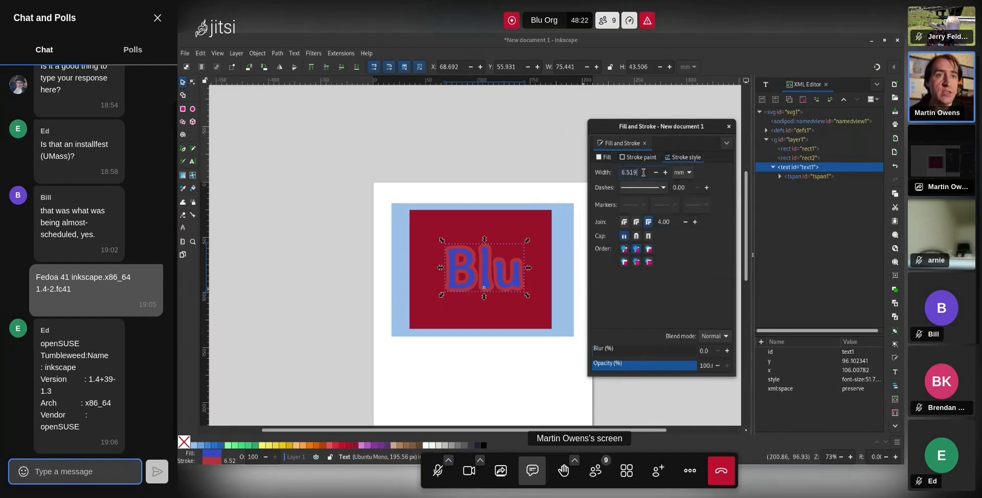
pyautogui.write('3')
pyautogui.press('Return')
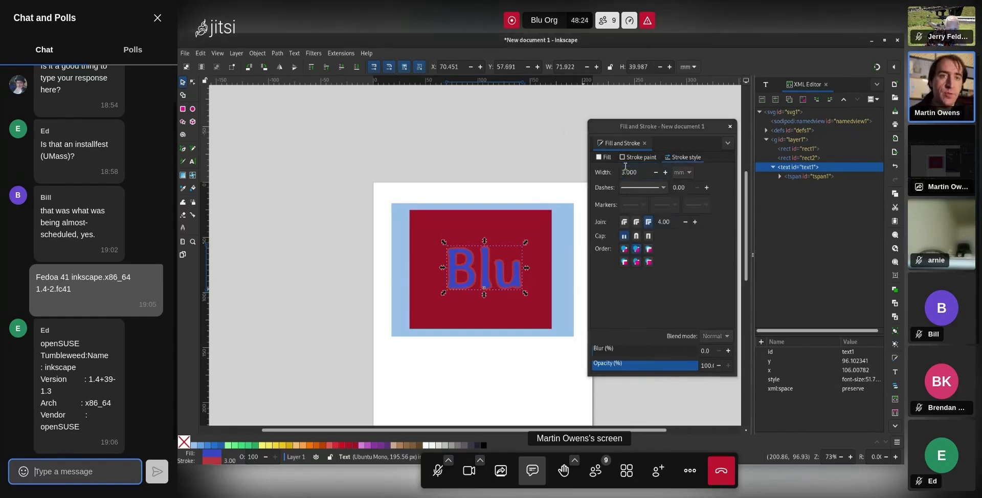
pyautogui.click(635, 157)
pyautogui.moveTo(627, 233); pyautogui.dragTo(600, 233)
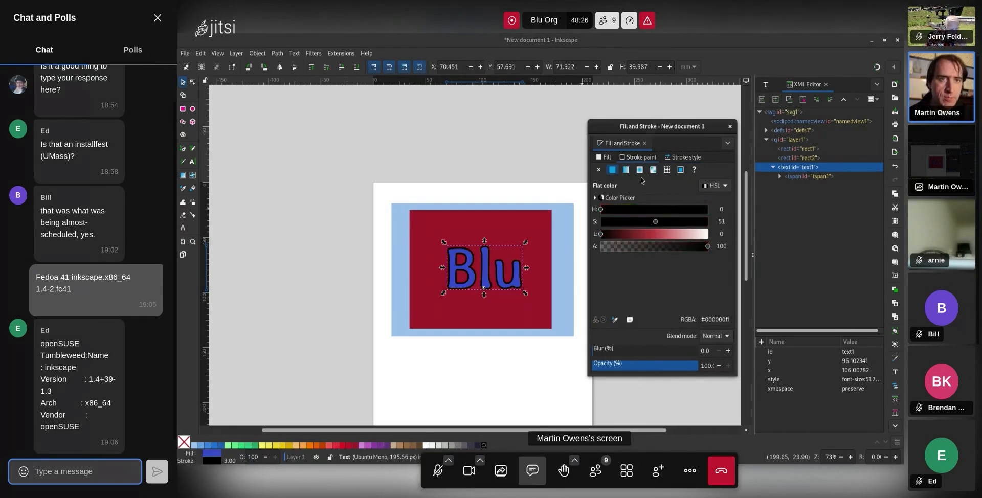
pyautogui.click(675, 157)
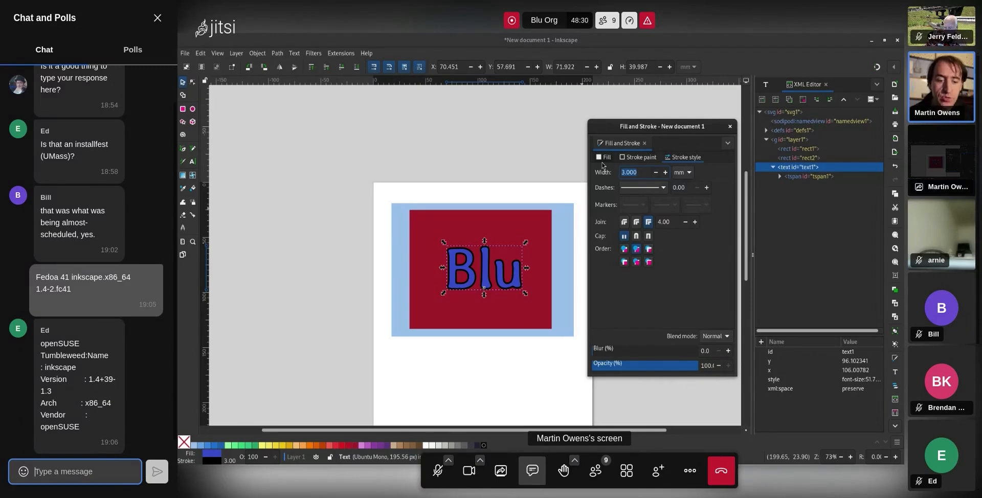
pyautogui.write('9')
pyautogui.press('Return')
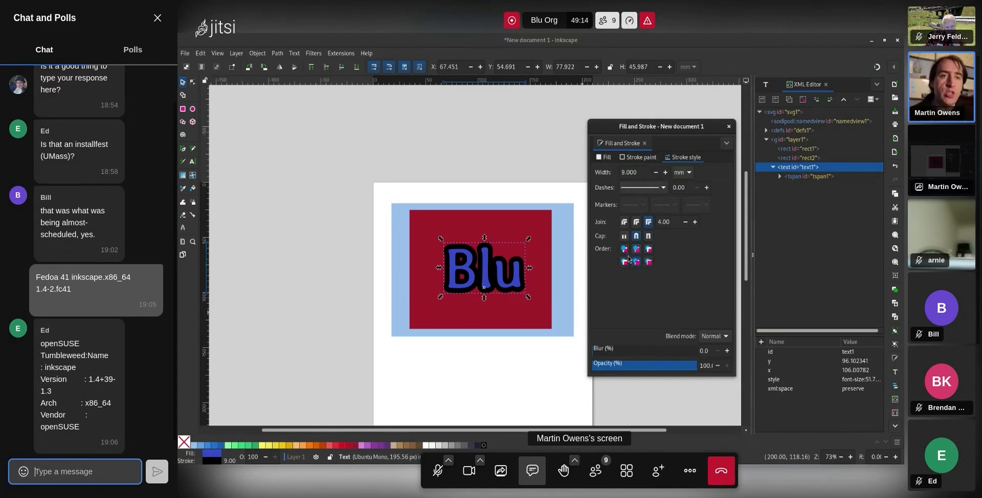
# Try stroke-over-fill order and round caps, and set the outline width to 3 mm
pyautogui.click(623, 249)
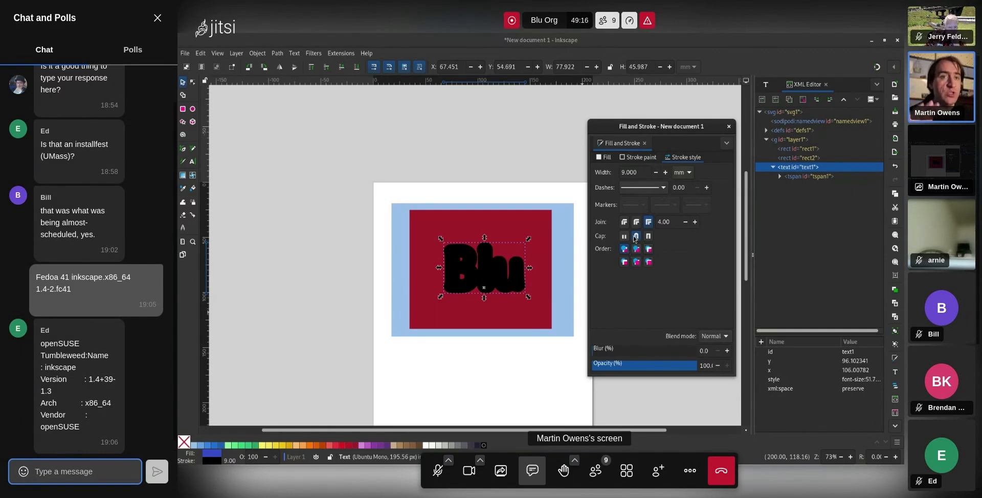
pyautogui.click(635, 237)
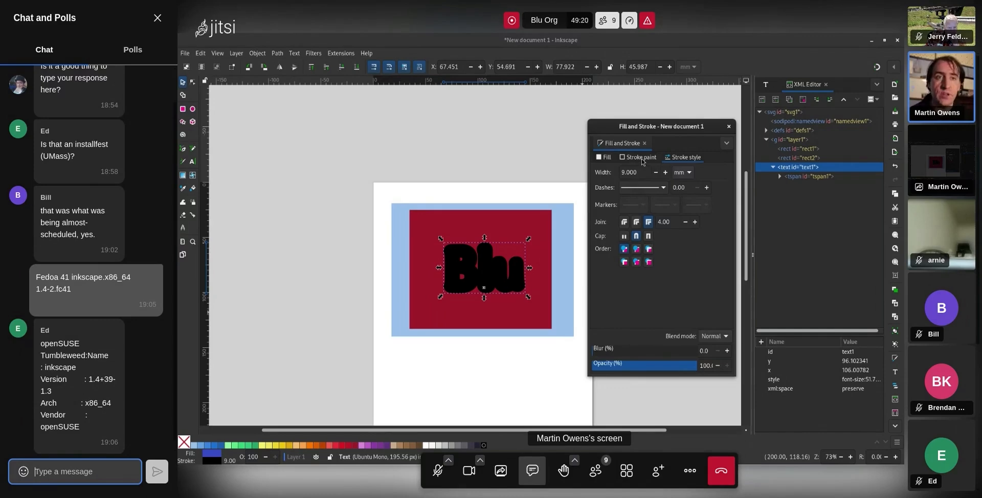
pyautogui.moveTo(644, 169); pyautogui.dragTo(612, 172)
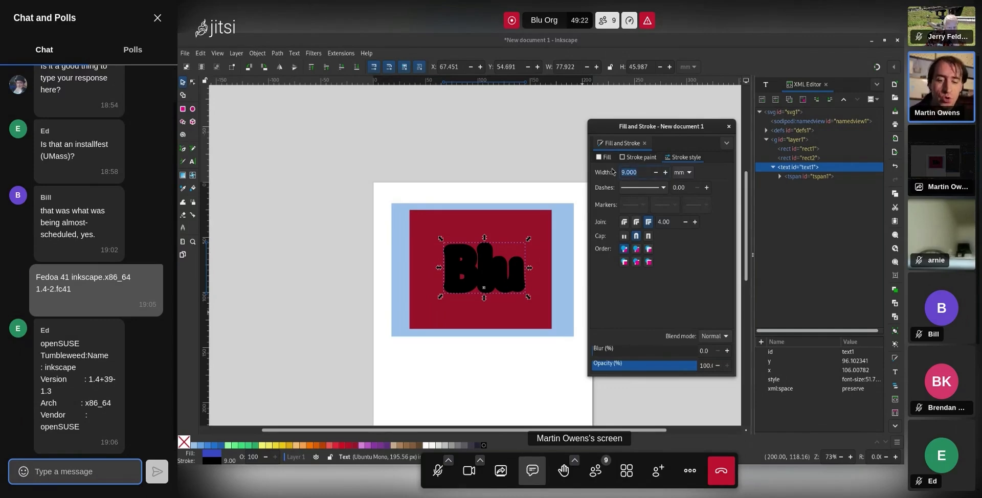
pyautogui.write('3')
pyautogui.press('Return')
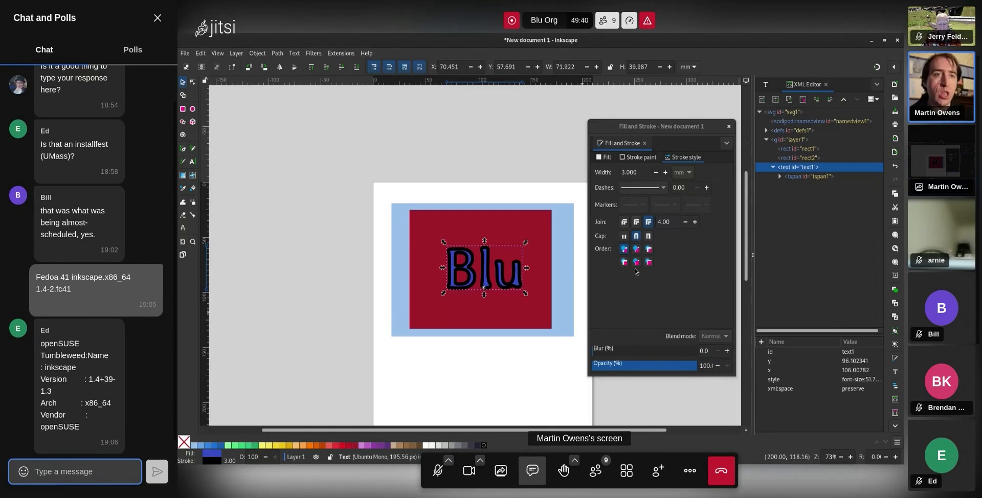
# Restore fill-over-stroke order and check the outline's paint settings
pyautogui.click(637, 263)
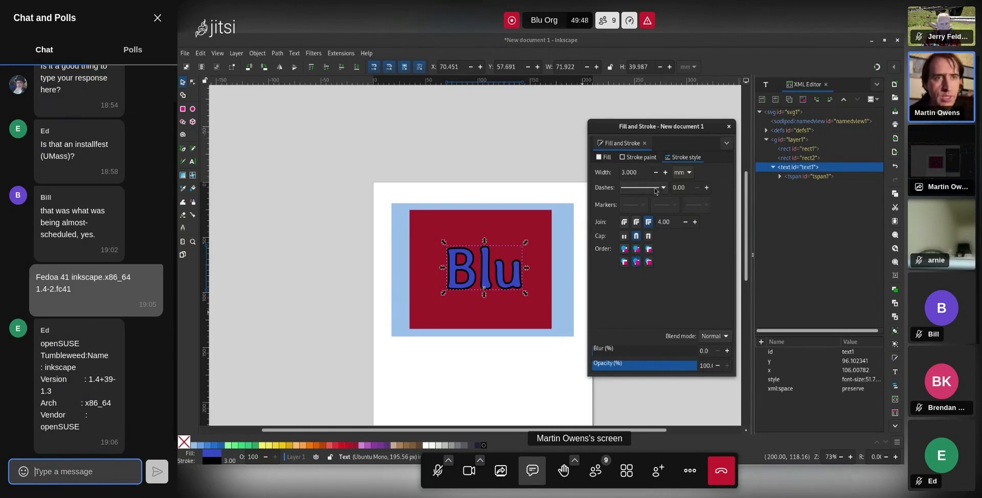
pyautogui.click(640, 158)
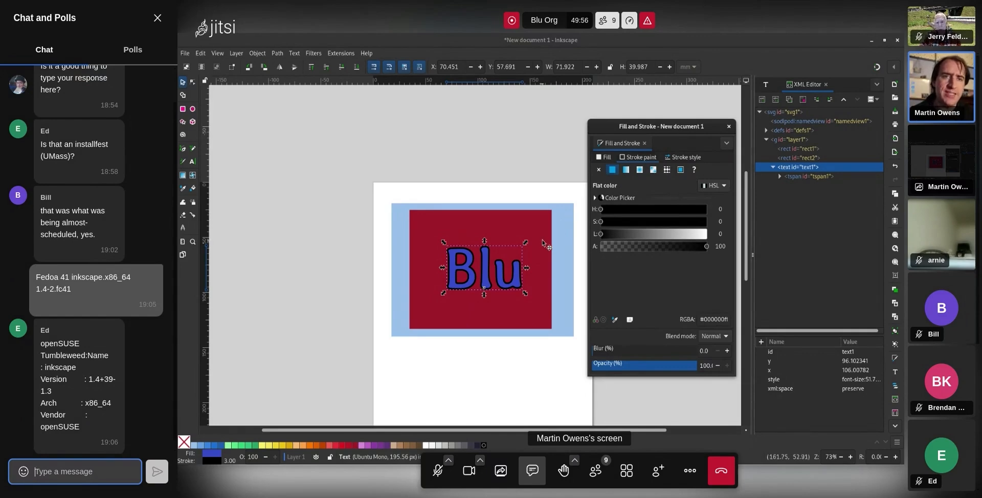
pyautogui.click(183, 149)
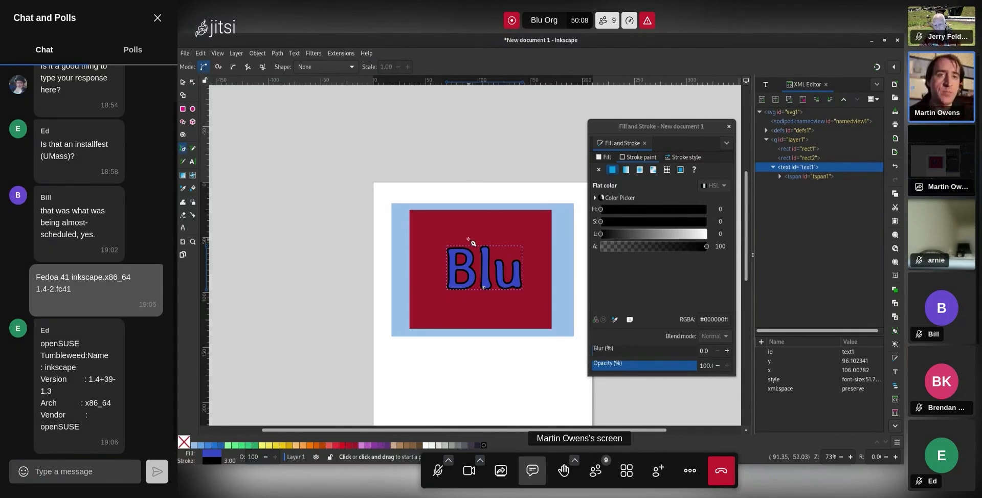
# Draw a closed five-cornered zigzag polygon over the red rectangle and Blu with the Pen tool
pyautogui.click(418, 168)
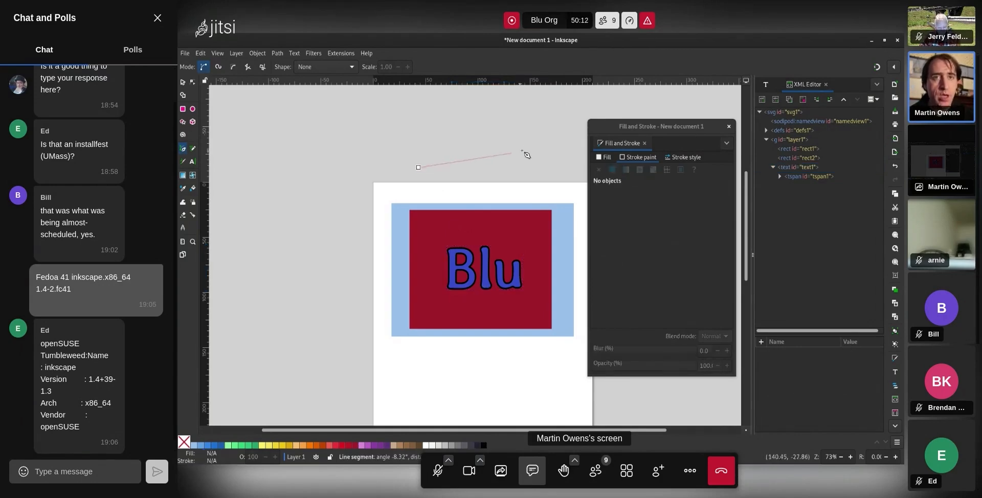
pyautogui.click(529, 130)
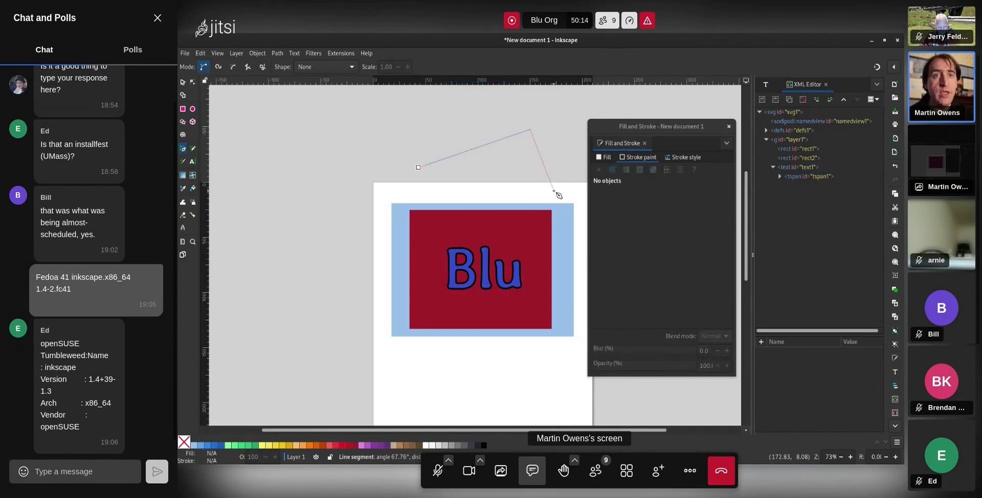
pyautogui.click(557, 236)
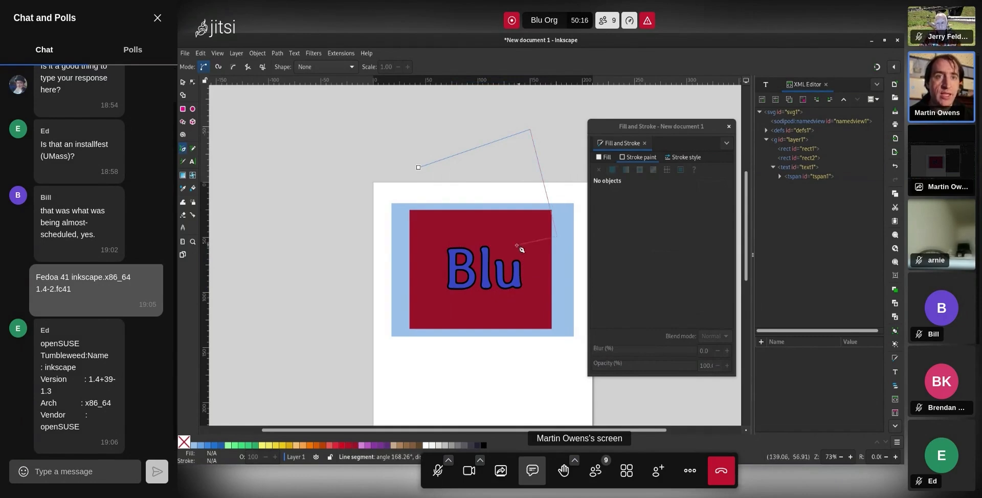
pyautogui.click(438, 272)
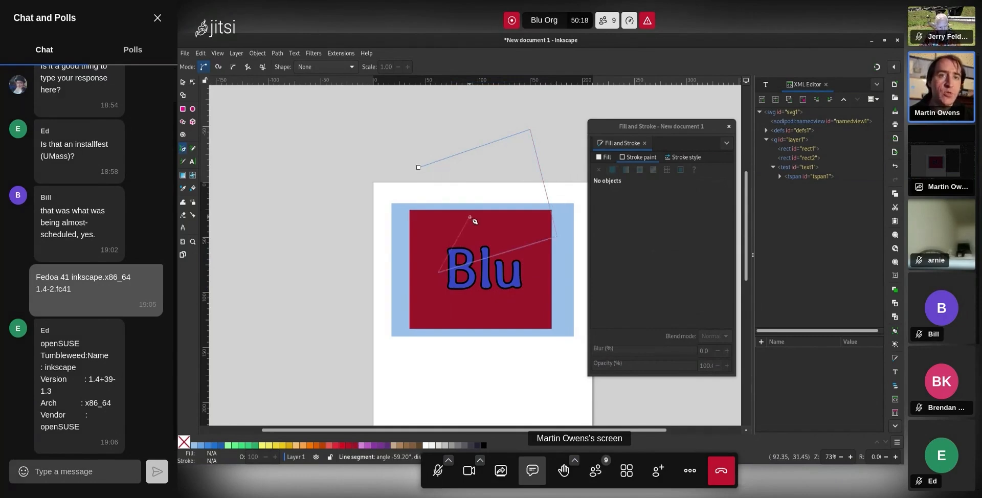
pyautogui.click(469, 215)
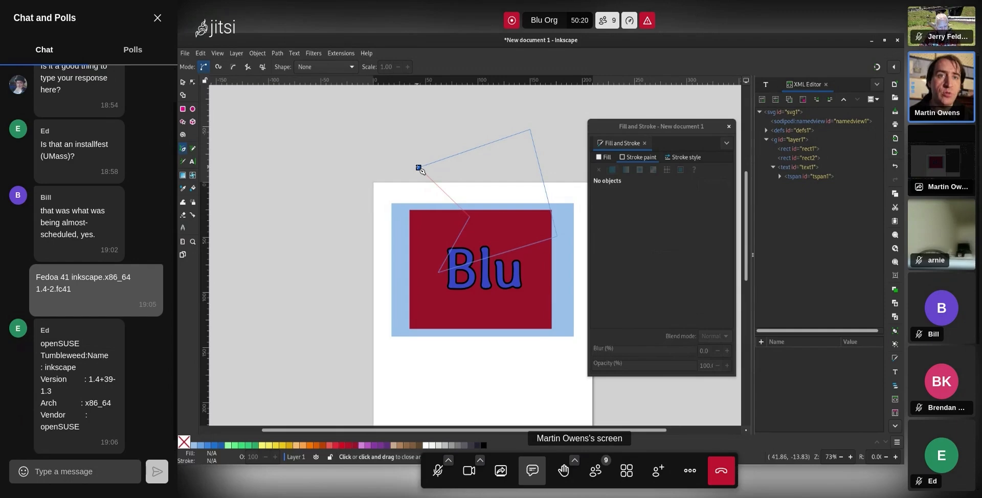
pyautogui.click(419, 168)
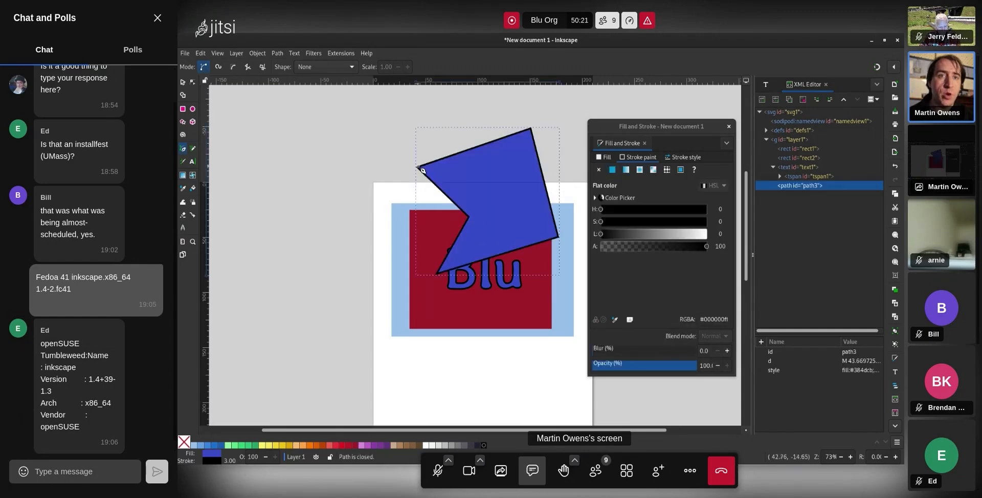
pyautogui.click(192, 82)
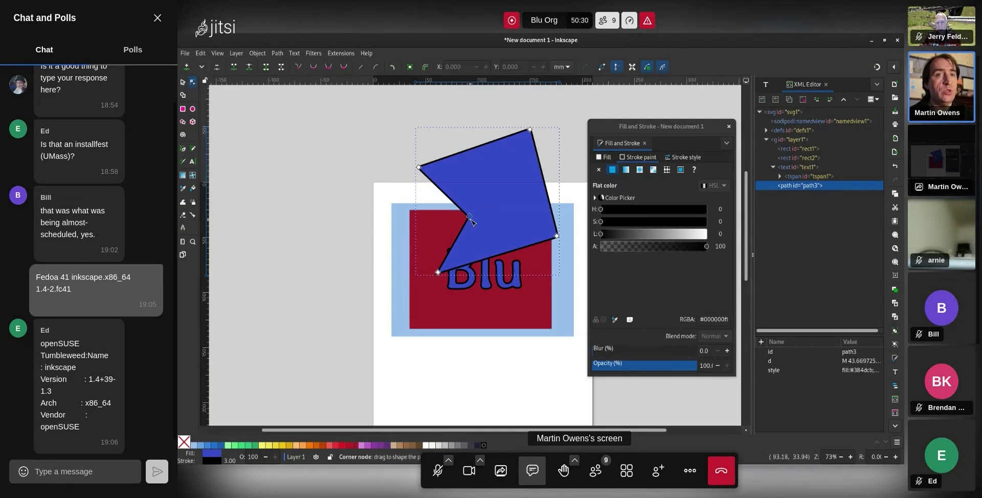
# Shift the notch and top nodes, and curve the right, top-left, left and bottom edges of path3
pyautogui.moveTo(469, 216)
pyautogui.mouseDown()
pyautogui.moveTo(444, 194)
pyautogui.moveTo(491, 256)
pyautogui.moveTo(483, 261)
pyautogui.moveTo(466, 210)
pyautogui.mouseUp()
pyautogui.moveTo(530, 130)
pyautogui.mouseDown()
pyautogui.moveTo(517, 121)
pyautogui.moveTo(546, 147)
pyautogui.moveTo(507, 125)
pyautogui.moveTo(524, 127)
pyautogui.mouseUp()
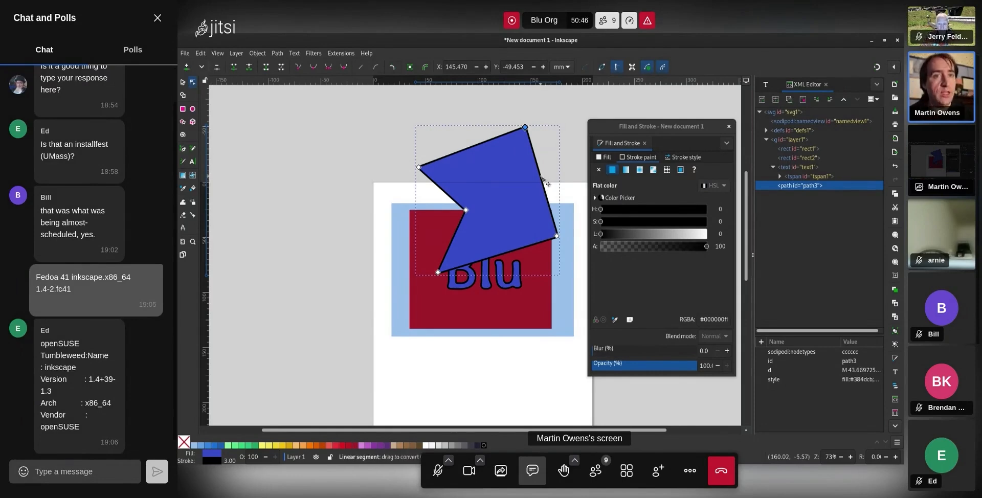
pyautogui.moveTo(542, 181); pyautogui.dragTo(524, 197)
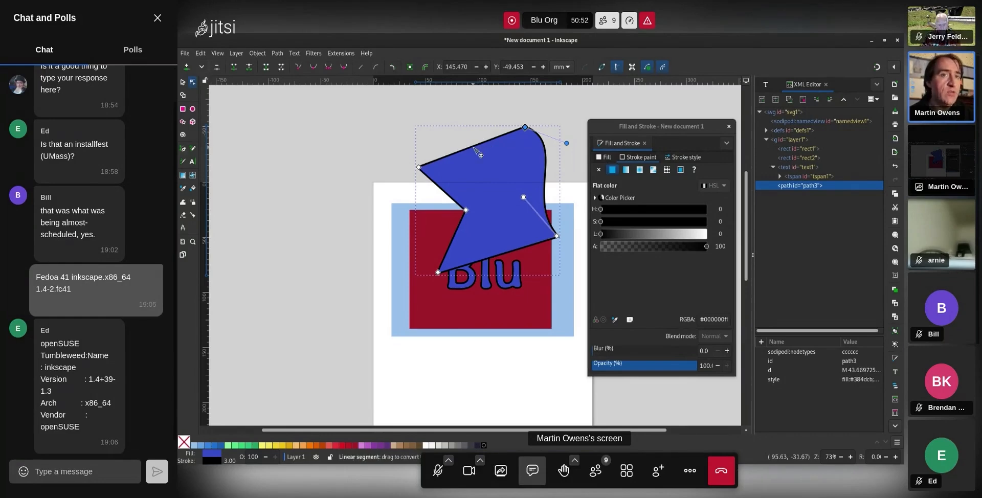
pyautogui.moveTo(474, 149); pyautogui.dragTo(484, 119)
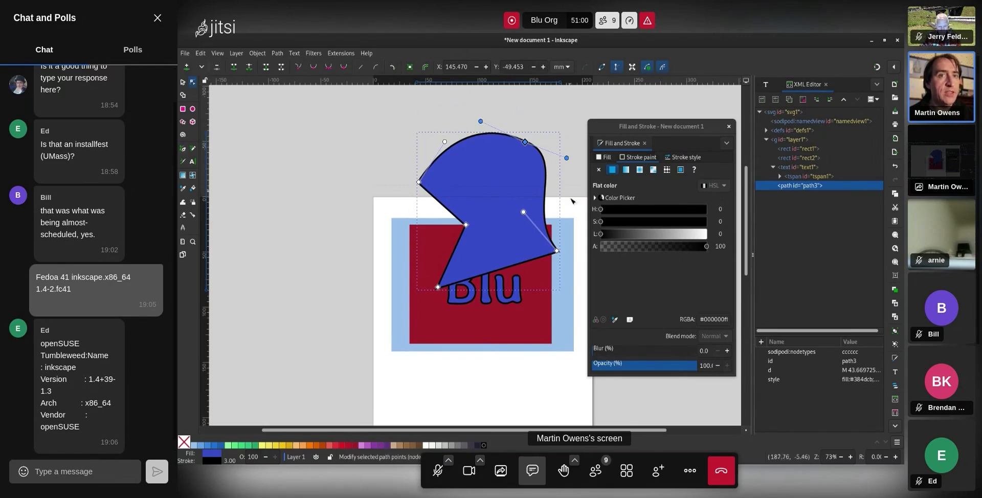
pyautogui.moveTo(443, 206); pyautogui.dragTo(471, 197)
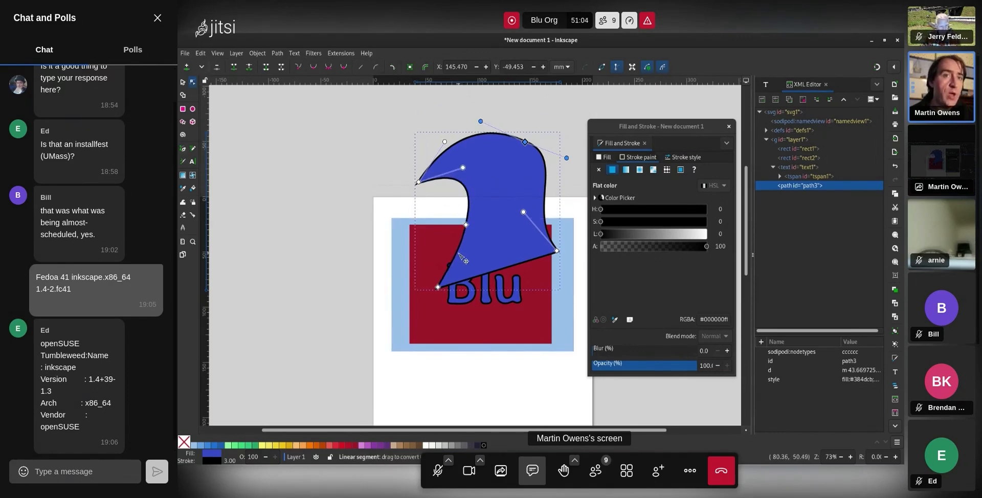
pyautogui.moveTo(492, 271); pyautogui.dragTo(497, 284)
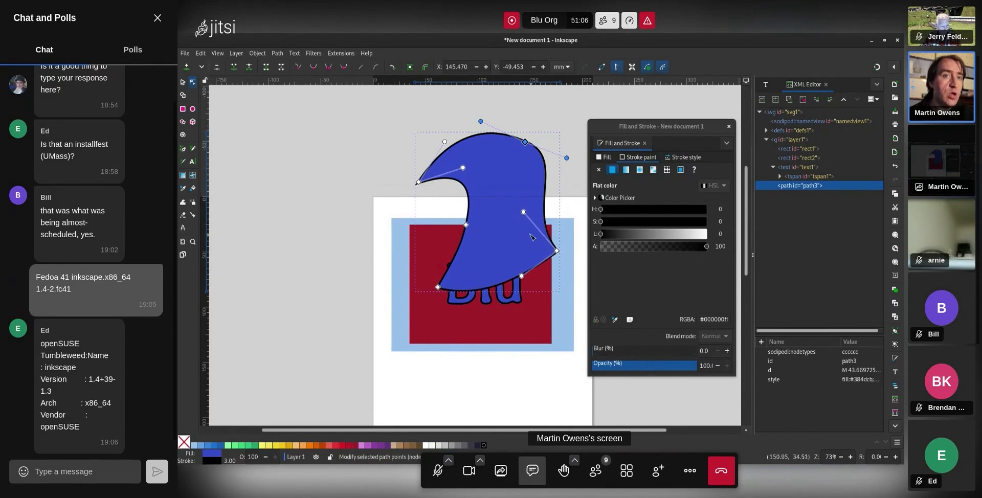
pyautogui.moveTo(522, 211); pyautogui.dragTo(510, 227)
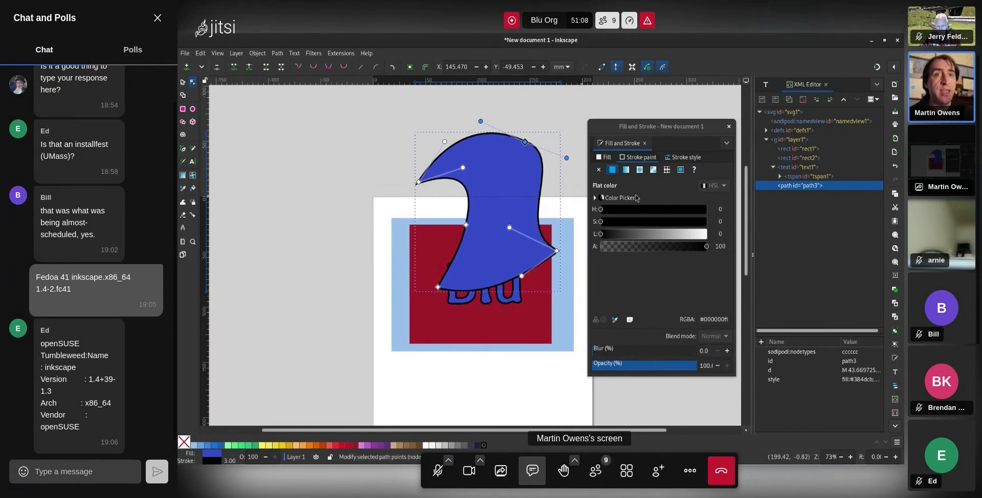
# Make the blue shape's top-right node smooth instead of a sharp corner
pyautogui.click(547, 128)
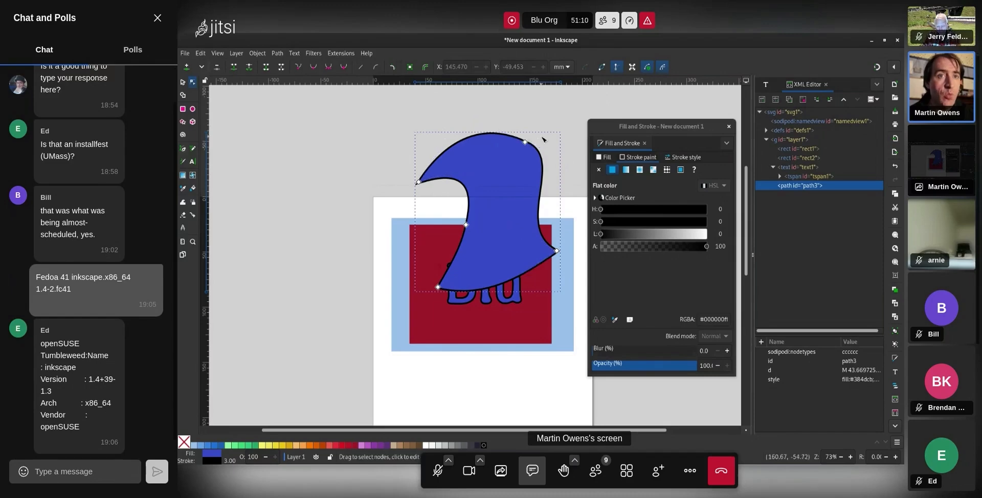
pyautogui.click(548, 161)
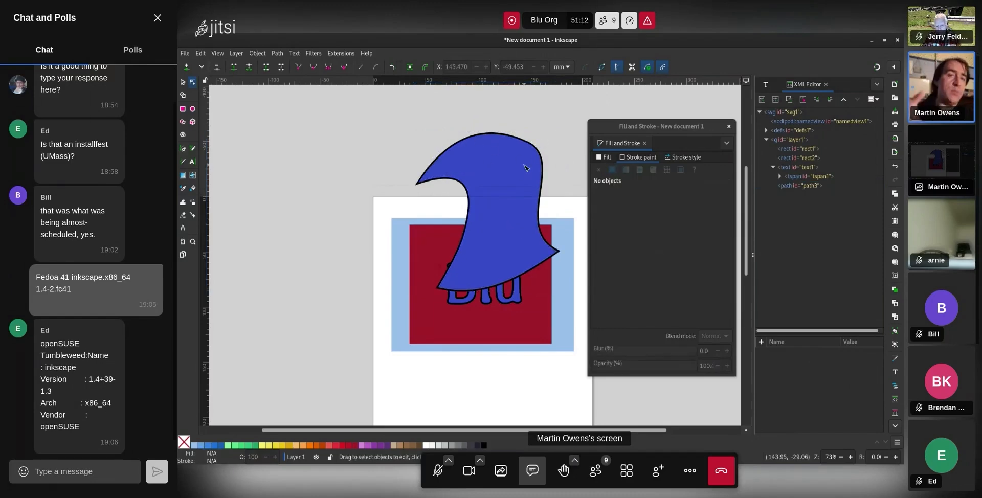
pyautogui.click(524, 168)
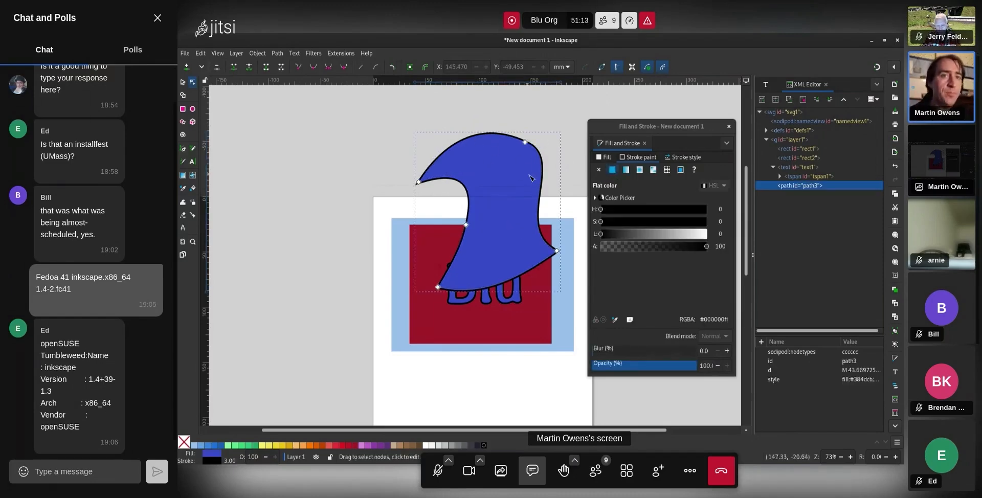
pyautogui.click(525, 142)
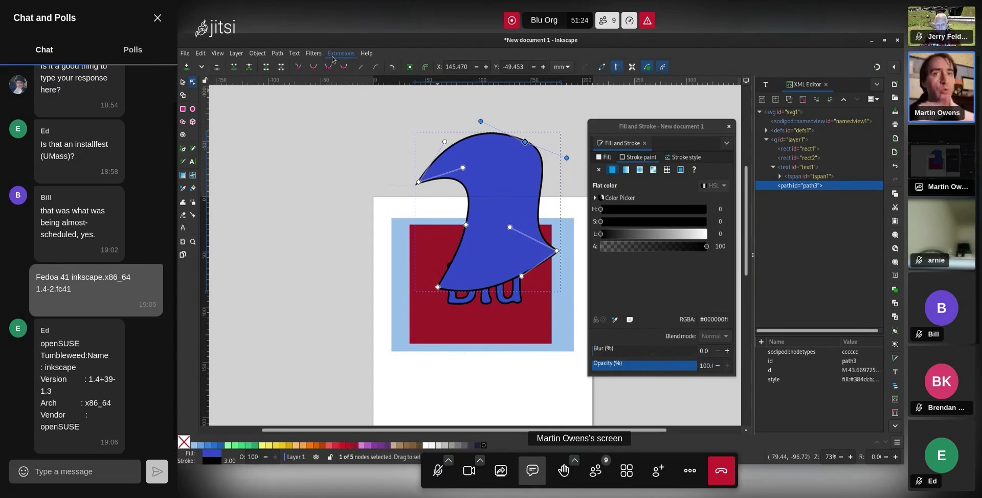
pyautogui.click(313, 67)
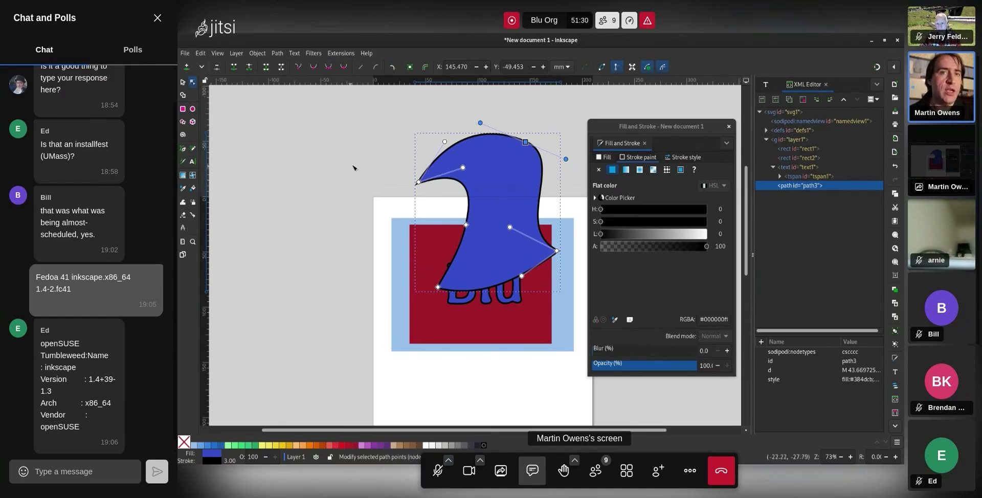
pyautogui.moveTo(394, 150); pyautogui.dragTo(421, 179)
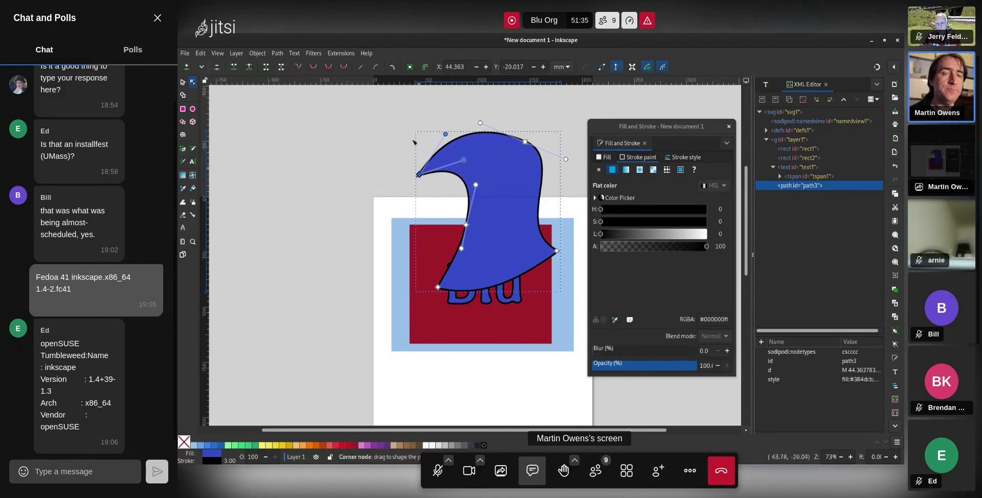
# Drag the top-right node's handle to refine that corner's curve
pyautogui.click(525, 142)
pyautogui.moveTo(480, 122); pyautogui.dragTo(491, 116)
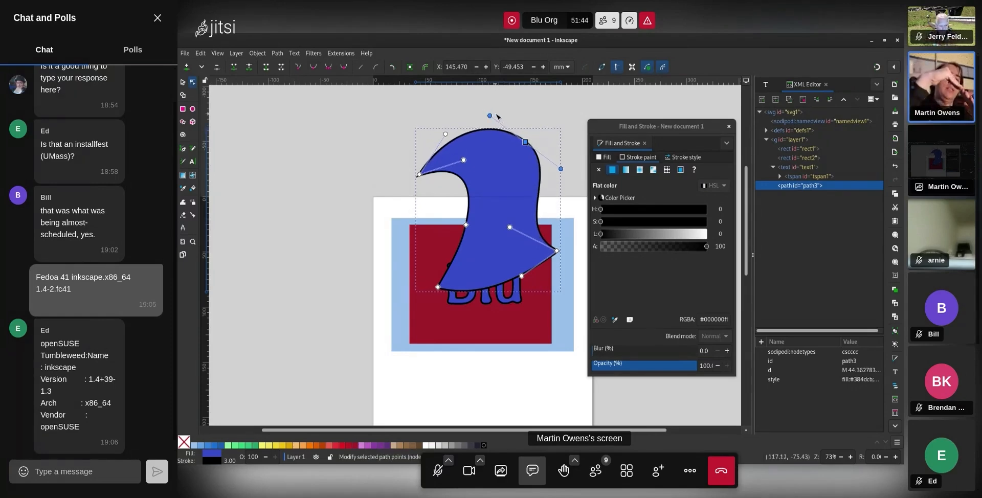
pyautogui.click(545, 121)
pyautogui.click(527, 156)
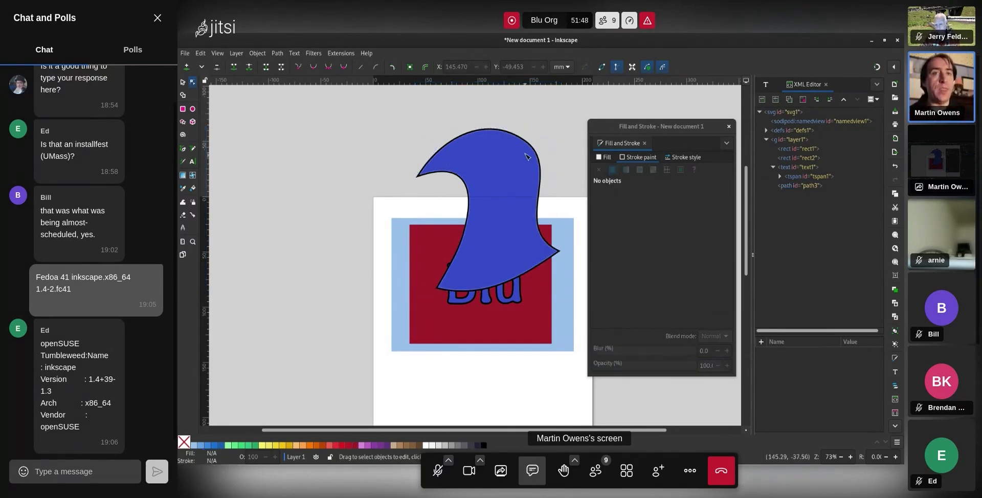
pyautogui.click(525, 142)
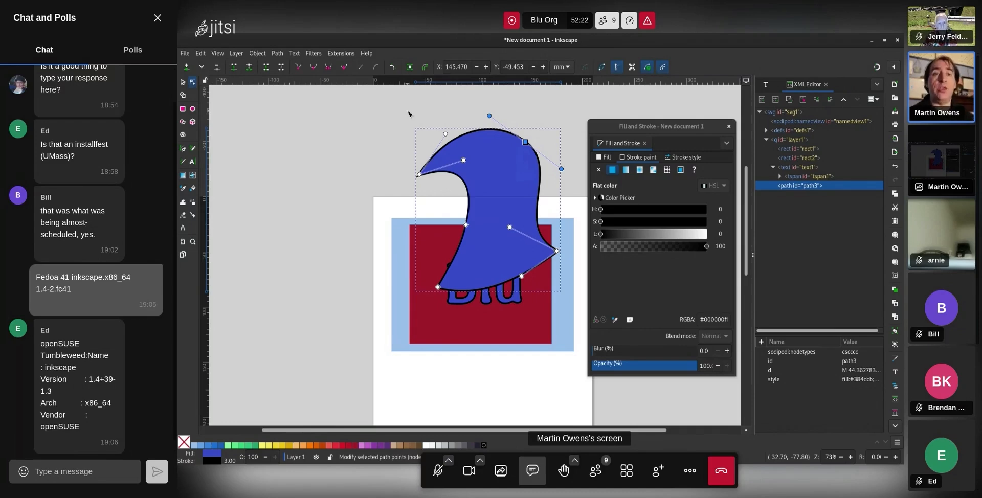
pyautogui.click(85, 472)
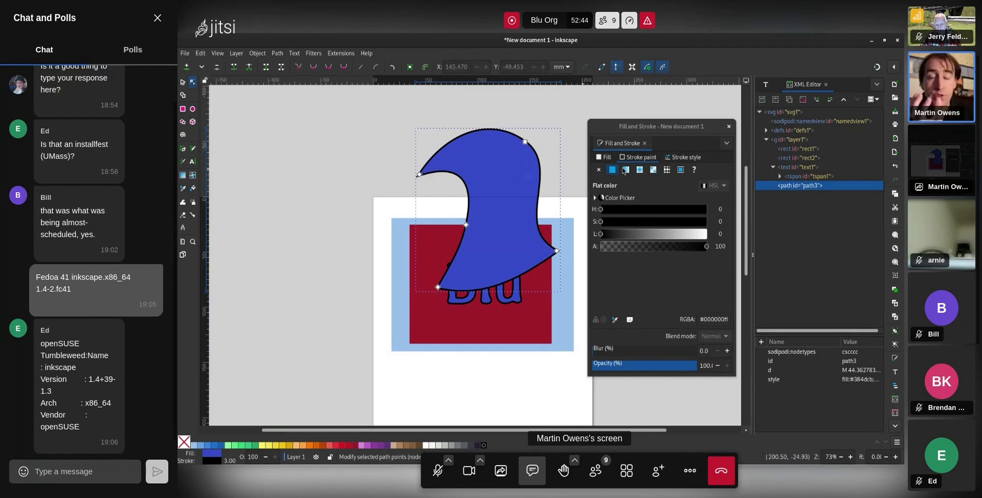
# Give the path's end a triangle arrowhead marker in the stroke style settings
pyautogui.click(683, 158)
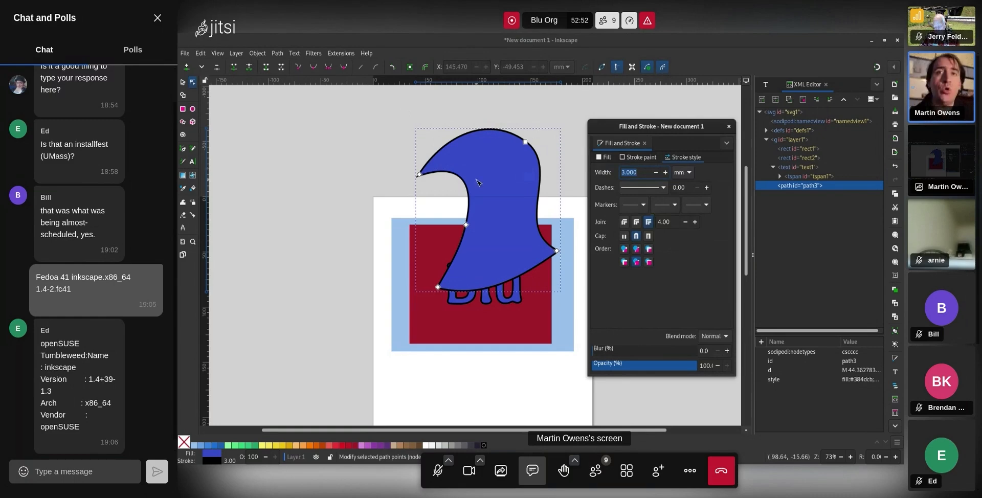
pyautogui.click(692, 205)
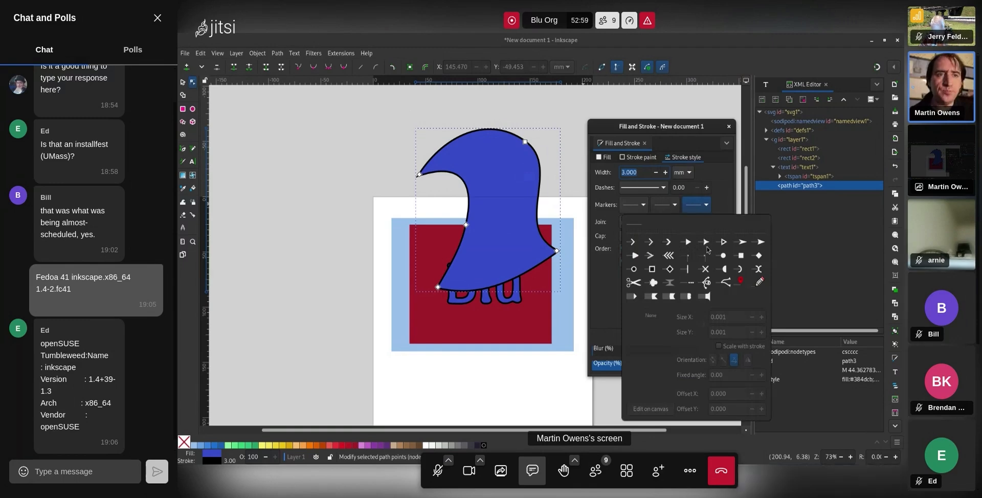
pyautogui.click(705, 243)
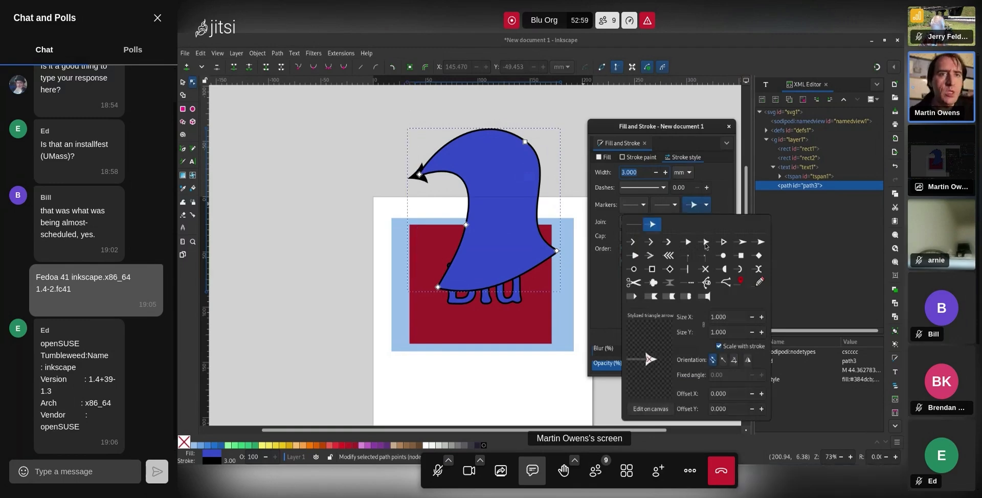
# Move the beak tip node up and reshape the beak's curve
pyautogui.click(457, 128)
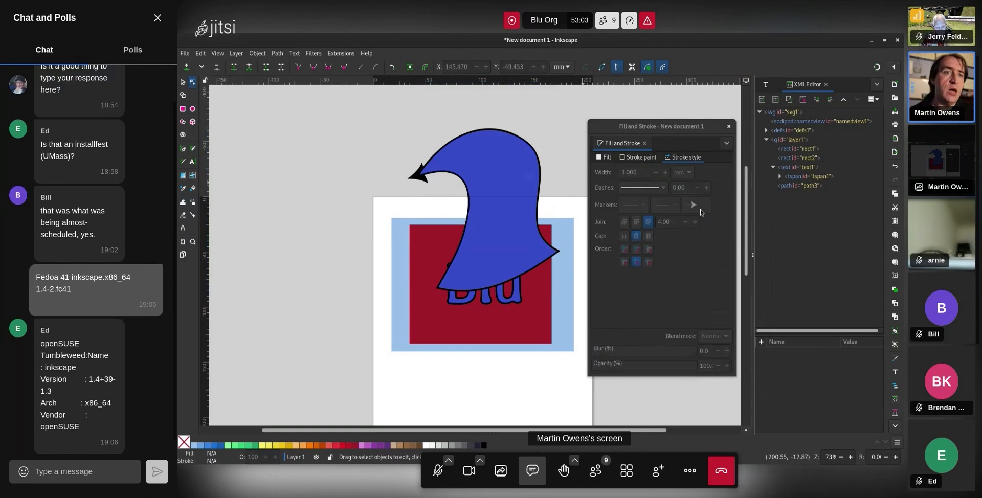
pyautogui.click(435, 163)
pyautogui.moveTo(420, 175); pyautogui.dragTo(419, 165)
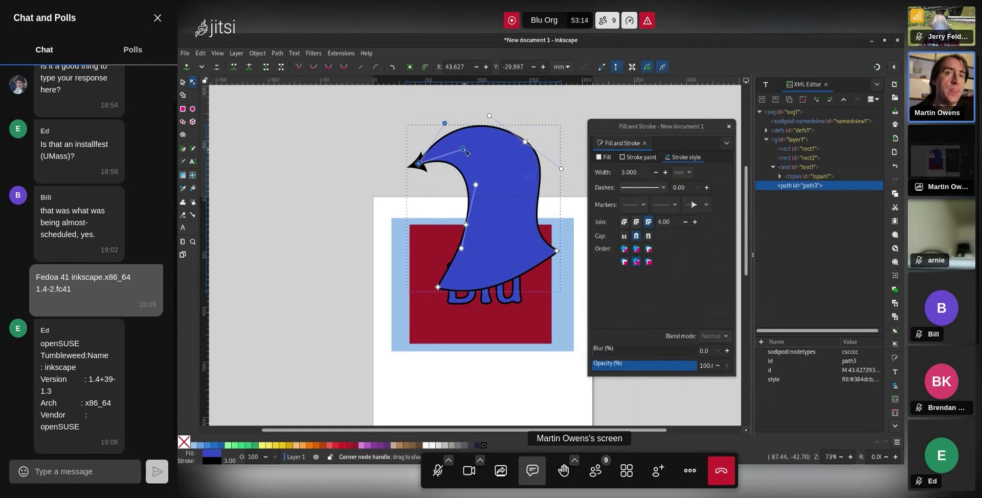
pyautogui.moveTo(465, 151)
pyautogui.mouseDown()
pyautogui.moveTo(452, 133)
pyautogui.moveTo(452, 203)
pyautogui.moveTo(385, 169)
pyautogui.moveTo(463, 134)
pyautogui.moveTo(452, 146)
pyautogui.mouseUp()
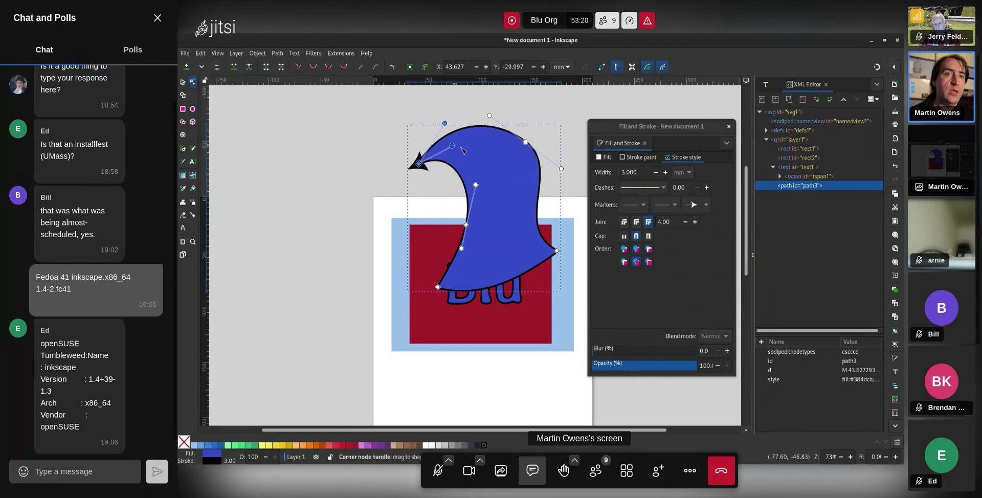
# Add dot markers on the middle nodes and draw the markers on top of the fill
pyautogui.click(666, 206)
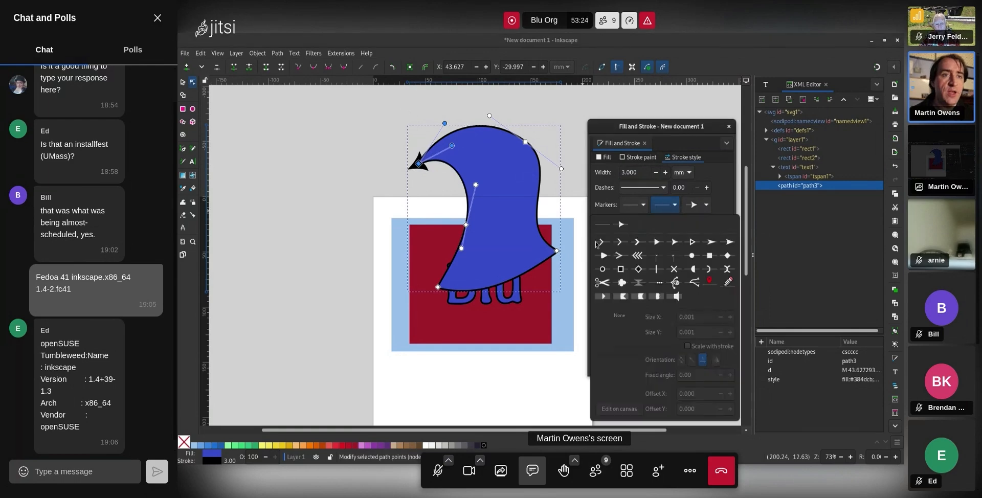
pyautogui.click(691, 257)
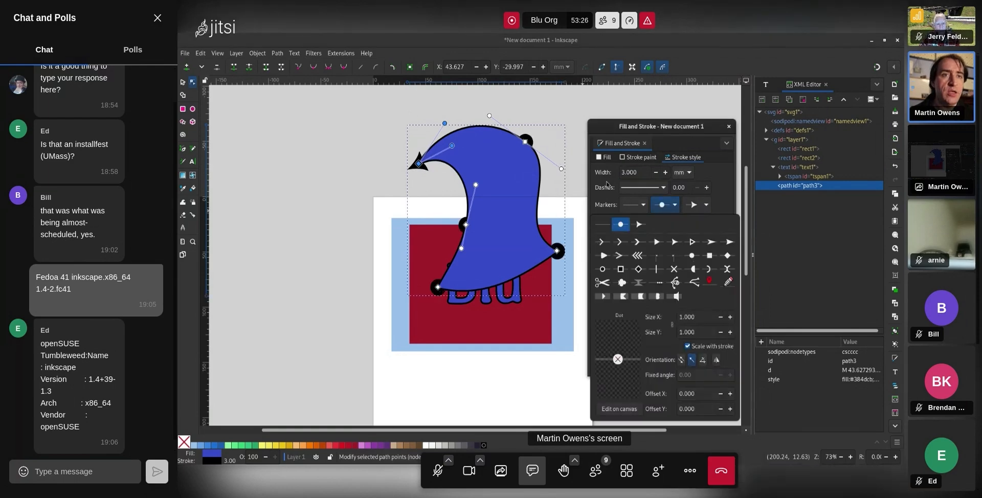
pyautogui.click(704, 205)
pyautogui.click(635, 250)
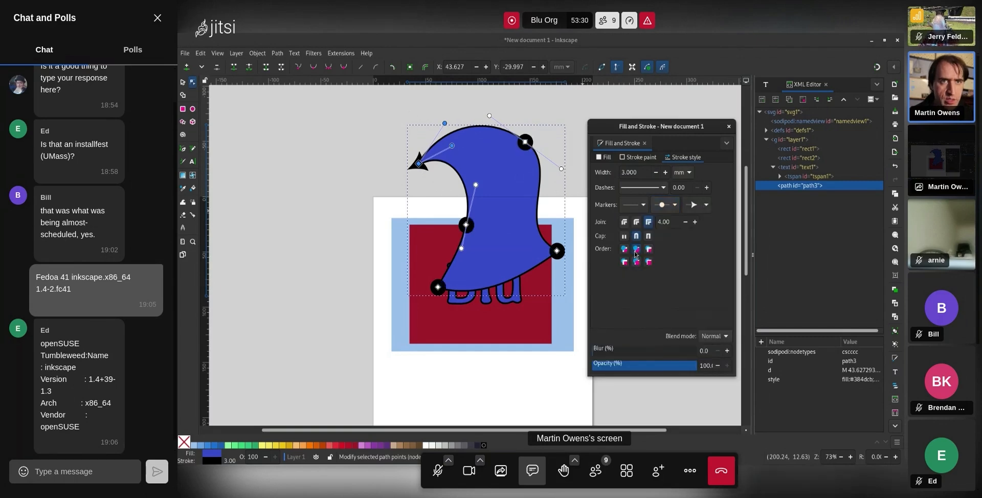
pyautogui.click(547, 137)
pyautogui.click(547, 137)
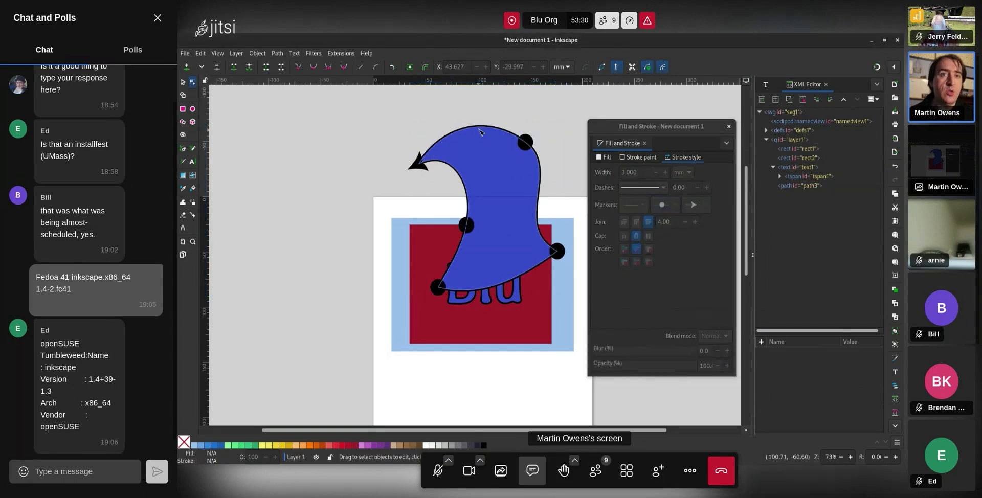
# Nudge the blue shape's top-right curve node to adjust that curve
pyautogui.click(538, 159)
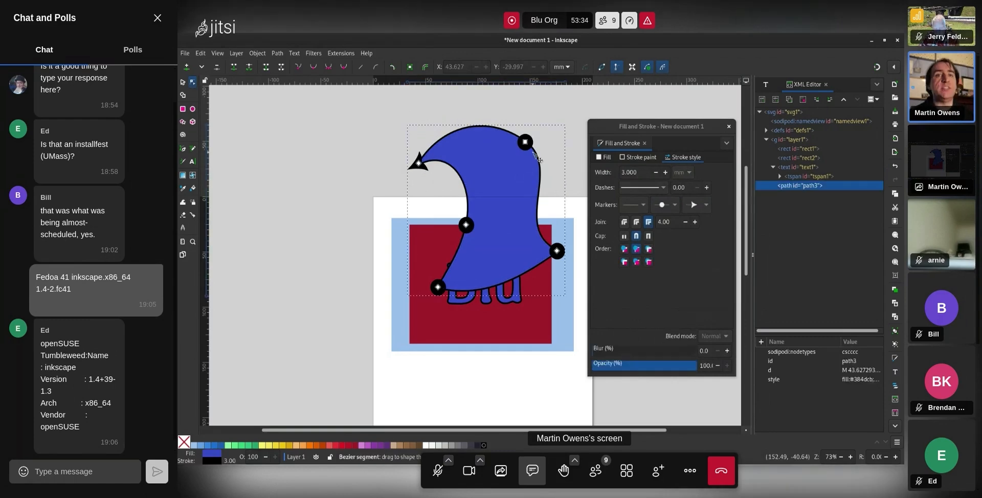
pyautogui.moveTo(527, 143)
pyautogui.mouseDown()
pyautogui.moveTo(506, 165)
pyautogui.moveTo(523, 153)
pyautogui.mouseUp()
pyautogui.moveTo(523, 153); pyautogui.dragTo(516, 143)
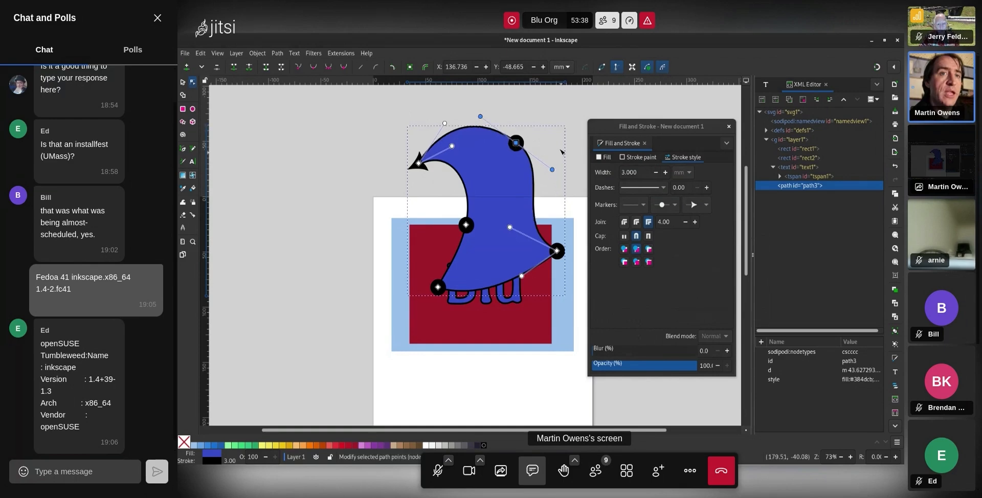
pyautogui.click(561, 153)
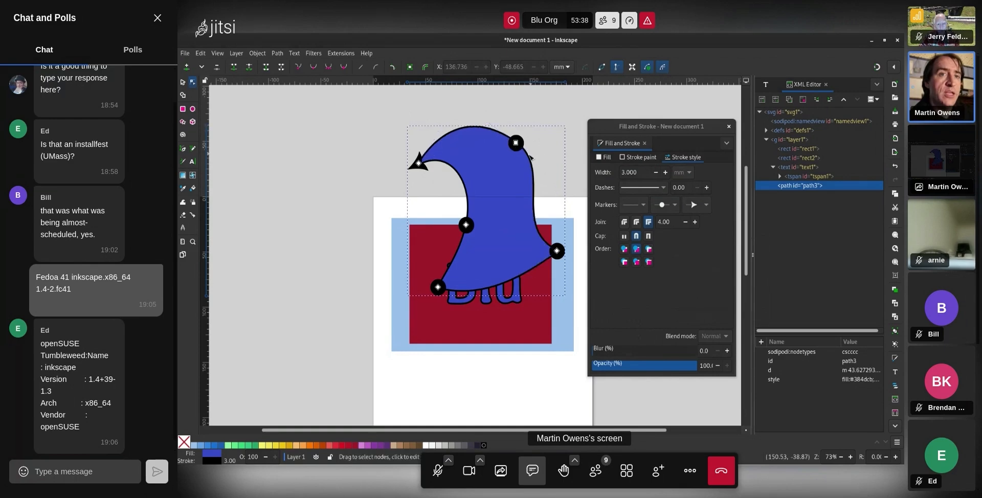
# Raise the right, corner and bottom nodes and the bottom handle so the curve clears Blu
pyautogui.moveTo(556, 251); pyautogui.dragTo(570, 201)
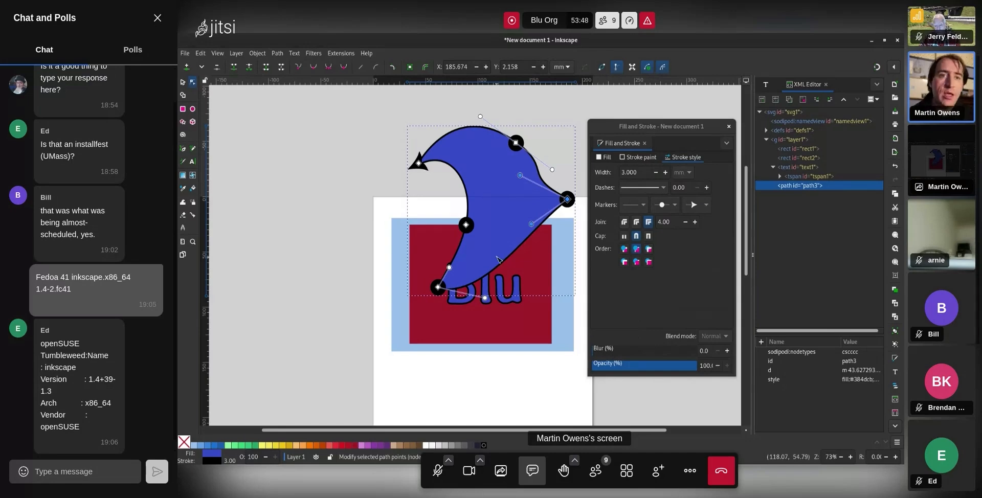
pyautogui.moveTo(468, 228); pyautogui.dragTo(473, 199)
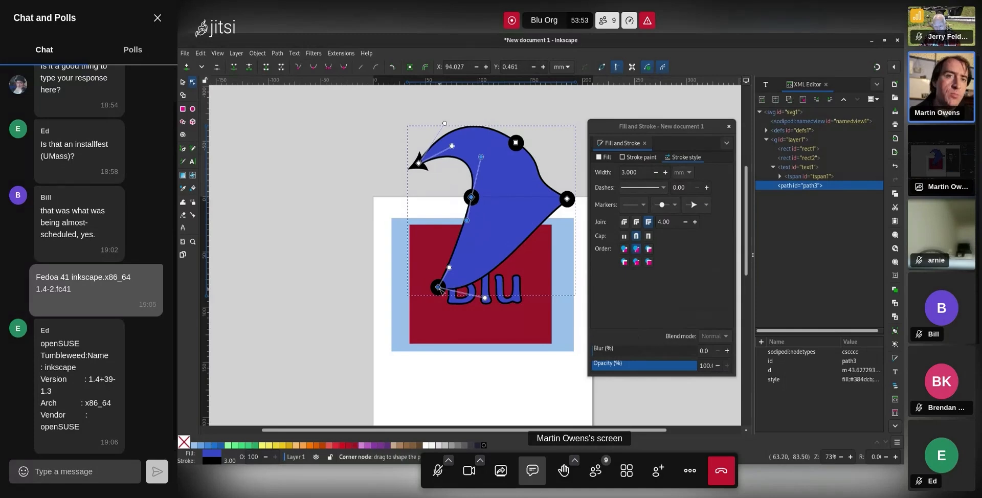
pyautogui.moveTo(437, 288); pyautogui.dragTo(456, 244)
pyautogui.moveTo(536, 262); pyautogui.dragTo(512, 245)
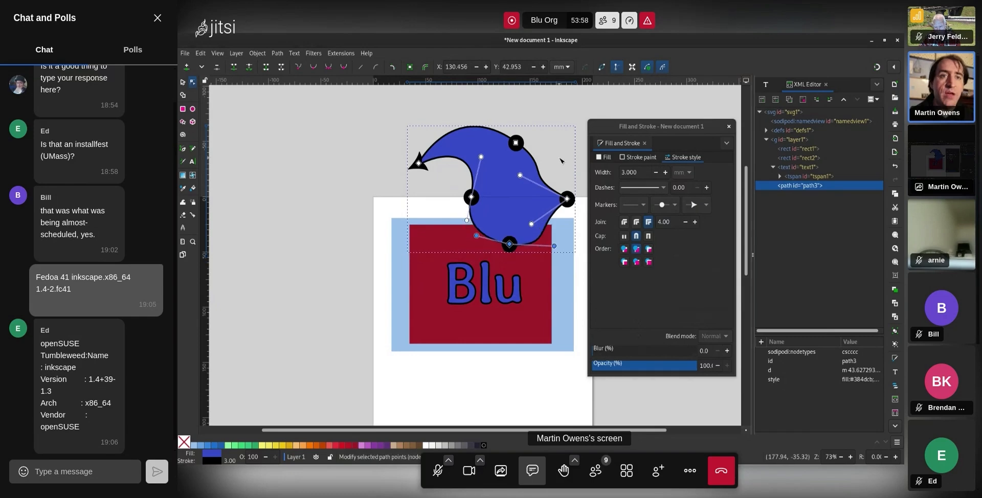
pyautogui.click(560, 159)
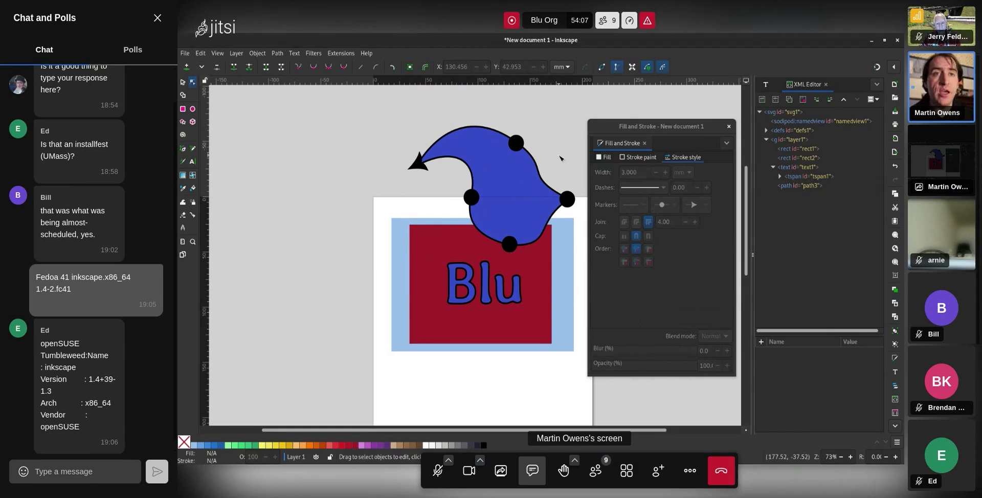
pyautogui.click(539, 204)
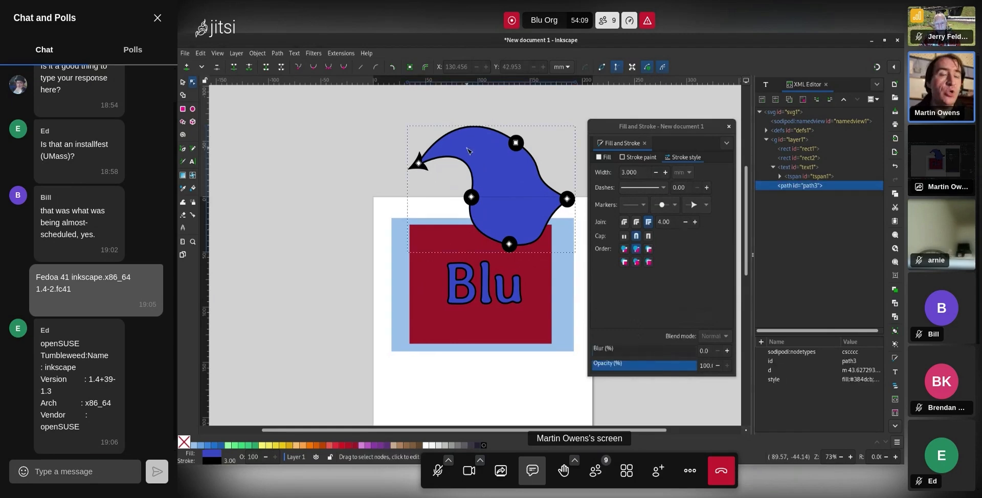
pyautogui.click(566, 140)
pyautogui.click(530, 241)
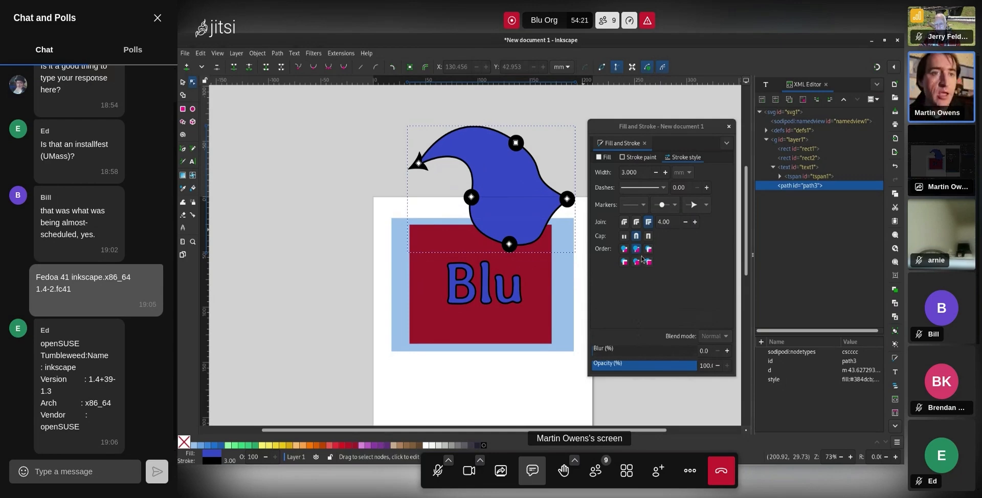
pyautogui.click(678, 268)
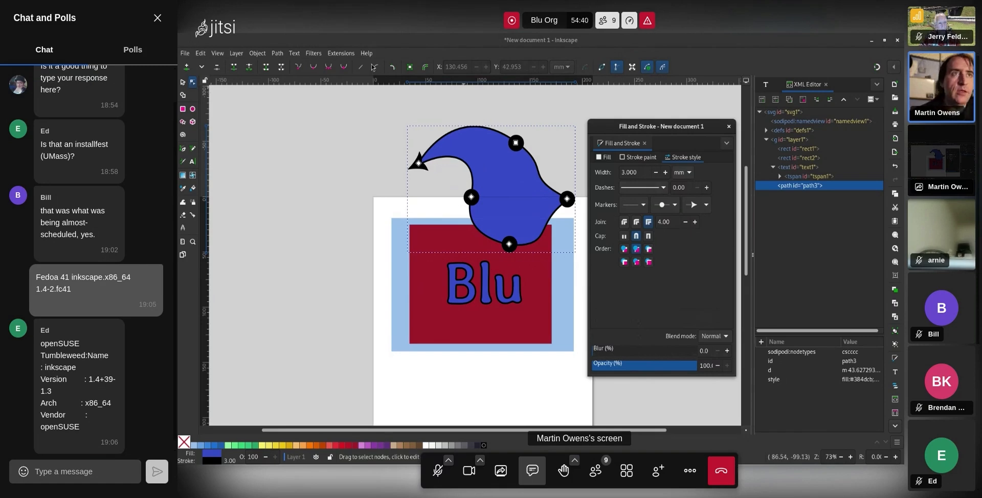
# Box-select and delete the blue path3 shape, then drag a new text frame above the page
pyautogui.moveTo(388, 113); pyautogui.dragTo(573, 270)
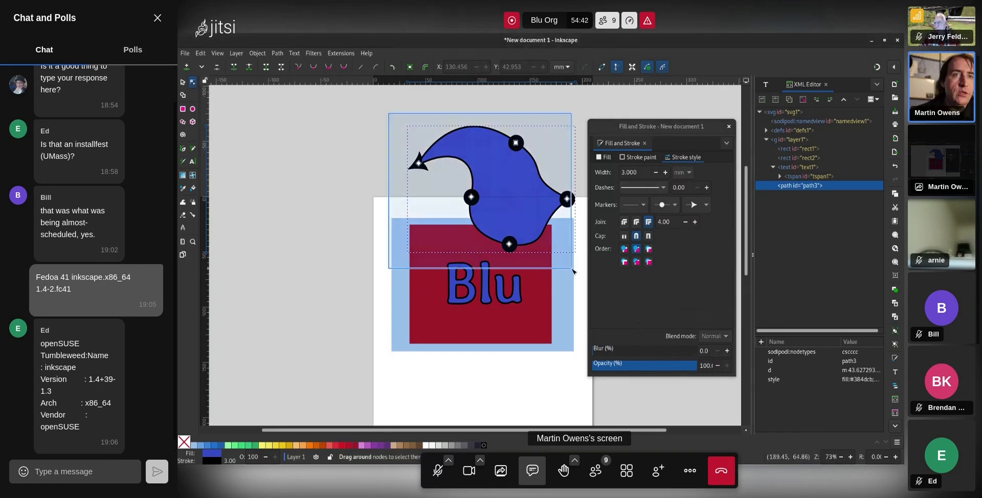
pyautogui.moveTo(573, 271); pyautogui.dragTo(572, 271)
pyautogui.press('Delete')
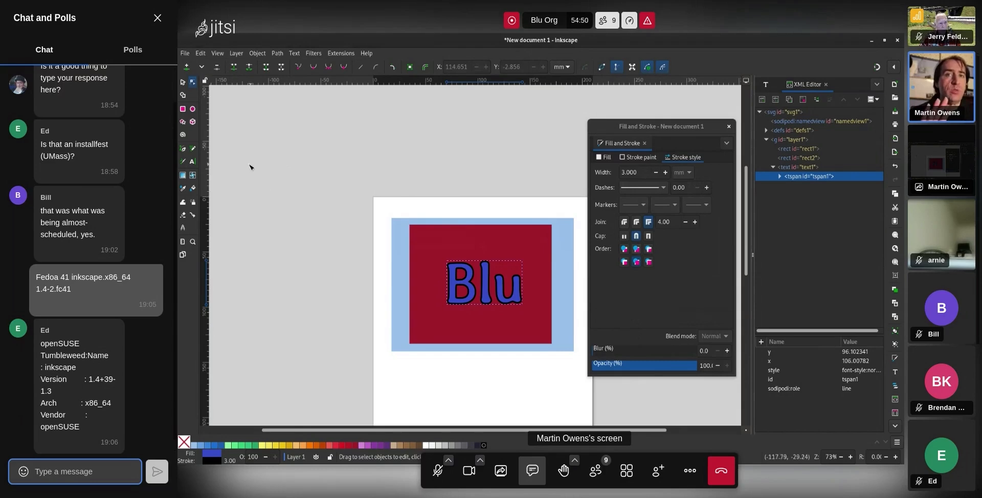
pyautogui.click(193, 163)
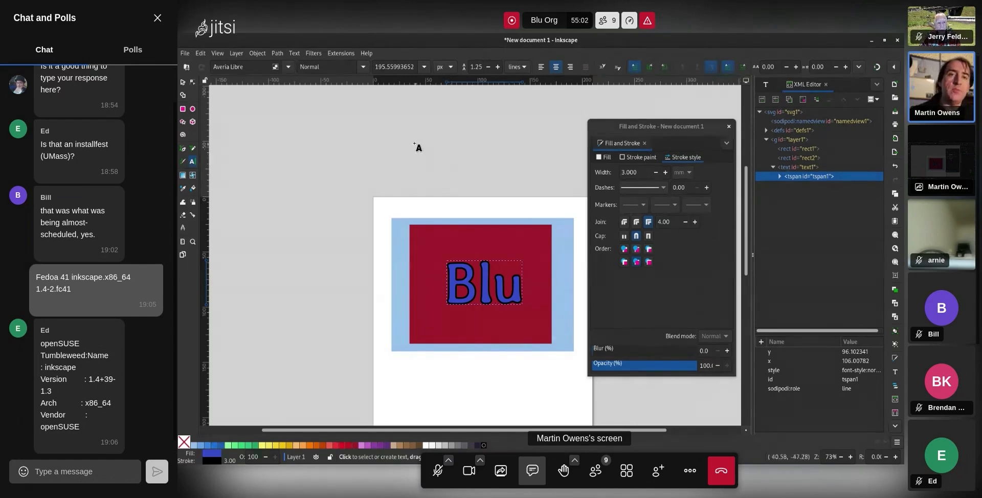
pyautogui.moveTo(389, 112); pyautogui.dragTo(566, 205)
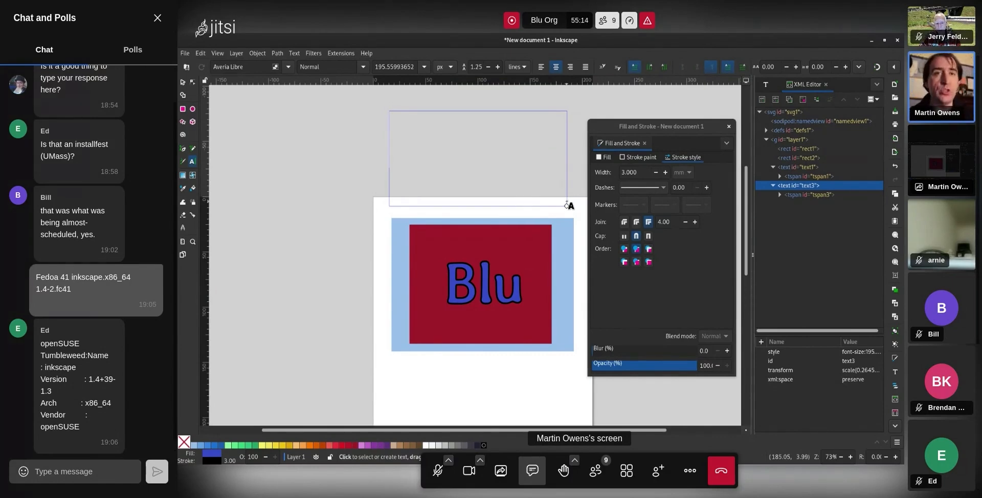
# Write 'Text' above the page, remove its trailing space, and move it to the right
pyautogui.click(365, 152)
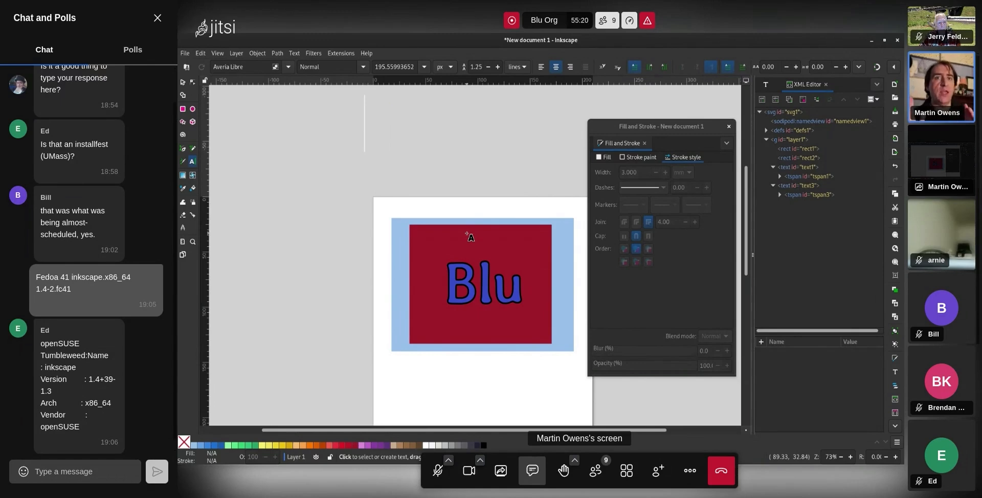
pyautogui.click(75, 472)
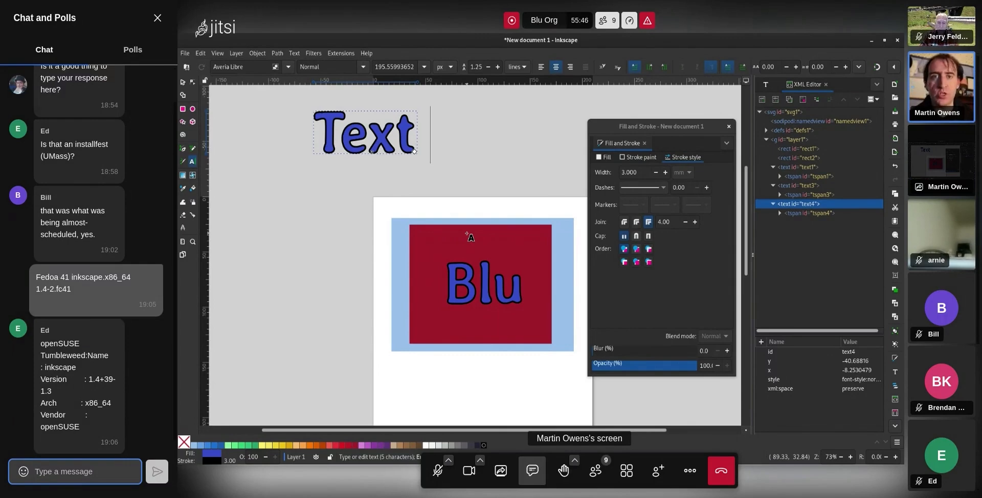
pyautogui.press('BackSpace')
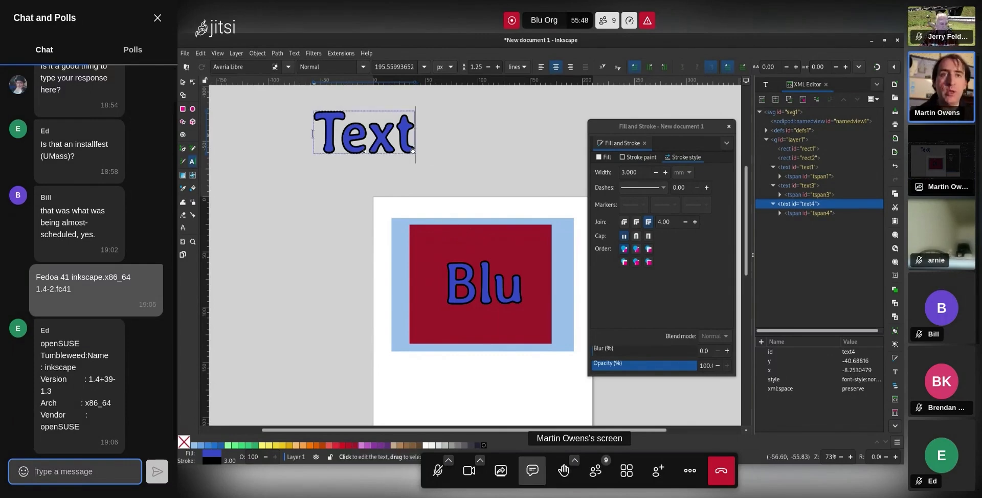
pyautogui.click(182, 82)
pyautogui.moveTo(321, 144); pyautogui.dragTo(448, 138)
# Add 'Multi' as a second line under 'Text' and move the object above the red rectangle
pyautogui.doubleClick(445, 139)
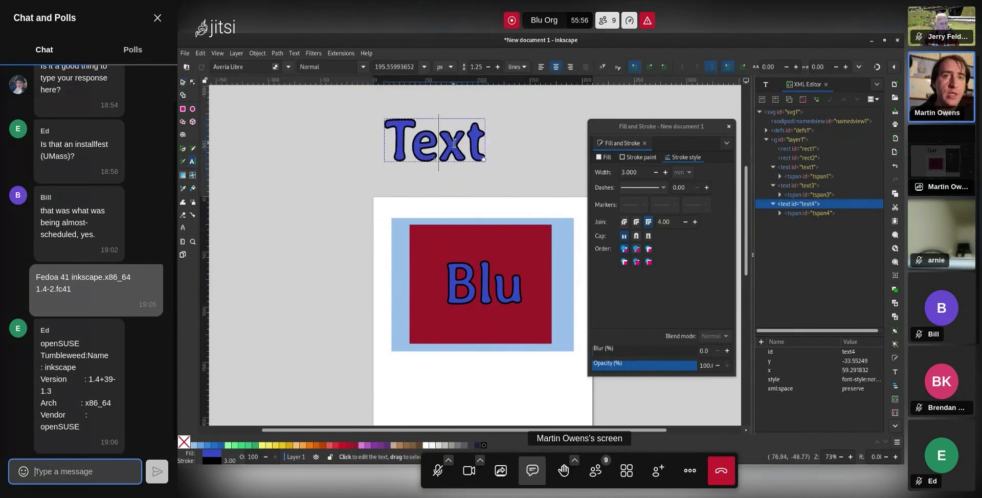
pyautogui.click(479, 145)
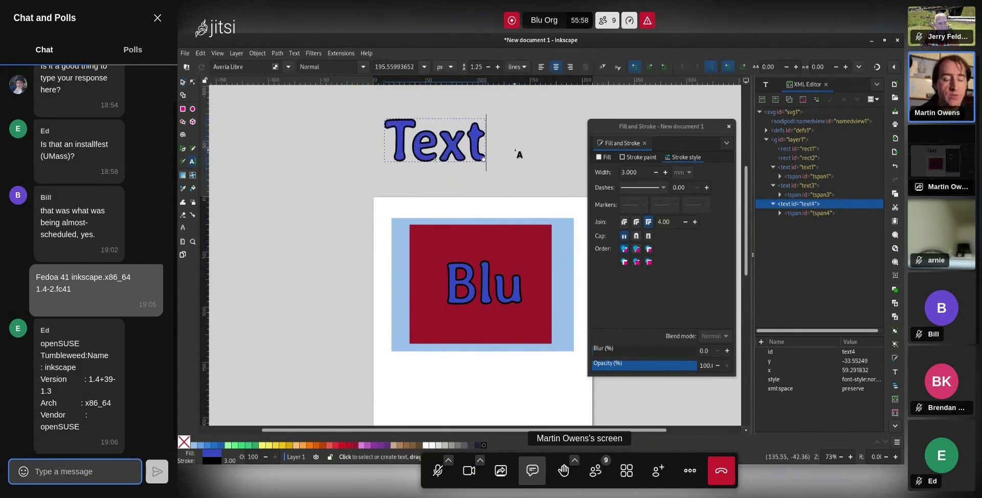
pyautogui.press('Return')
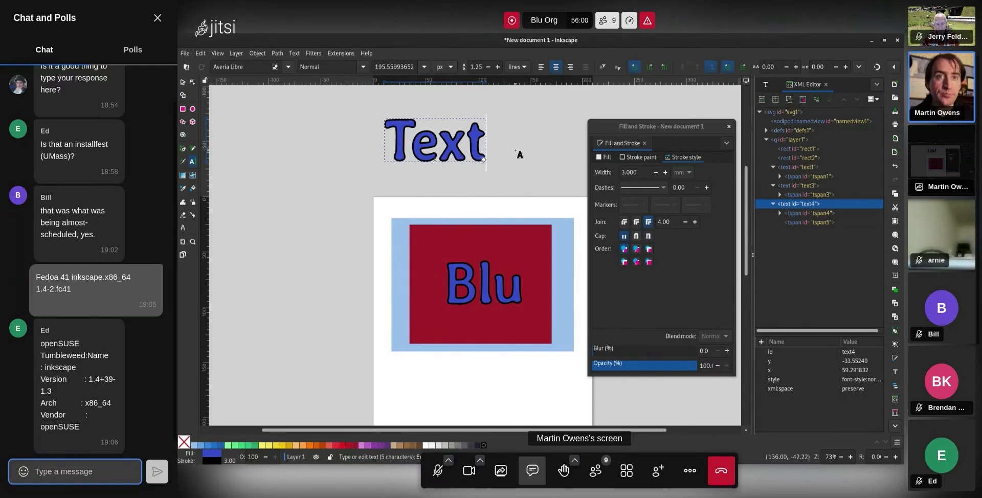
pyautogui.write('Multi')
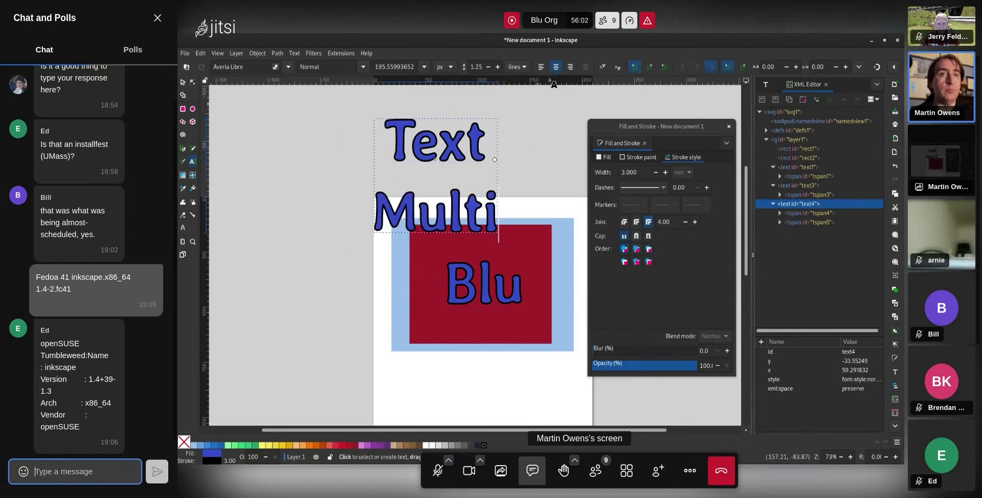
pyautogui.click(183, 82)
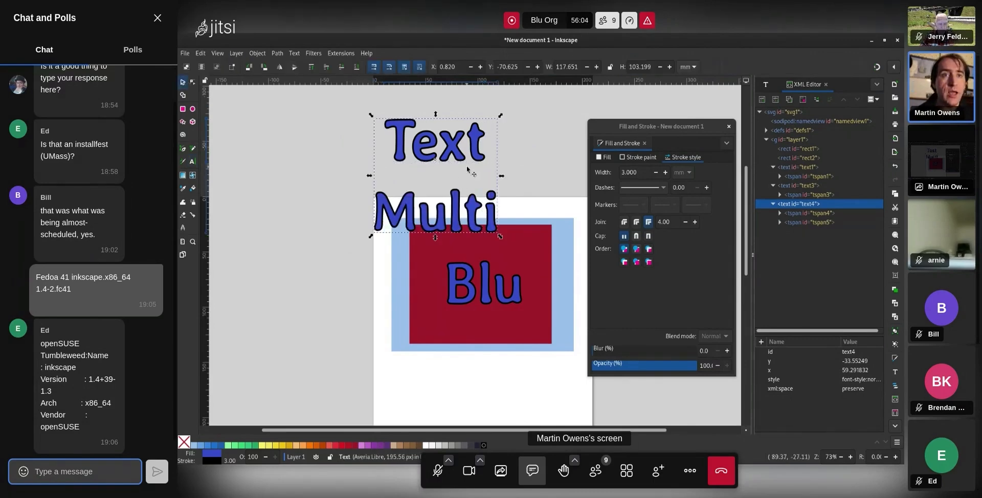
pyautogui.moveTo(466, 165); pyautogui.dragTo(516, 163)
# Select all the text and open the font family list
pyautogui.doubleClick(516, 148)
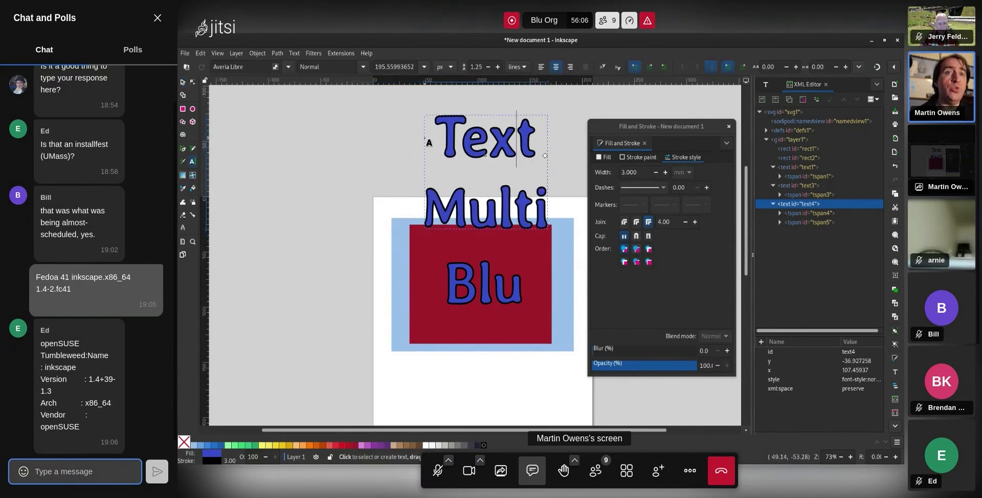
pyautogui.hotkey('ctrl', 'a')
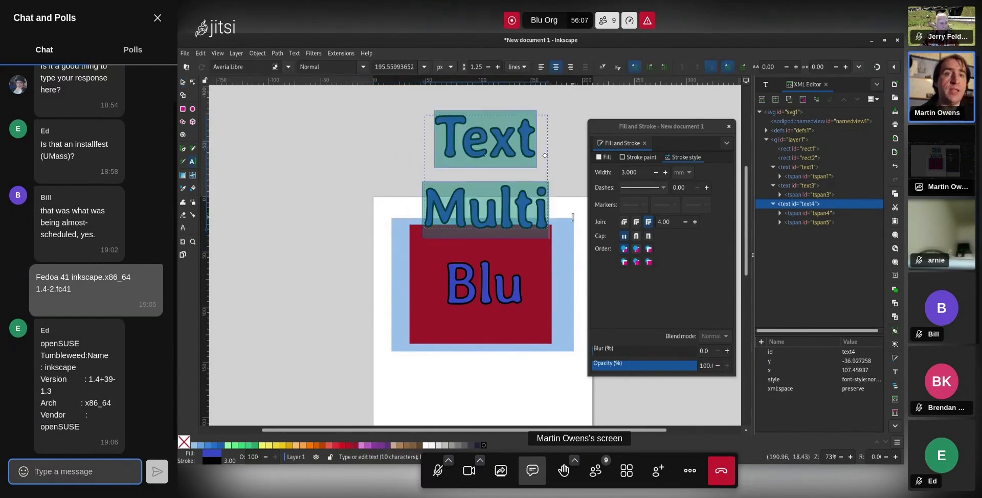
pyautogui.click(288, 67)
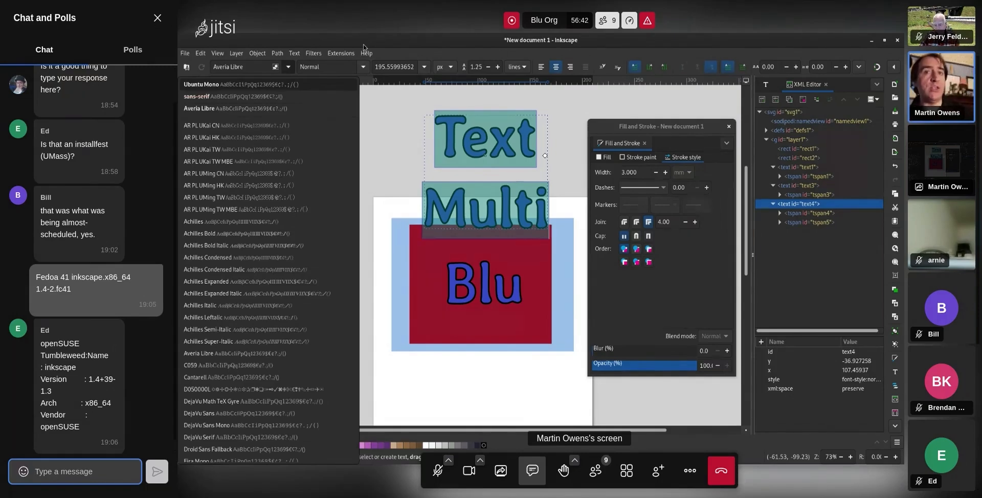
# Close the font list keeping Averia Libre, then select the Text / Multi object
pyautogui.click(392, 44)
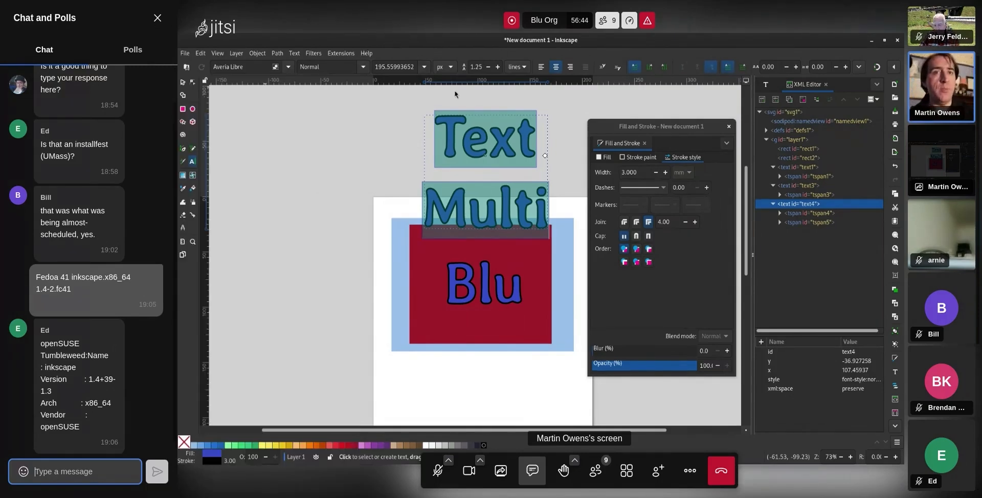
pyautogui.click(182, 82)
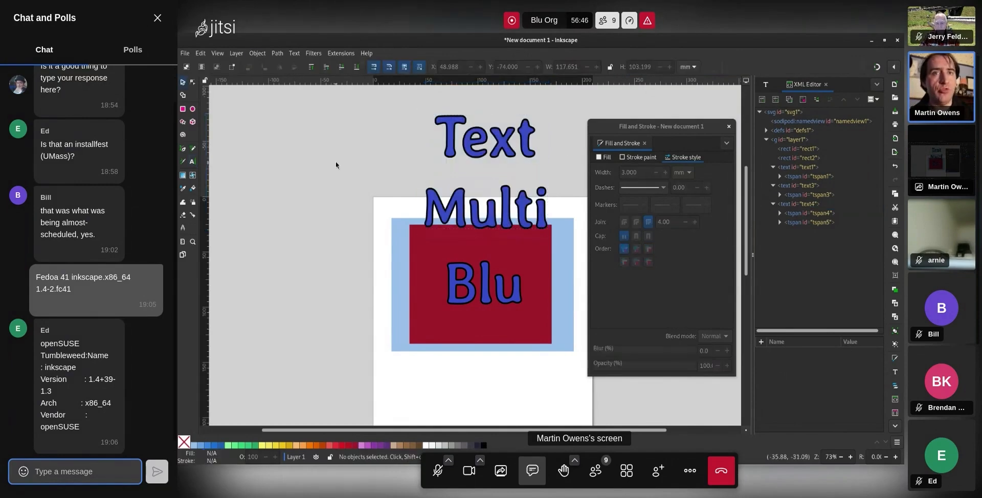
pyautogui.click(486, 155)
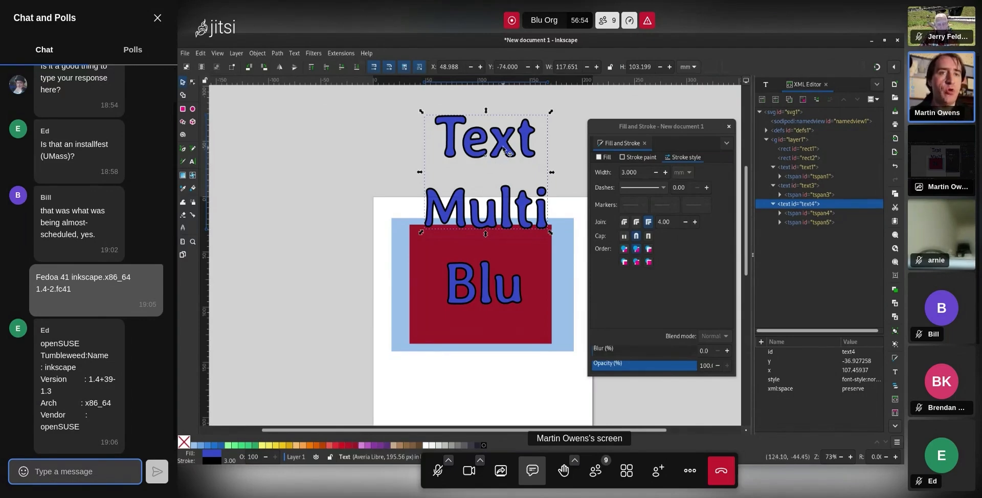
# Reposition the Text / Multi lettering and skew it sideways with the top skew handle
pyautogui.moveTo(508, 152)
pyautogui.mouseDown()
pyautogui.moveTo(454, 202)
pyautogui.moveTo(500, 161)
pyautogui.mouseUp()
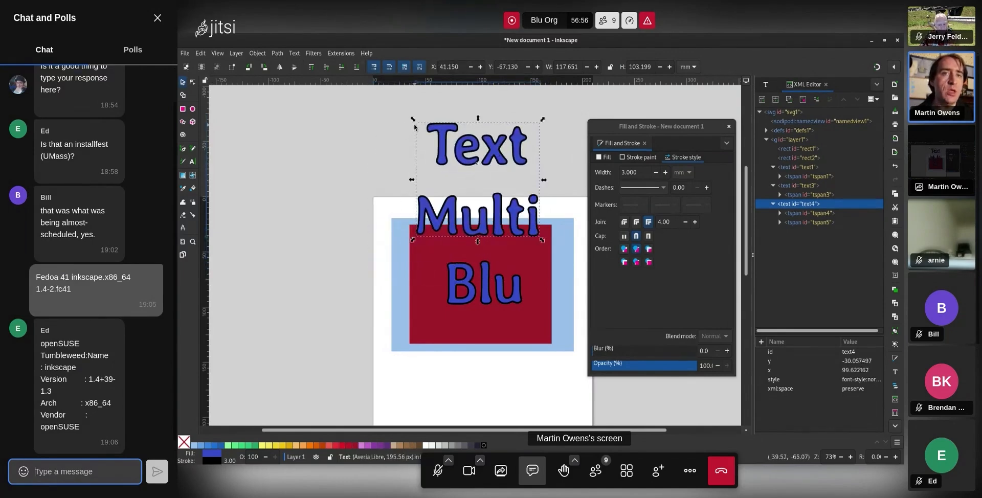
pyautogui.moveTo(404, 113)
pyautogui.mouseDown()
pyautogui.moveTo(425, 133)
pyautogui.moveTo(453, 98)
pyautogui.moveTo(412, 136)
pyautogui.moveTo(402, 118)
pyautogui.mouseUp()
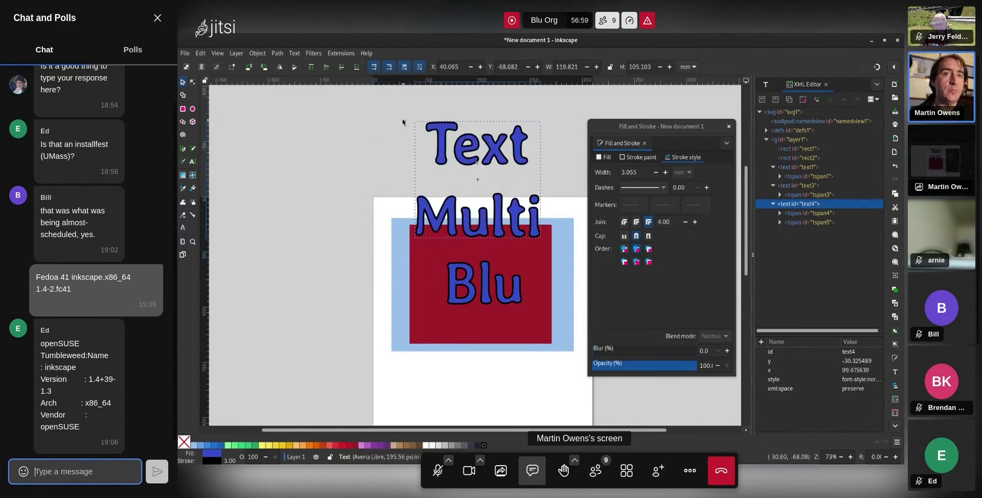
pyautogui.click(496, 147)
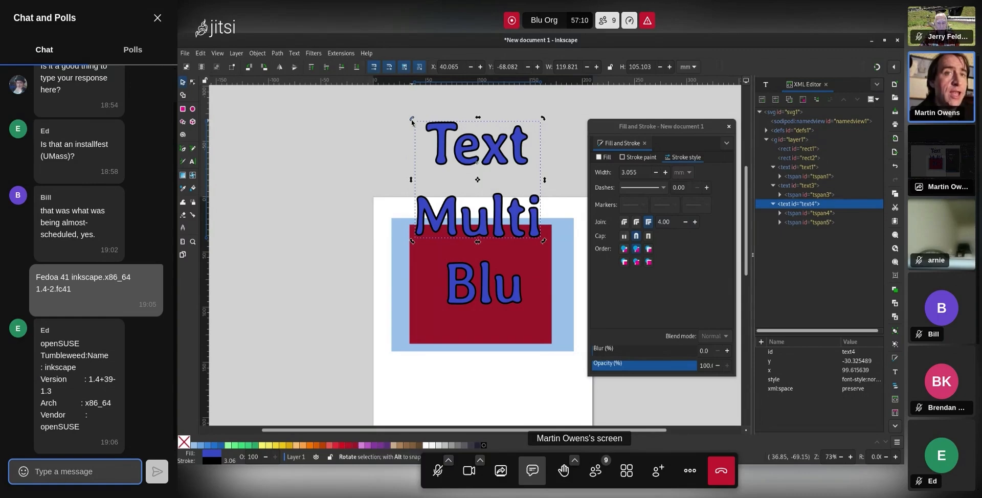
pyautogui.moveTo(412, 122)
pyautogui.mouseDown()
pyautogui.moveTo(392, 137)
pyautogui.moveTo(412, 122)
pyautogui.mouseUp()
pyautogui.moveTo(476, 121); pyautogui.dragTo(496, 118)
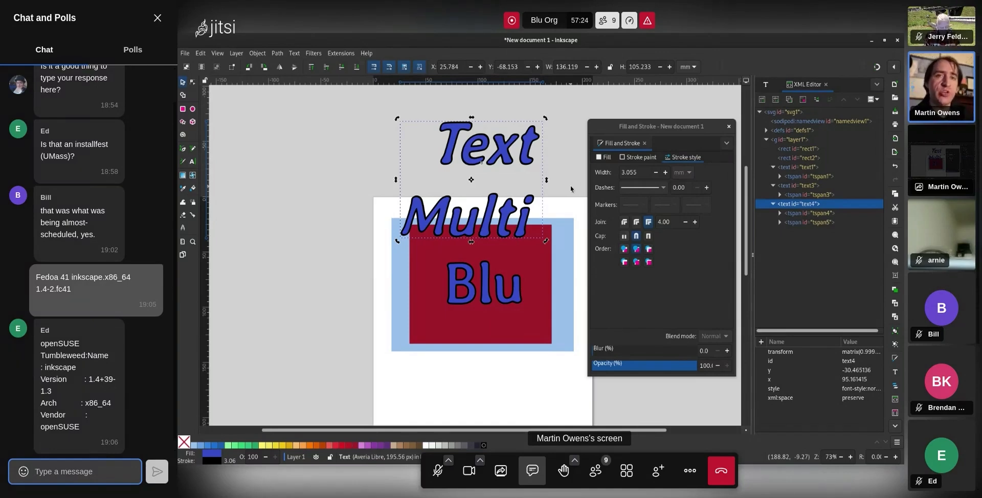
# Slant the lettering further, then move it up and left partly off the page
pyautogui.moveTo(504, 156); pyautogui.dragTo(413, 160)
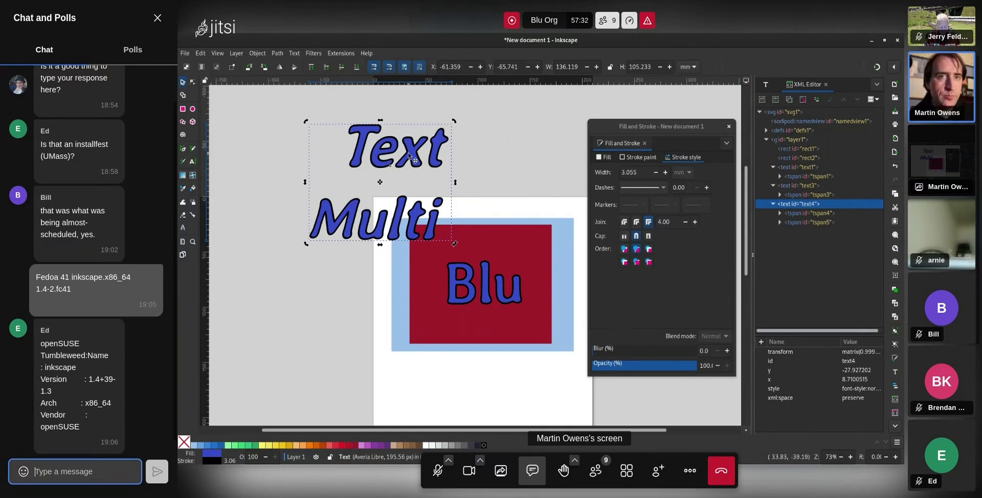
pyautogui.moveTo(412, 155); pyautogui.dragTo(517, 153)
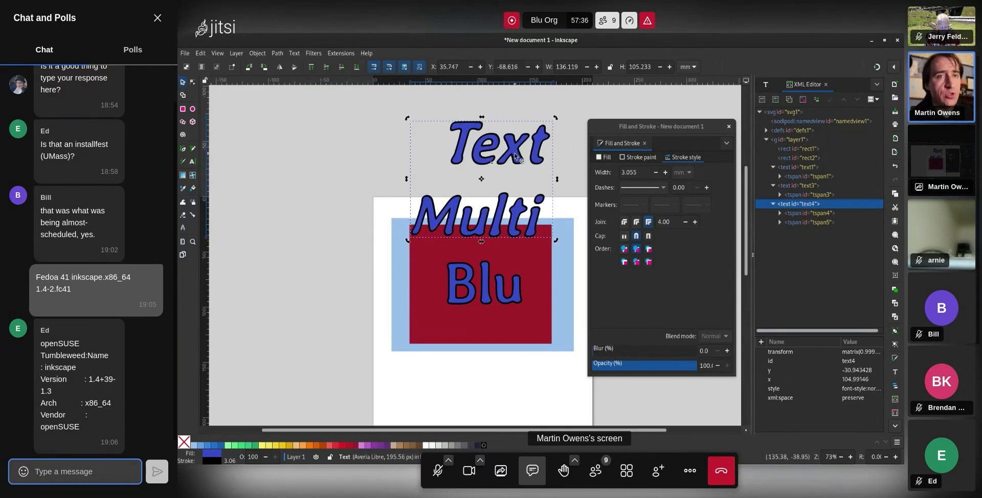
pyautogui.moveTo(481, 117); pyautogui.dragTo(492, 122)
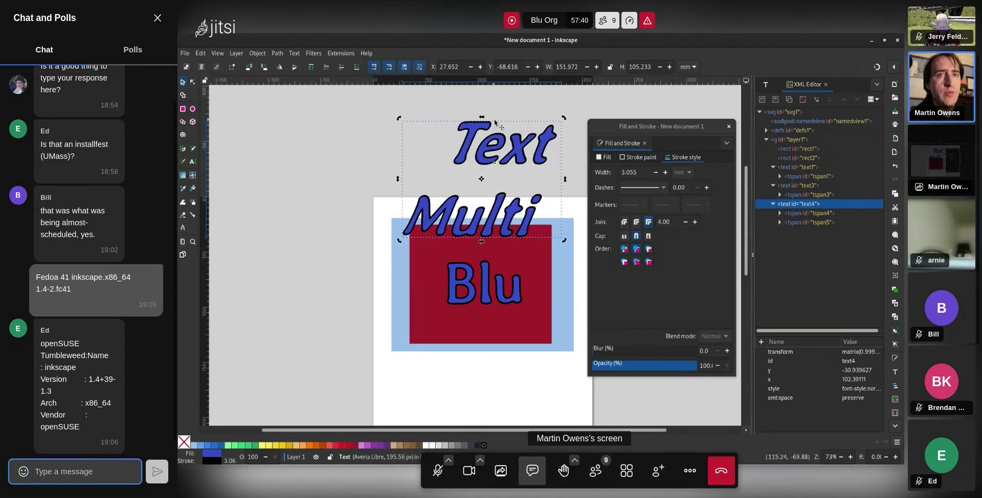
pyautogui.click(526, 109)
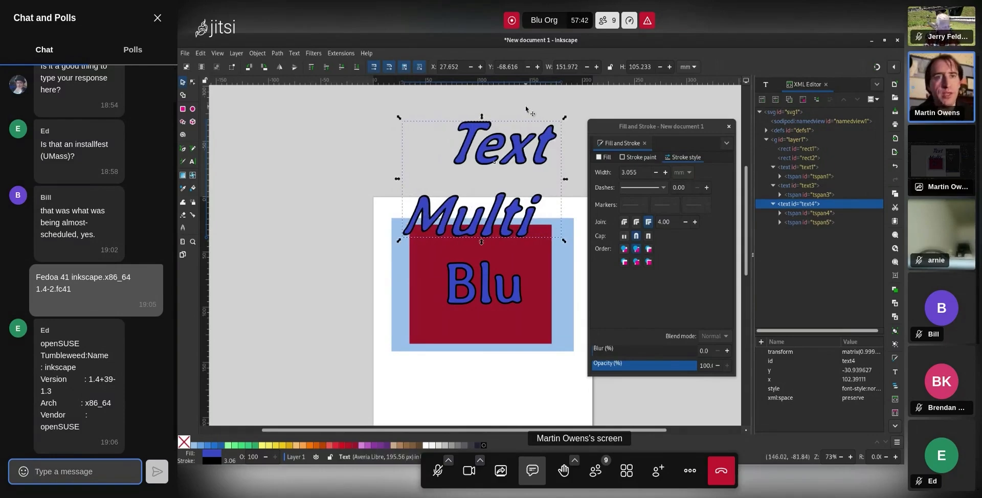
pyautogui.moveTo(525, 149); pyautogui.dragTo(326, 237)
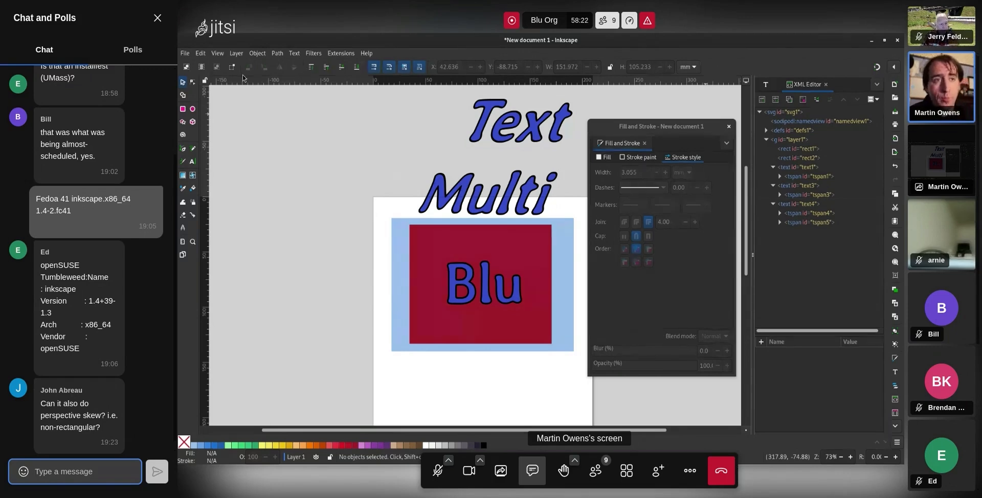
# Show the root svg1 node's attributes in the XML Editor, then bring up the File menu
pyautogui.click(786, 113)
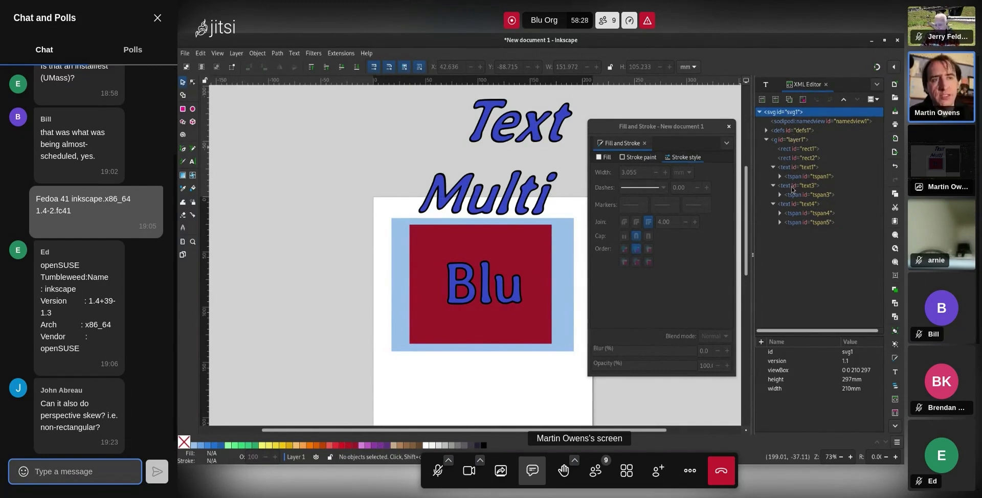
pyautogui.click(180, 55)
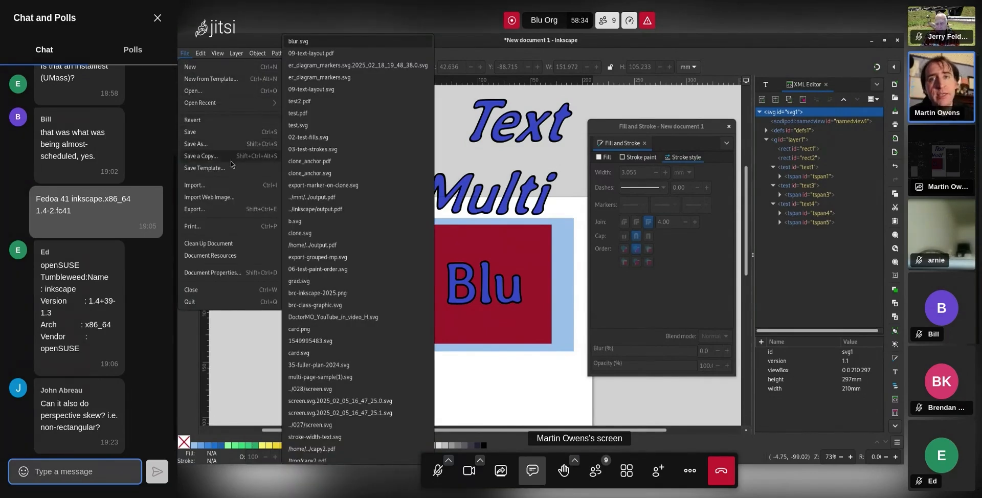
# Open the Export dialog for the page at 794 × 1123 px, 96 DPI, and move it into view
pyautogui.click(208, 210)
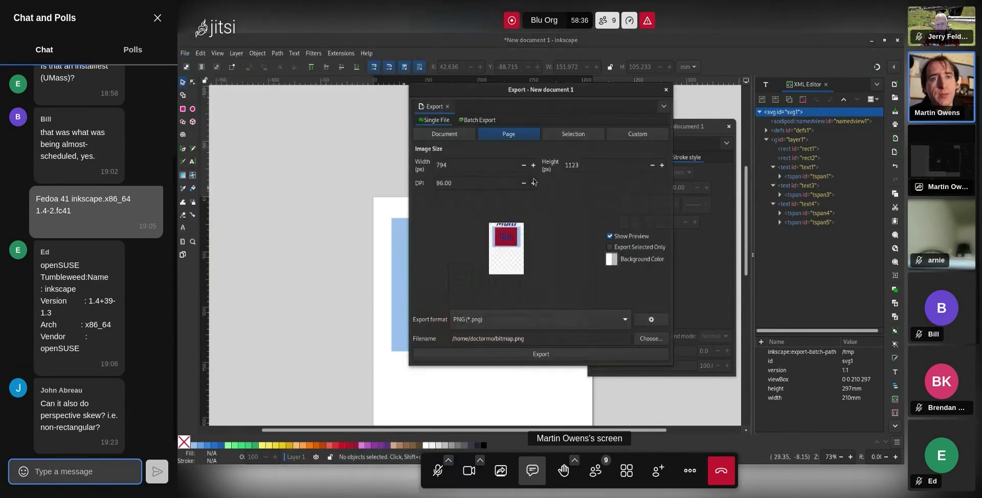
pyautogui.moveTo(513, 96); pyautogui.dragTo(464, 106)
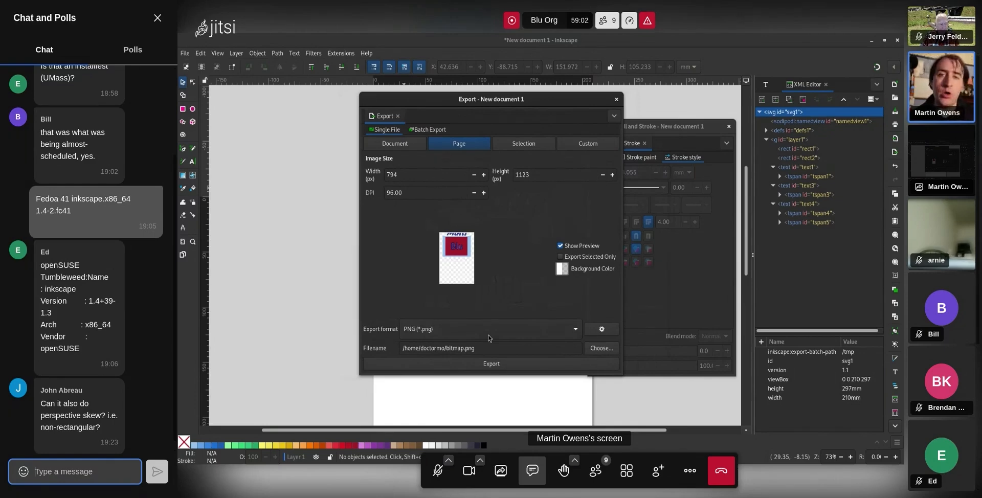
pyautogui.click(503, 333)
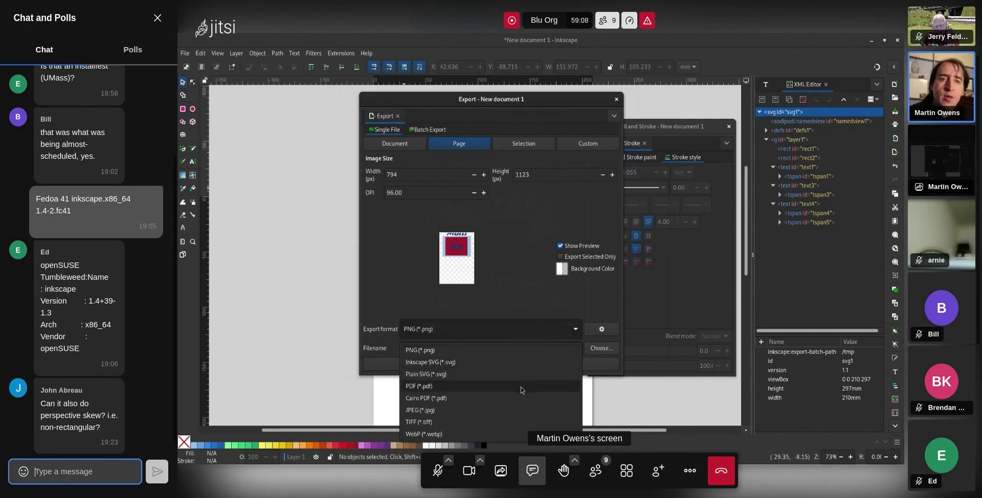
# Pick PDF (*.pdf) as the export format, then switch it to JPEG (*.jpg)
pyautogui.click(521, 388)
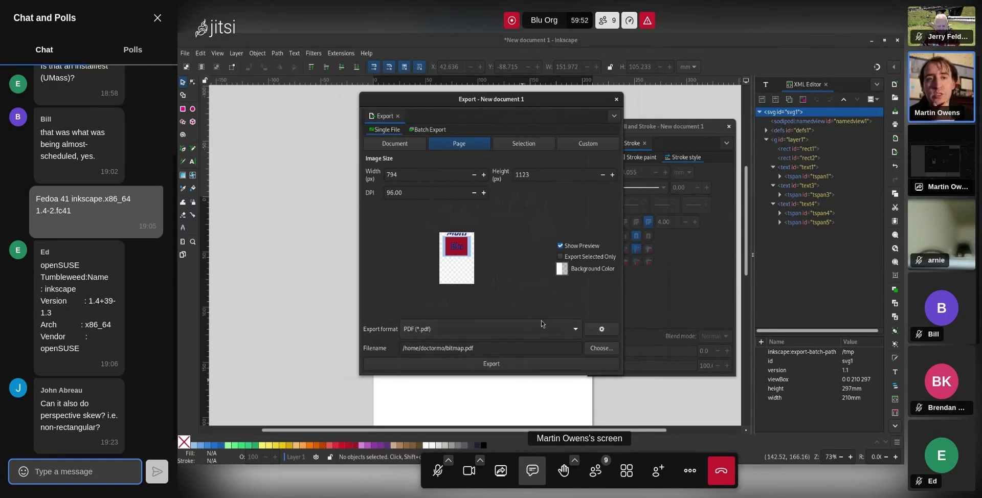
pyautogui.click(544, 329)
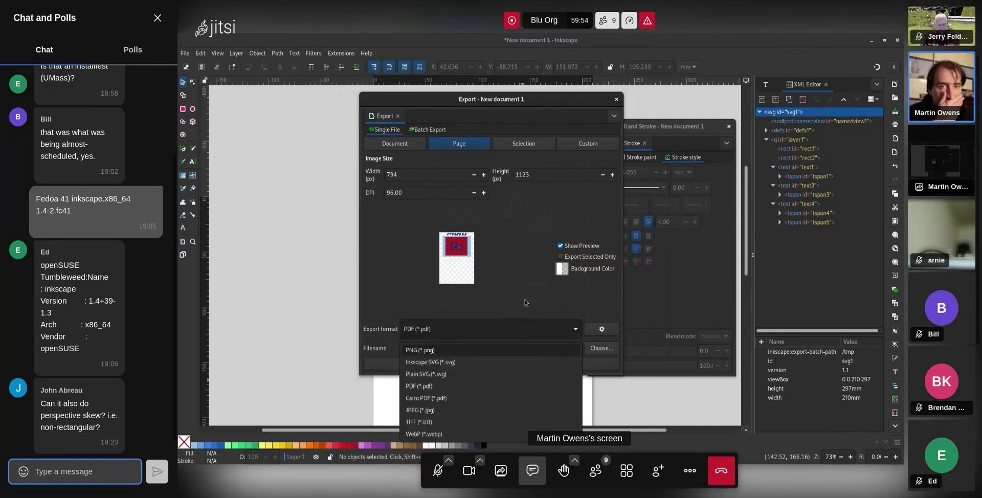
pyautogui.click(517, 413)
# Keep JPEG (*.jpg) as the export format so the output file is bitmap.jpg
pyautogui.click(511, 331)
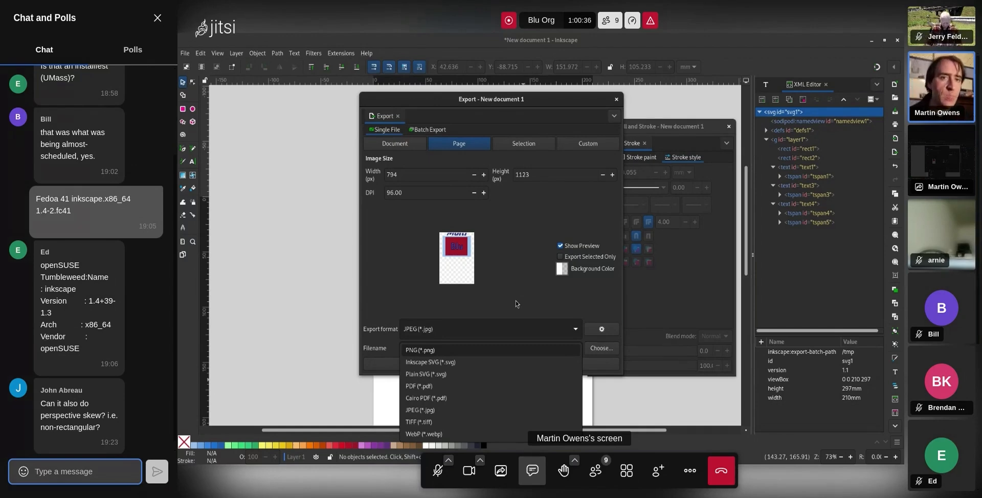
pyautogui.click(513, 329)
pyautogui.click(512, 329)
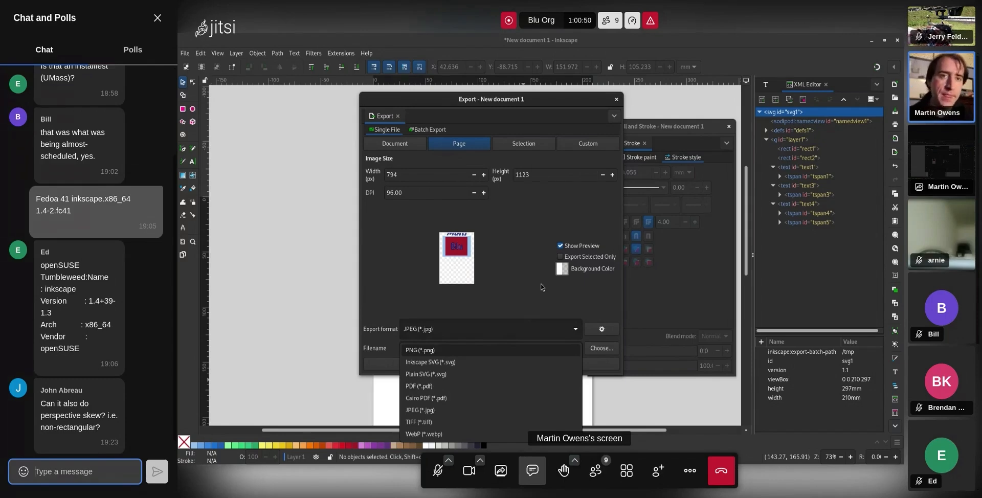
pyautogui.click(542, 287)
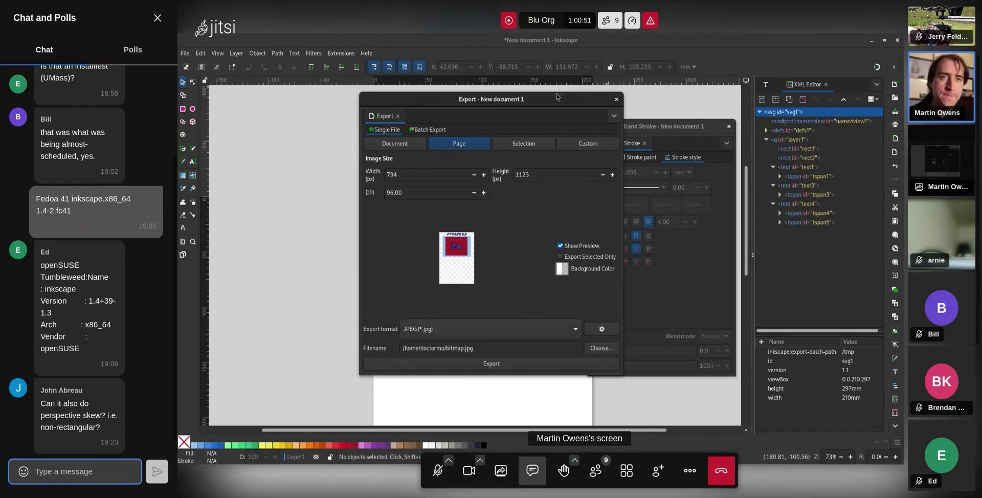
# Add a blank second page with the Pages tool and set export to Page, targeting Page 2.jpg
pyautogui.click(421, 144)
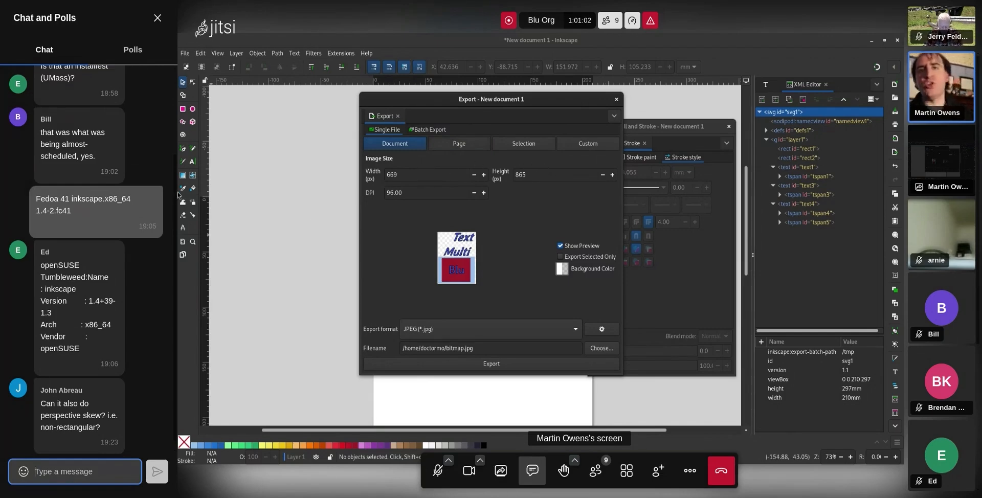
pyautogui.click(183, 254)
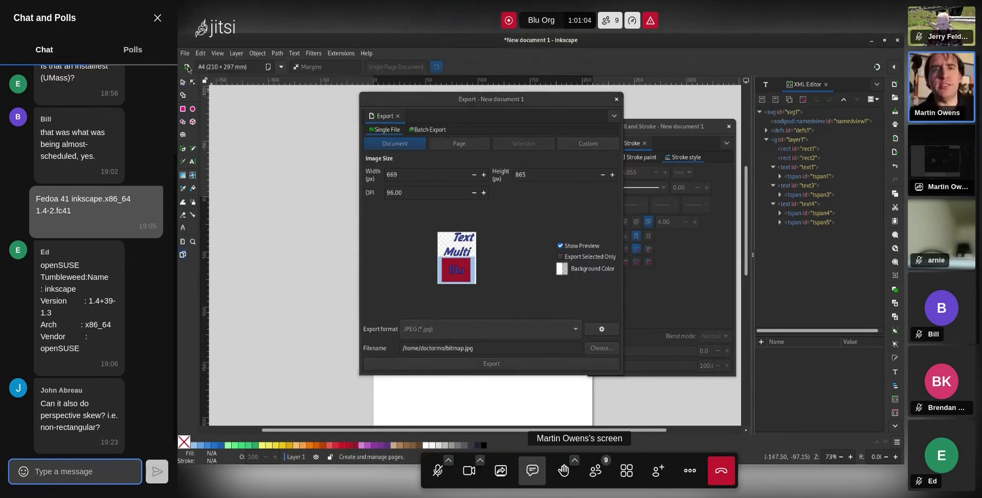
pyautogui.click(187, 67)
pyautogui.click(453, 145)
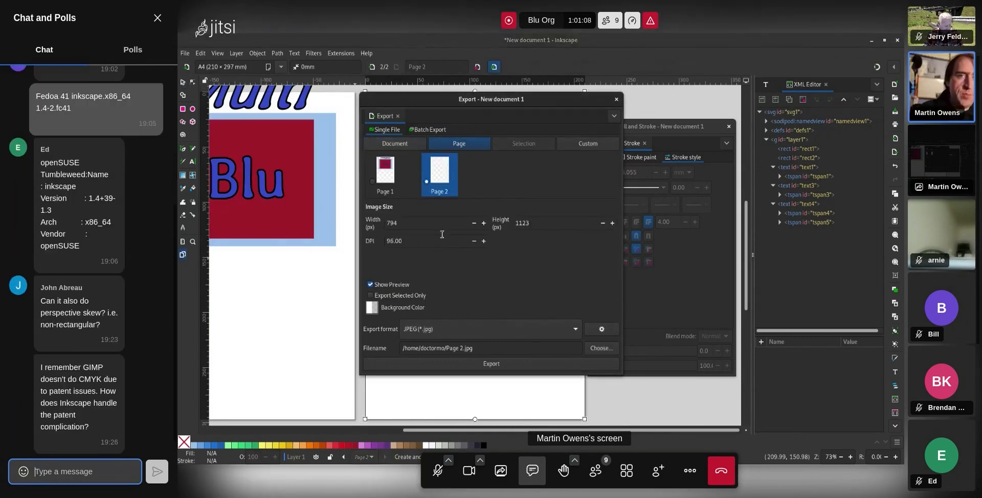
pyautogui.click(498, 338)
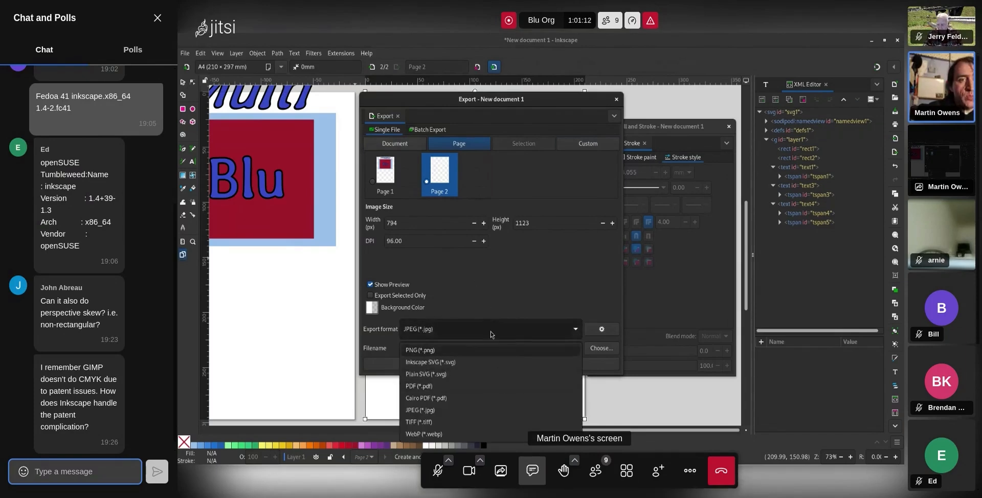
pyautogui.click(495, 350)
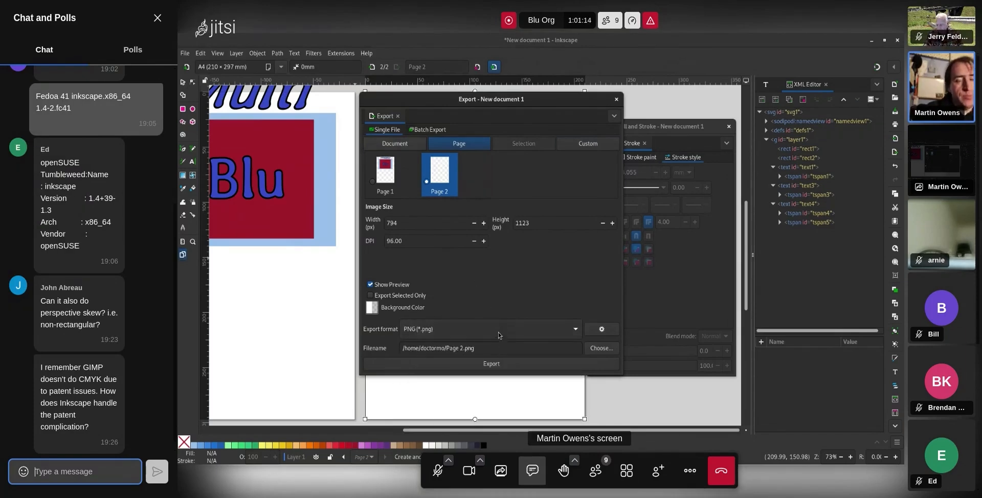
pyautogui.click(498, 334)
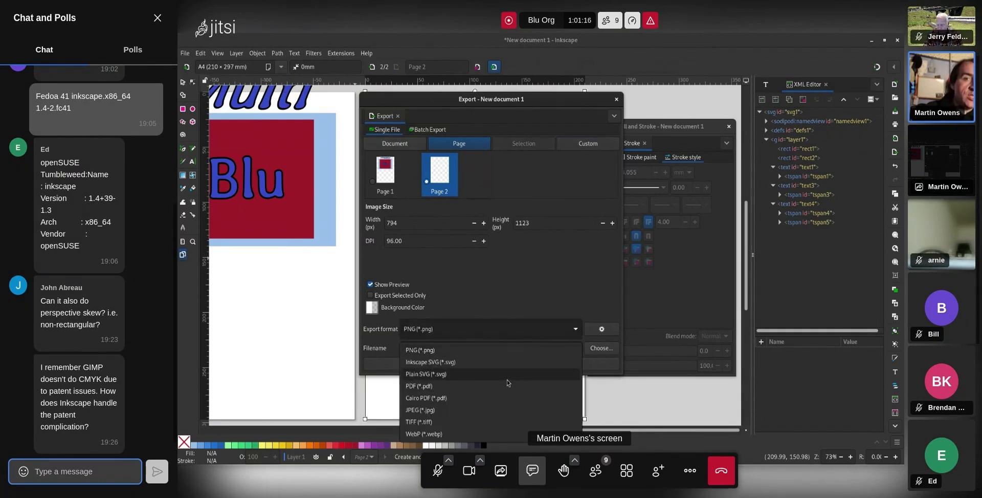
pyautogui.click(506, 386)
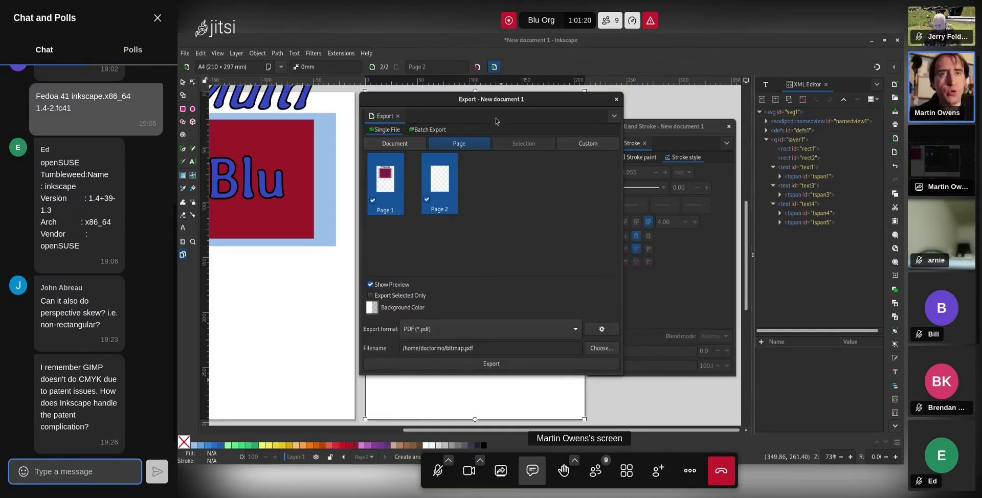
pyautogui.moveTo(495, 121); pyautogui.dragTo(617, 128)
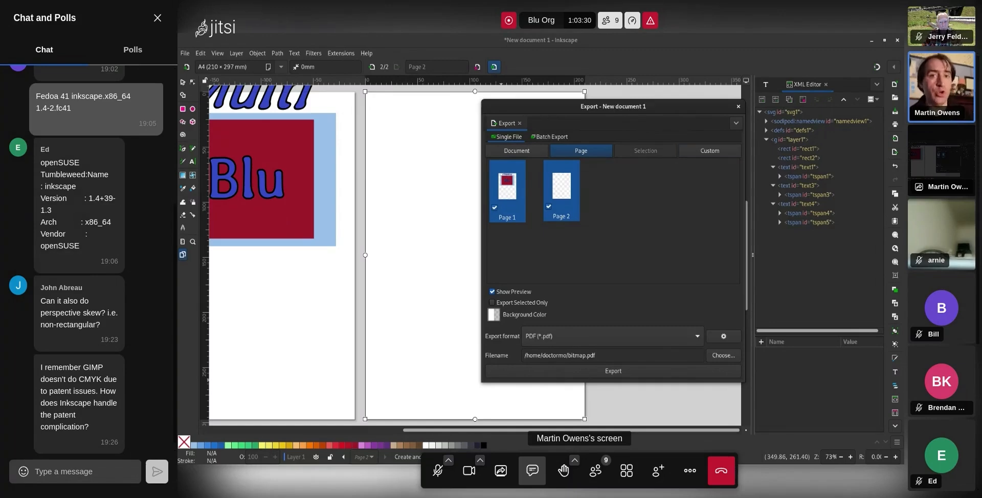
pyautogui.click(75, 472)
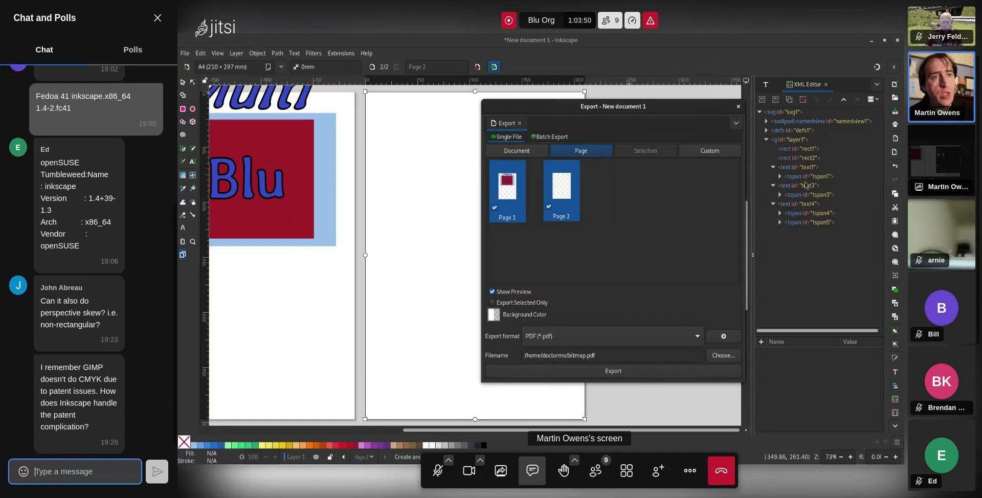
# Open rect1's style (fill #99c1f1, stroke none, stroke-width 2.92654) for editing and select the fill's hash sign
pyautogui.click(800, 149)
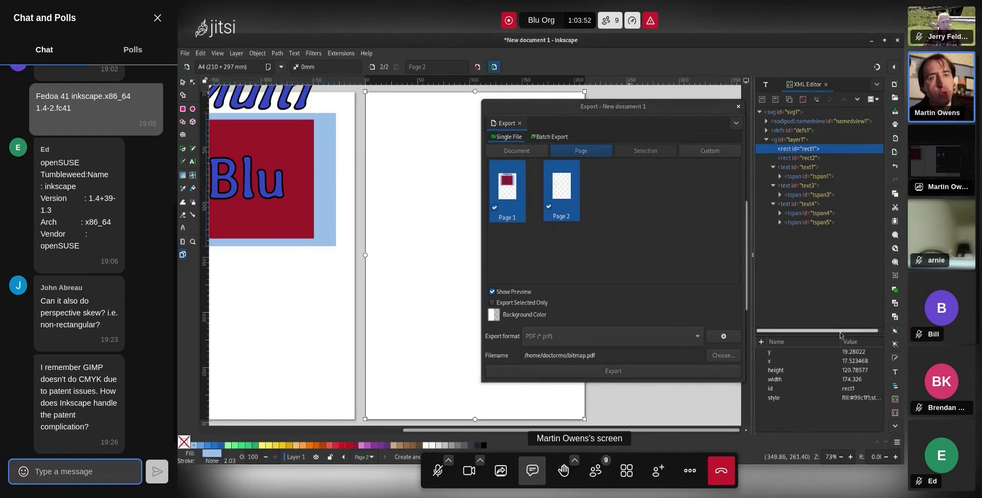
pyautogui.click(854, 399)
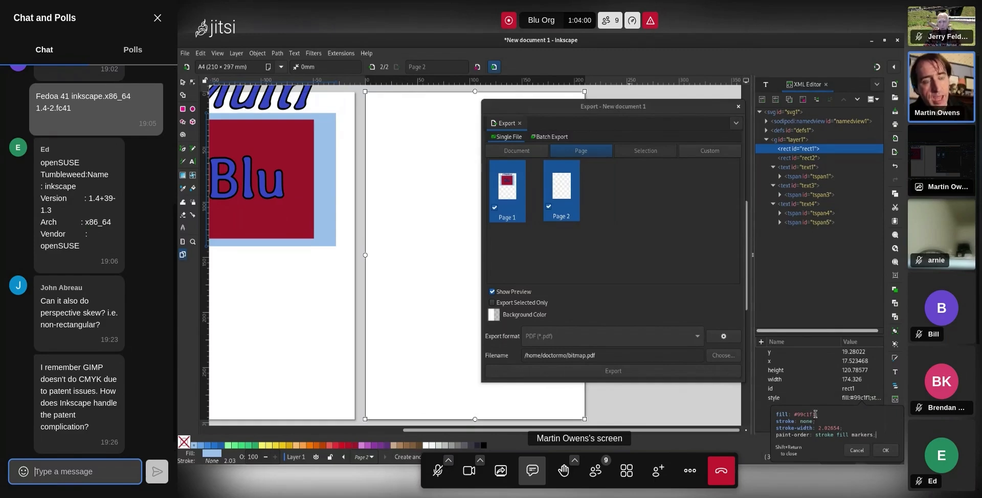
pyautogui.moveTo(794, 417); pyautogui.dragTo(797, 417)
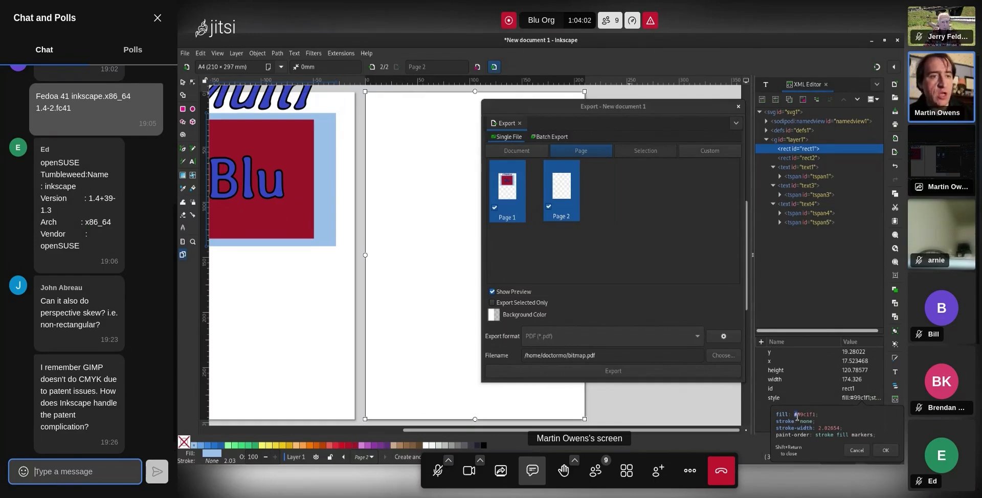
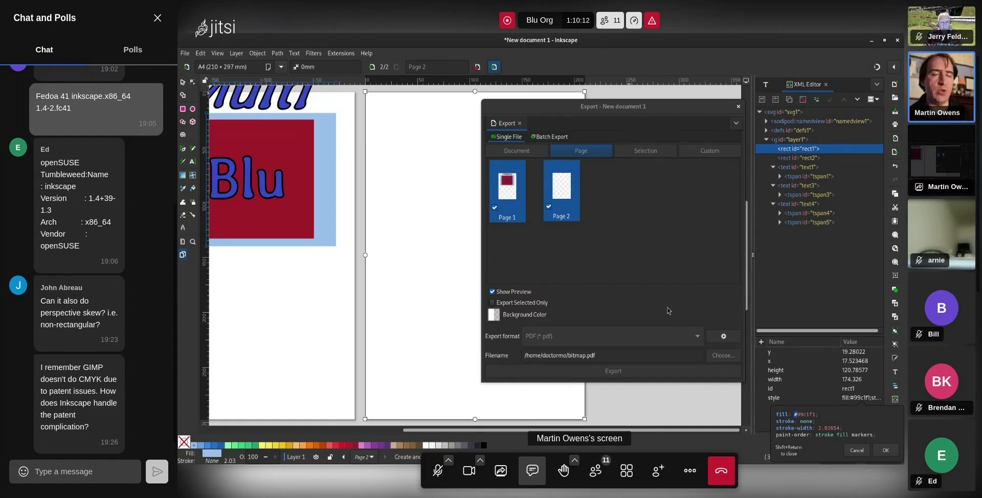
# Close the rectangle's style value editor so the Page 1/Page 2 PDF export settings show
pyautogui.click(75, 472)
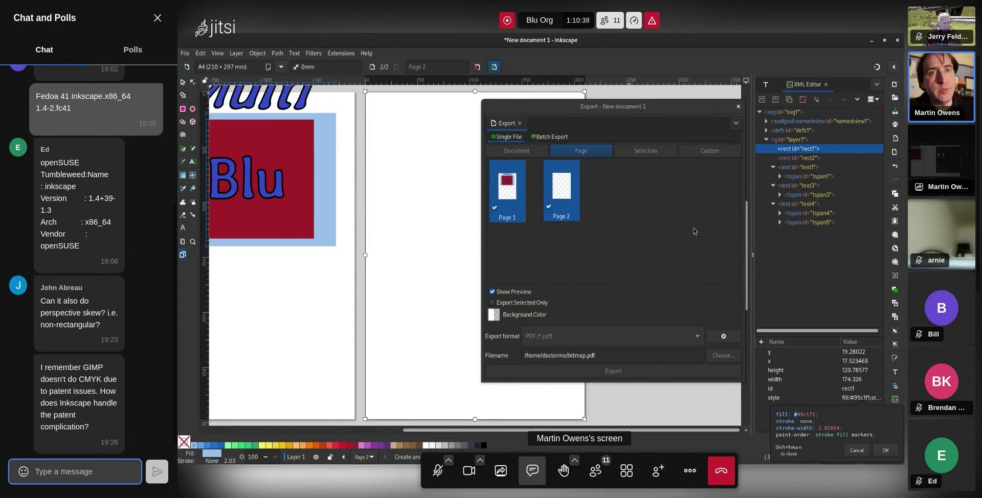
pyautogui.click(750, 95)
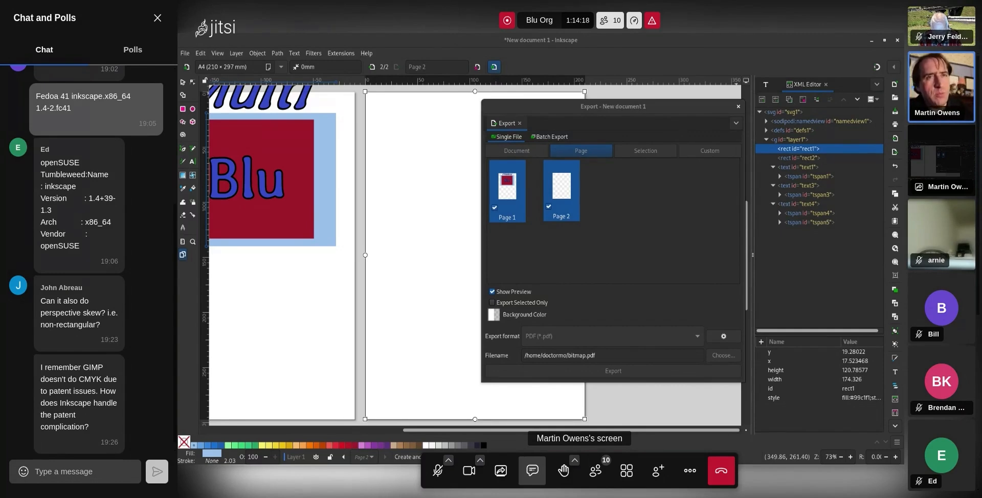
pyautogui.moveTo(664, 110); pyautogui.dragTo(656, 102)
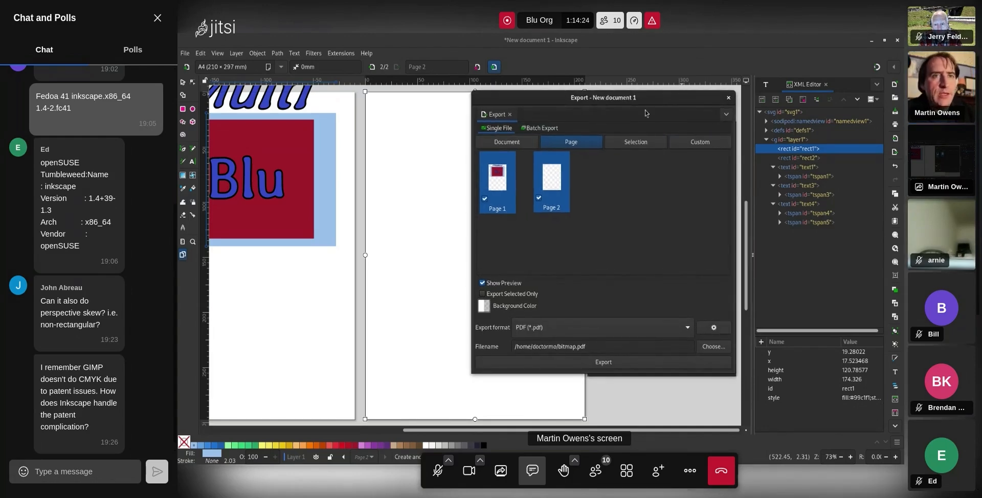
pyautogui.moveTo(693, 103); pyautogui.dragTo(695, 100)
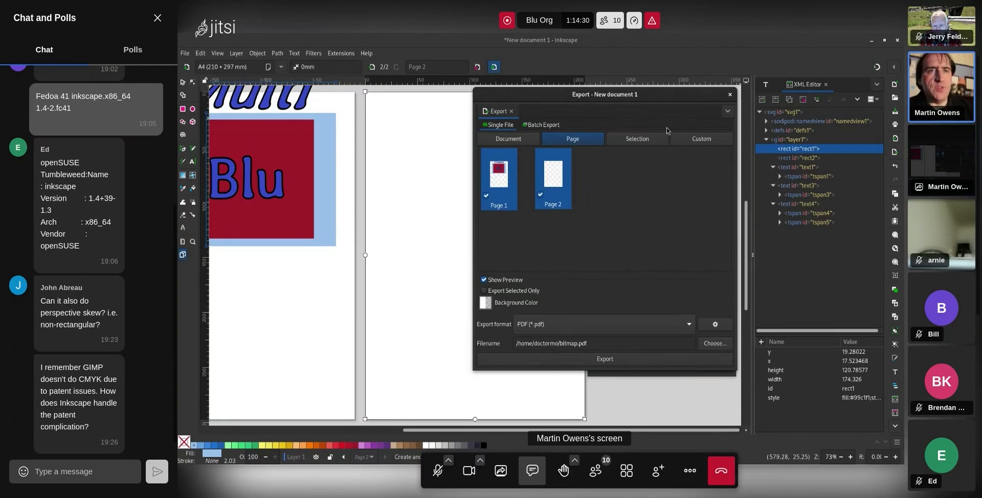
pyautogui.click(75, 471)
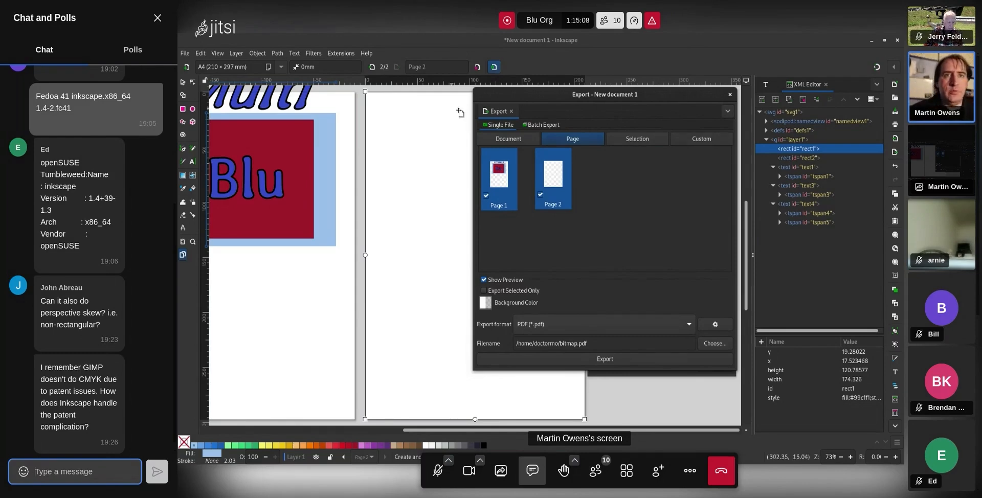
pyautogui.moveTo(585, 100)
pyautogui.mouseDown()
pyautogui.moveTo(466, 132)
pyautogui.moveTo(397, 138)
pyautogui.mouseUp()
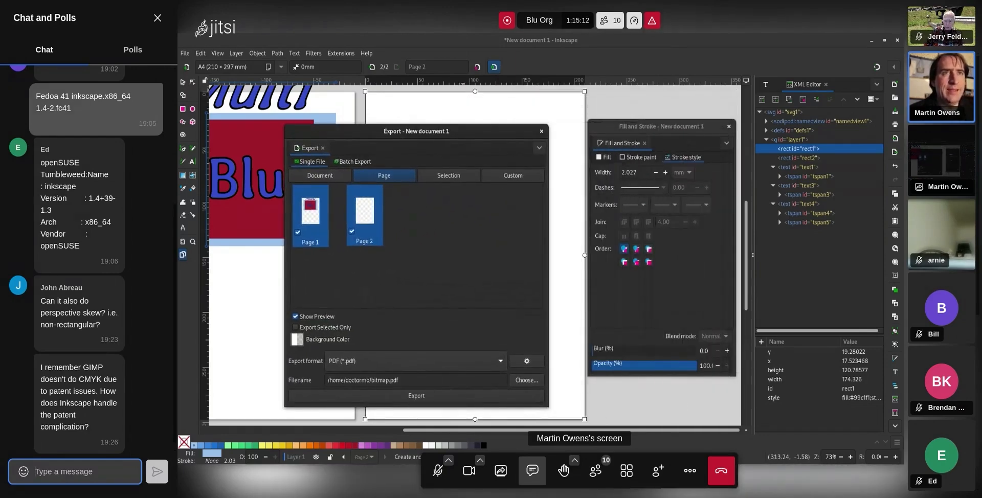
pyautogui.moveTo(490, 125); pyautogui.dragTo(661, 115)
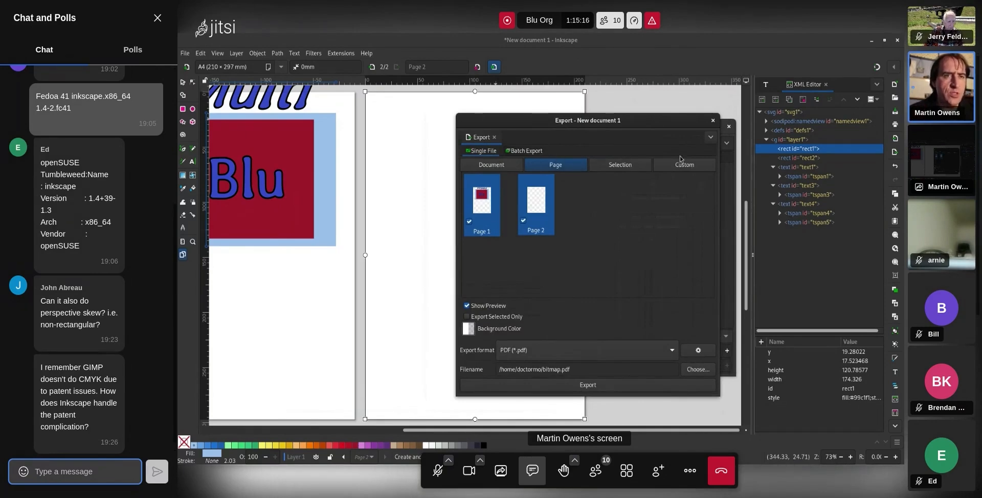
# Set batch export to Selection, select all objects, and export only #rect1, #rect2, #text1, #text4 as PNG
pyautogui.click(530, 153)
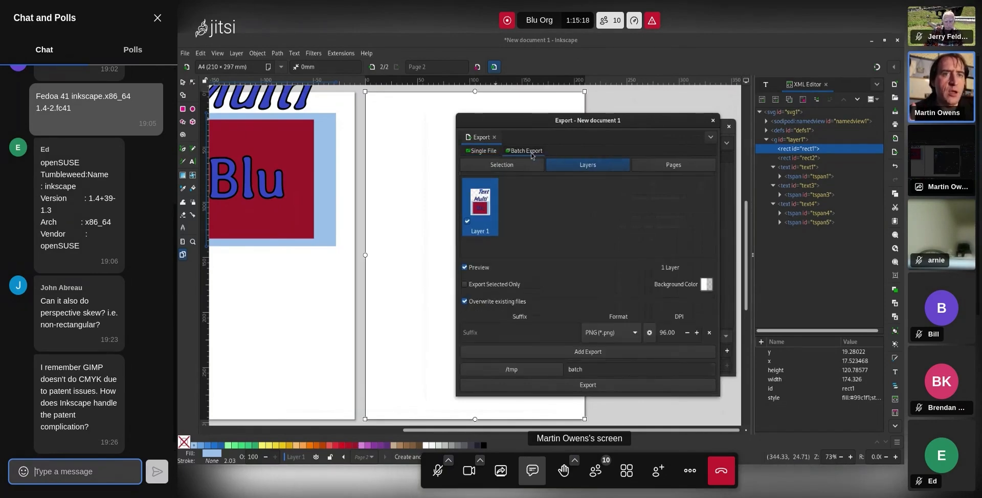
pyautogui.click(652, 172)
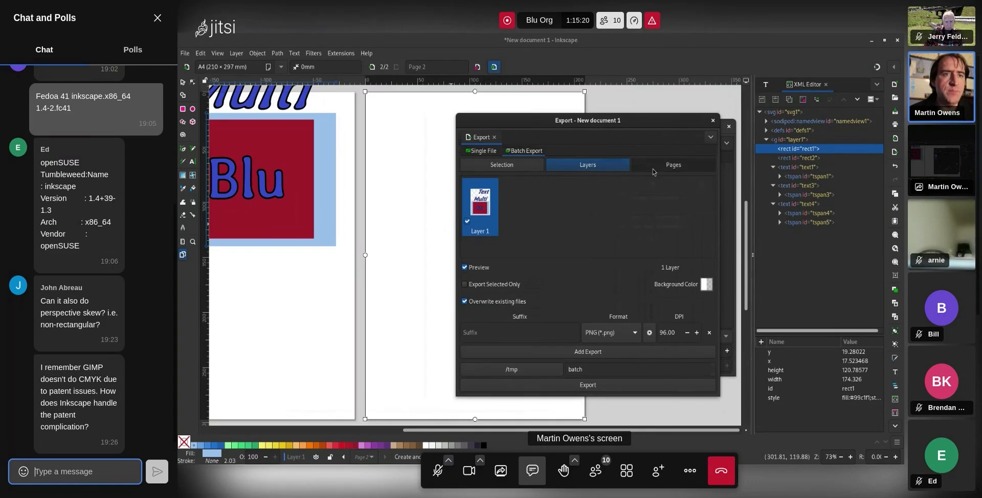
pyautogui.click(501, 165)
pyautogui.click(418, 228)
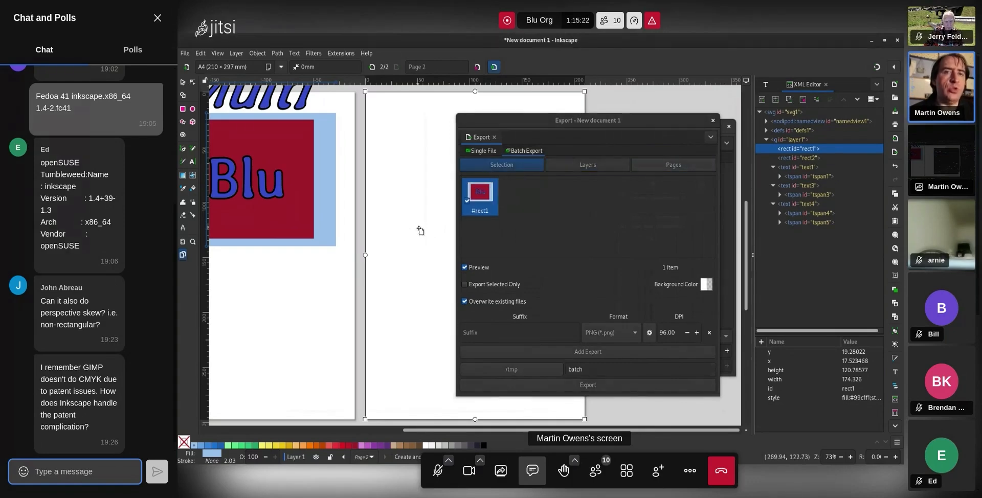
pyautogui.hotkey('ctrl', 'a')
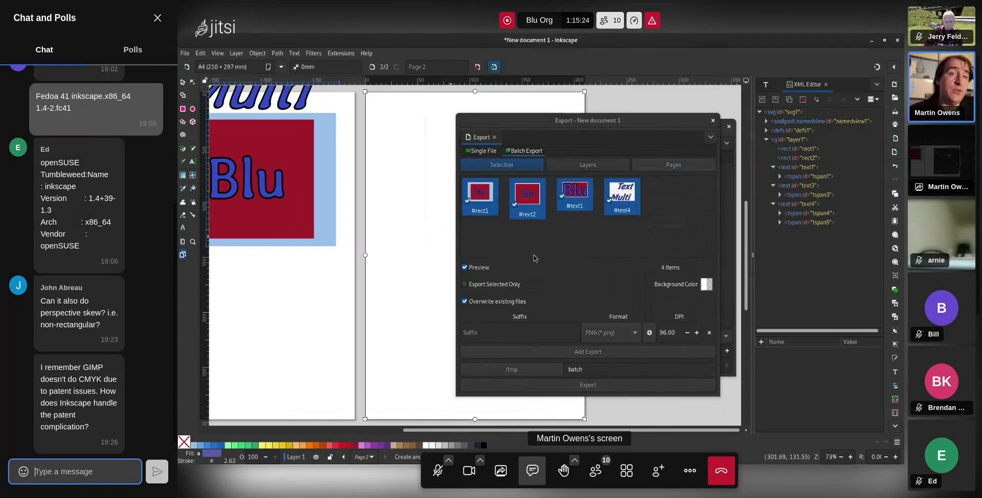
pyautogui.click(499, 288)
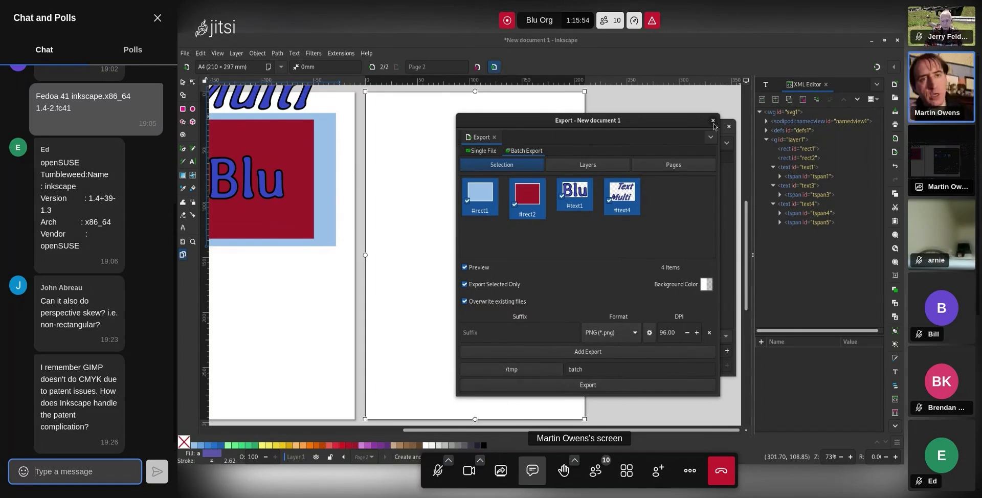
# Set the batch format to Inkscape SVG, return to Single File, and close the Export dialog
pyautogui.click(586, 338)
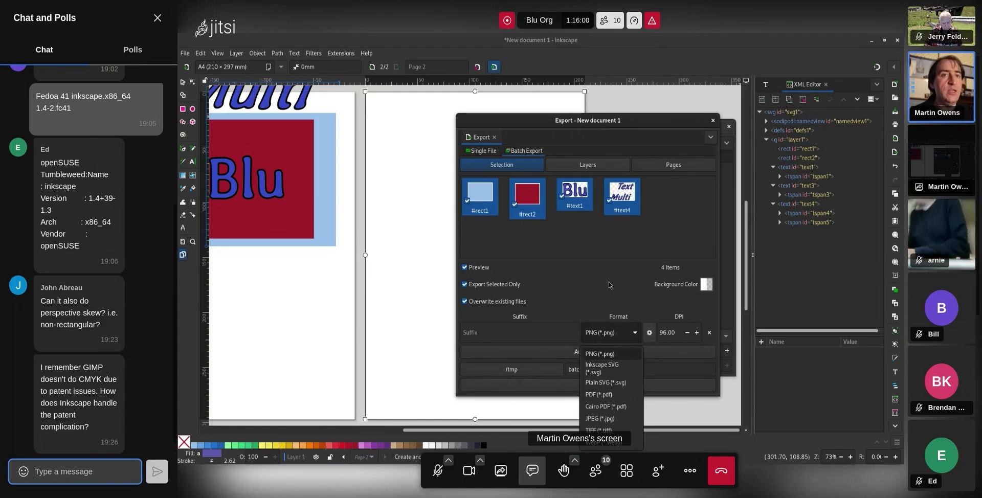
pyautogui.click(615, 331)
pyautogui.click(615, 333)
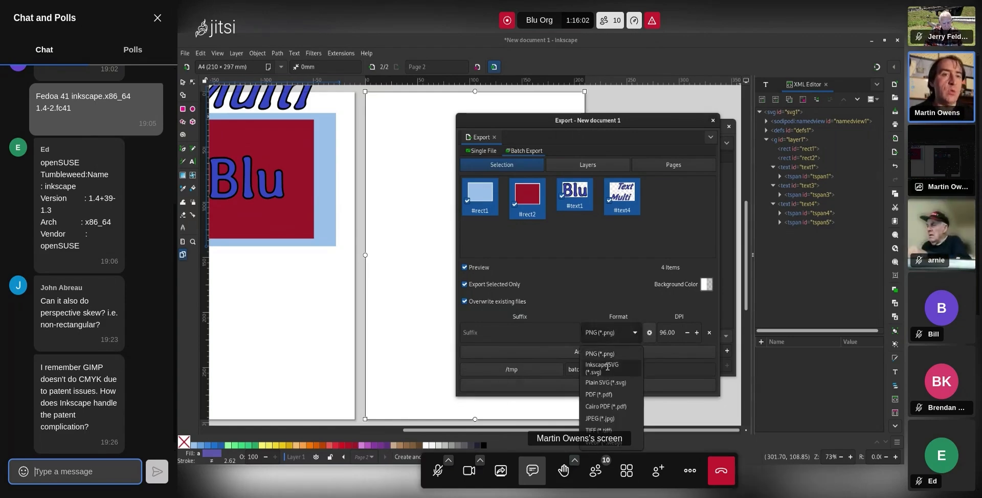
pyautogui.click(608, 367)
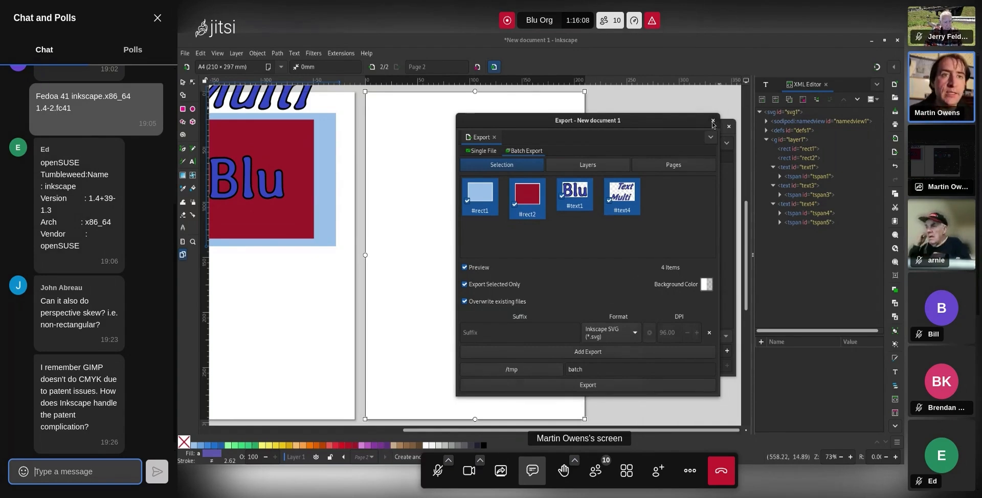
pyautogui.click(478, 153)
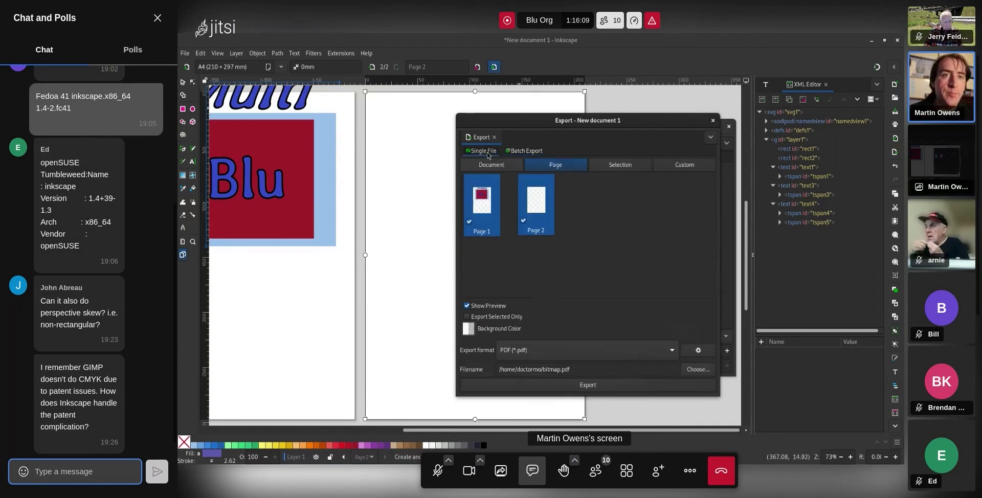
pyautogui.click(713, 122)
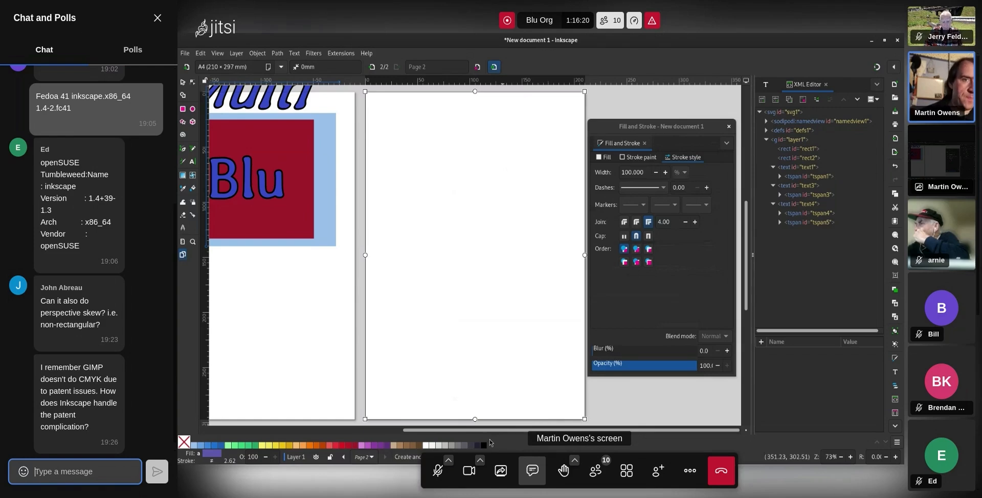
# Bring the skewed 'Text'/'Multi' lettering into view and select it
pyautogui.hscroll(-5, 409, 413)
pyautogui.scroll(5, 458, 332)
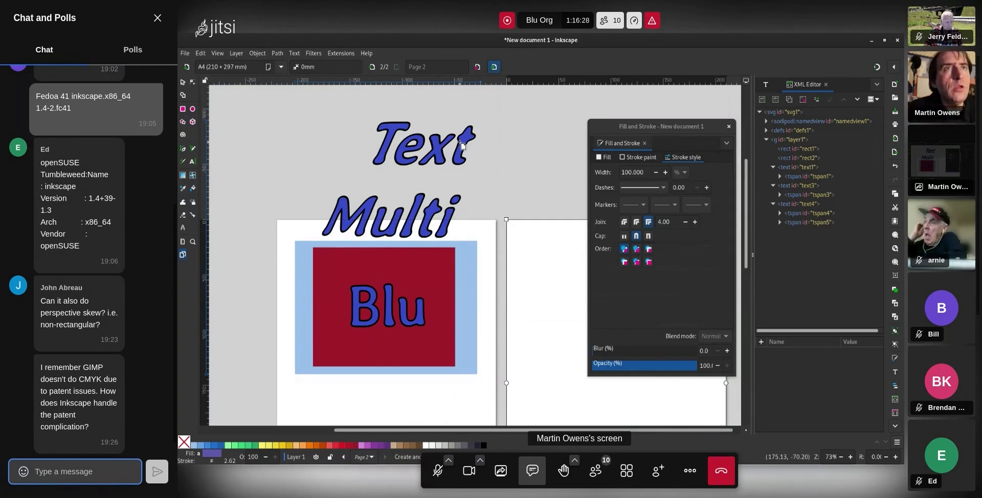
pyautogui.click(193, 83)
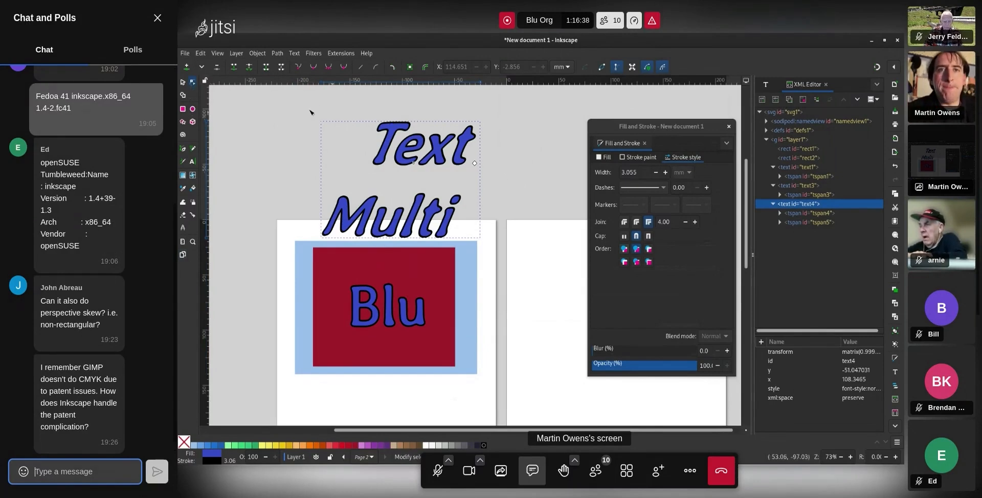
# Drag the top skew handle to set the 'Text Multi' lettering upright again
pyautogui.click(183, 82)
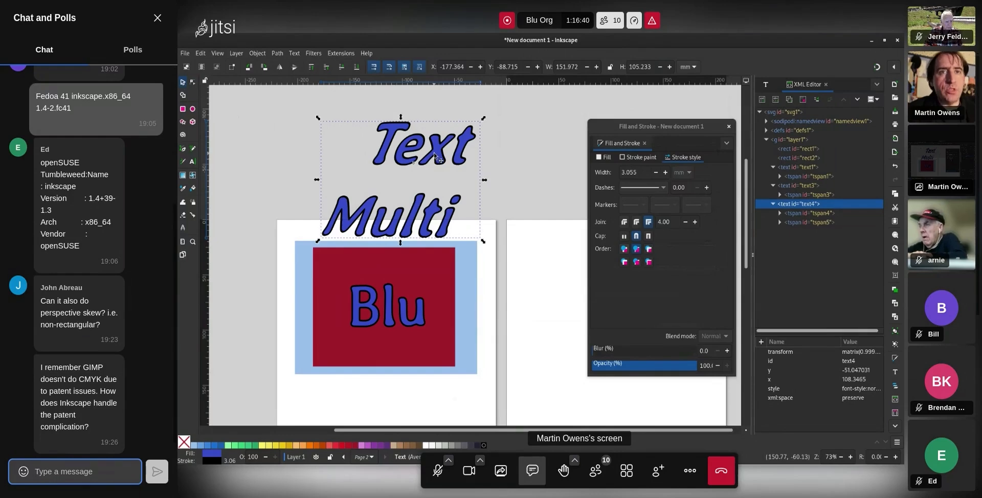
pyautogui.moveTo(401, 119); pyautogui.dragTo(381, 120)
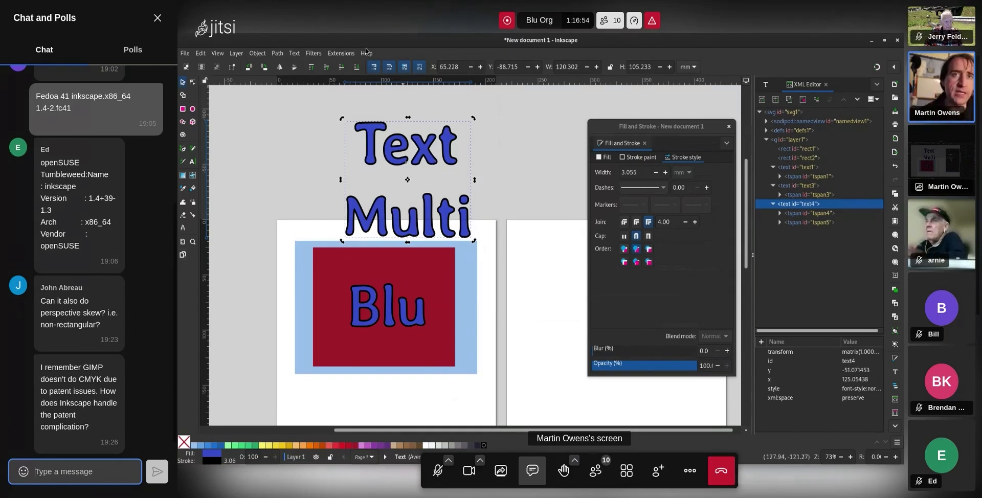
# Open Path > Path Effects for the selected text object
pyautogui.click(281, 55)
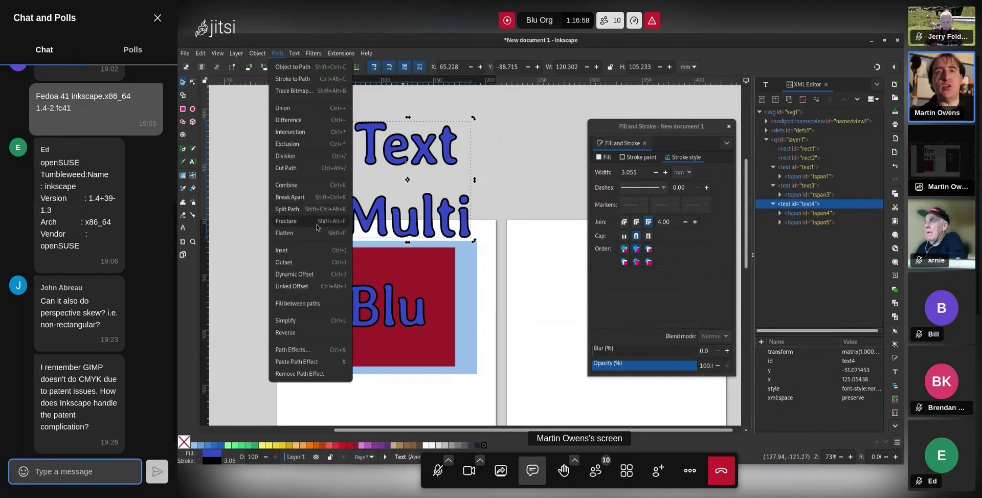
pyautogui.click(314, 350)
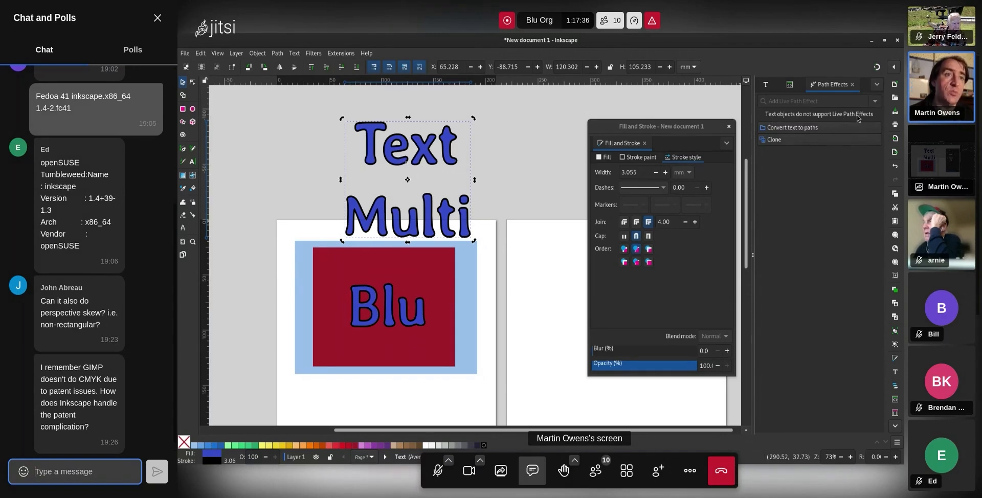
# Convert the 'Text'/'Multi' lettering to paths and enter the resulting group
pyautogui.click(840, 127)
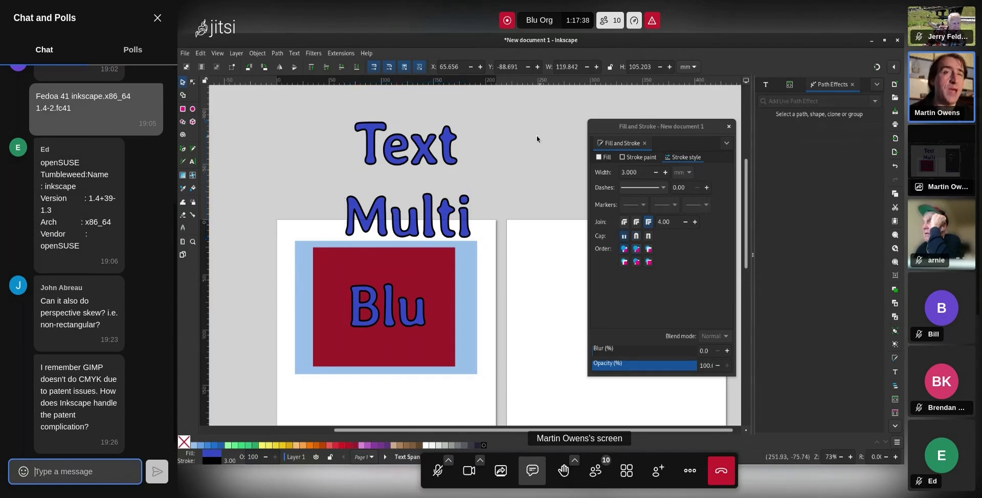
pyautogui.doubleClick(450, 152)
pyautogui.doubleClick(449, 152)
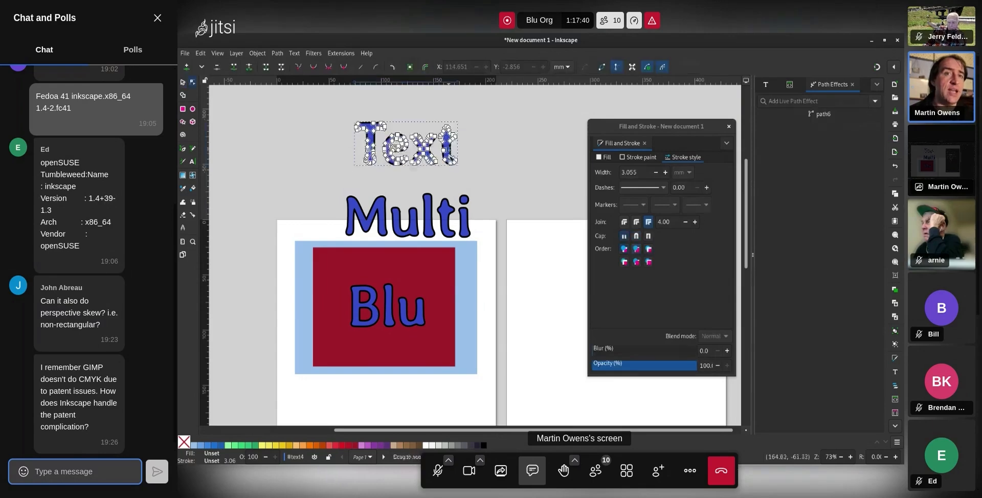
pyautogui.click(462, 217)
pyautogui.click(437, 148)
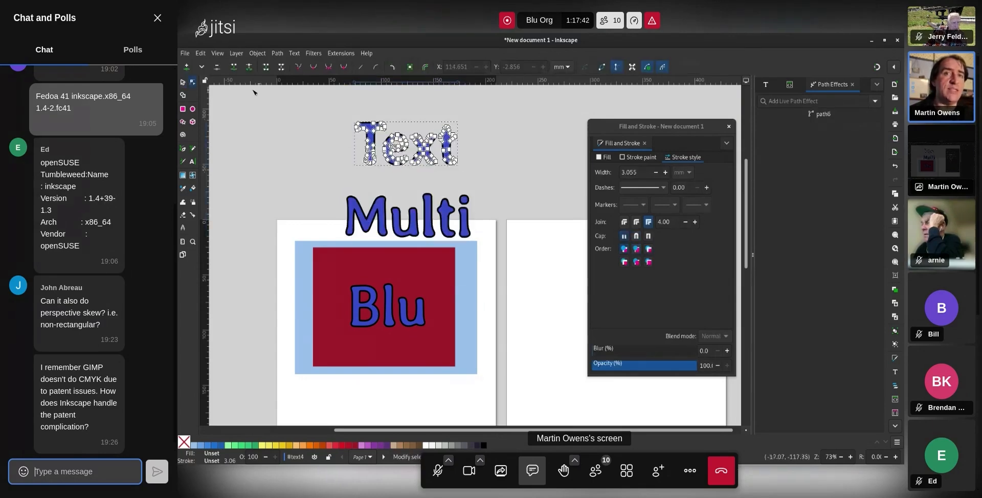
# Select the 'Text' word's path as a whole and show the available path effects
pyautogui.click(182, 82)
pyautogui.click(449, 229)
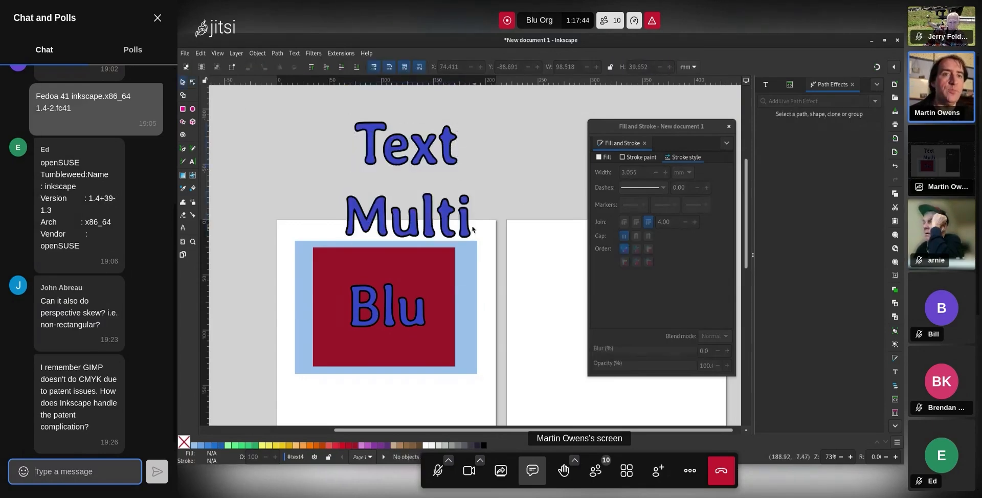
pyautogui.click(450, 149)
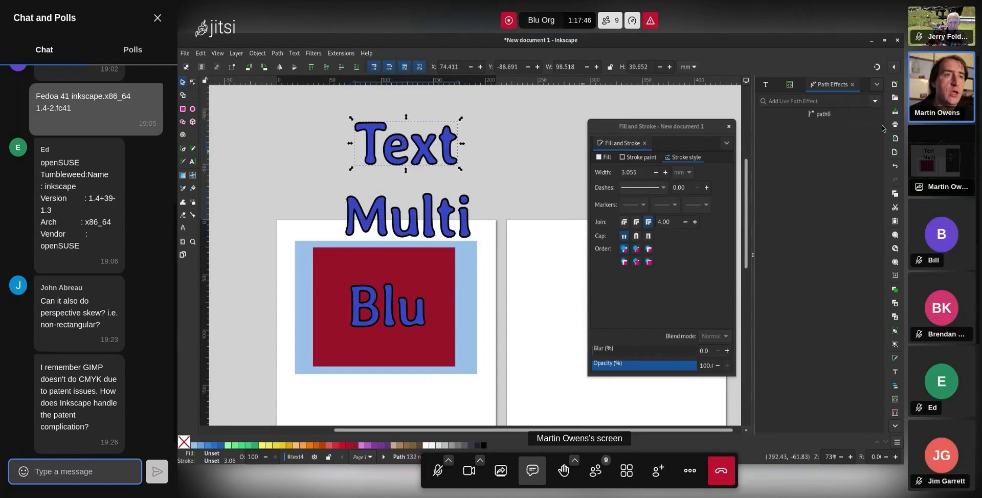
pyautogui.click(874, 101)
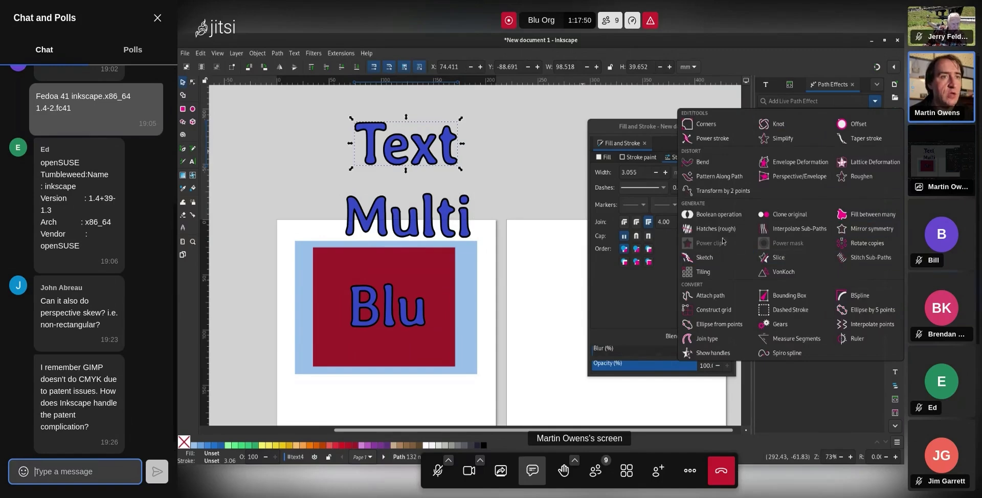
# Apply Perspective/Envelope to 'Text', pulling its right corners so the final 't' looms large
pyautogui.click(800, 177)
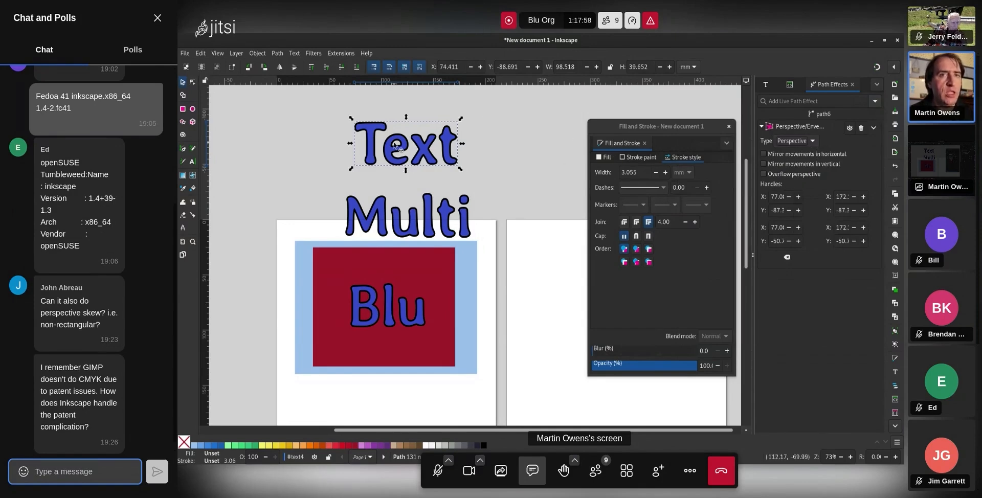
pyautogui.press('n')
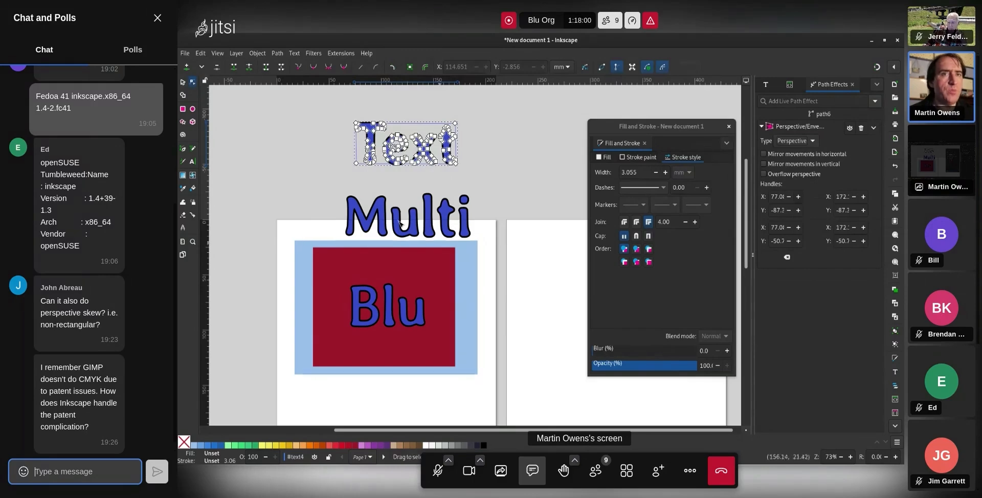
pyautogui.moveTo(457, 122); pyautogui.dragTo(490, 101)
pyautogui.moveTo(465, 165); pyautogui.dragTo(491, 199)
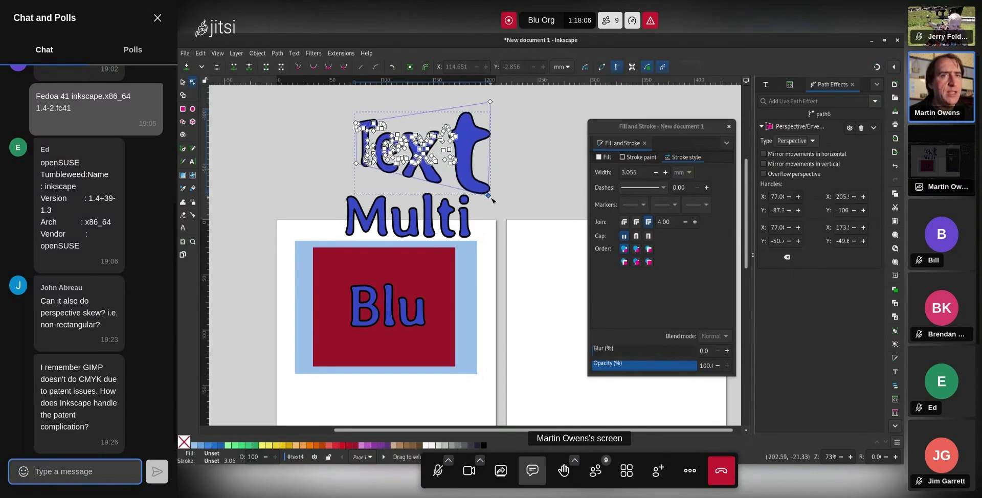
pyautogui.click(524, 199)
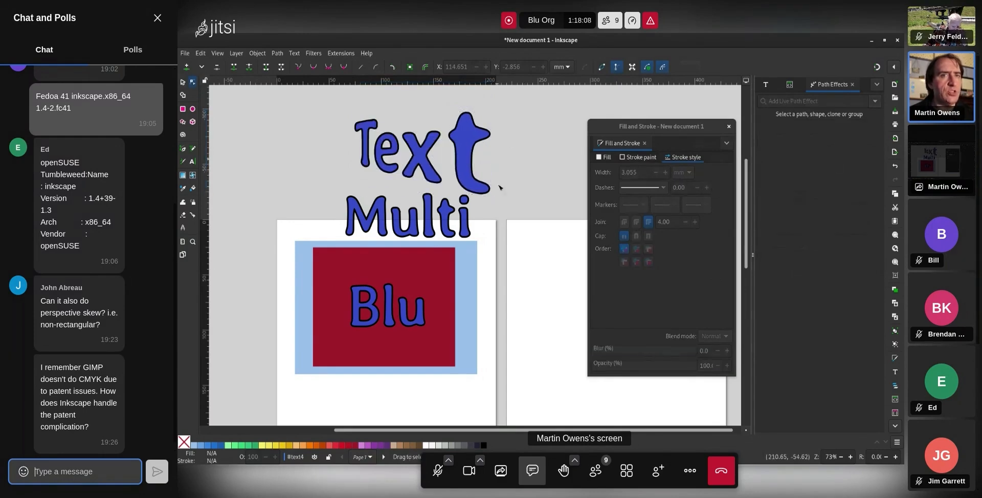
# Apply Perspective/Envelope to 'Multi' and flare its bottom corners outward
pyautogui.click(464, 227)
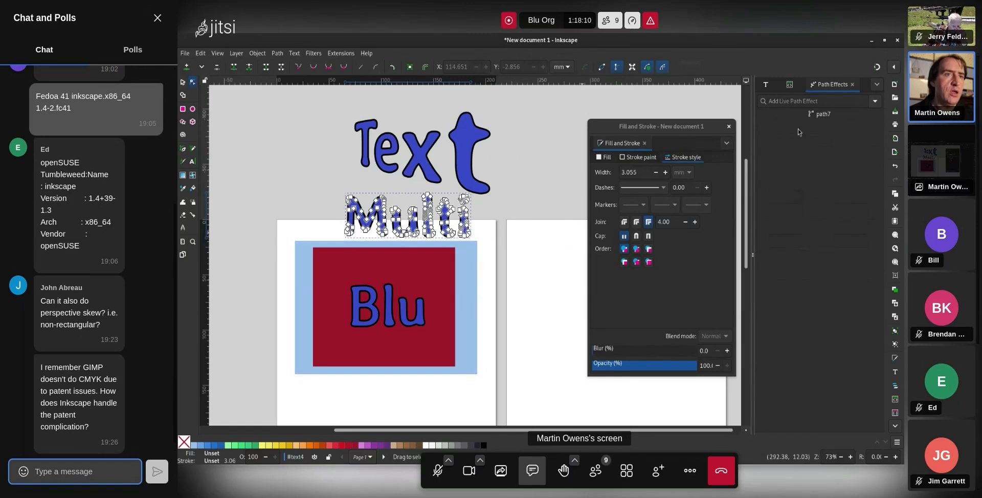
pyautogui.click(874, 101)
pyautogui.click(790, 179)
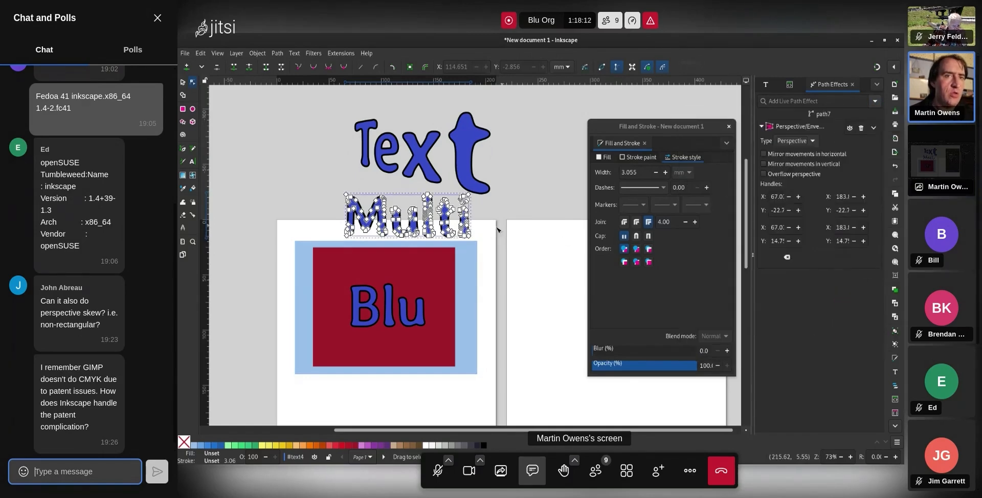
pyautogui.moveTo(470, 237); pyautogui.dragTo(498, 270)
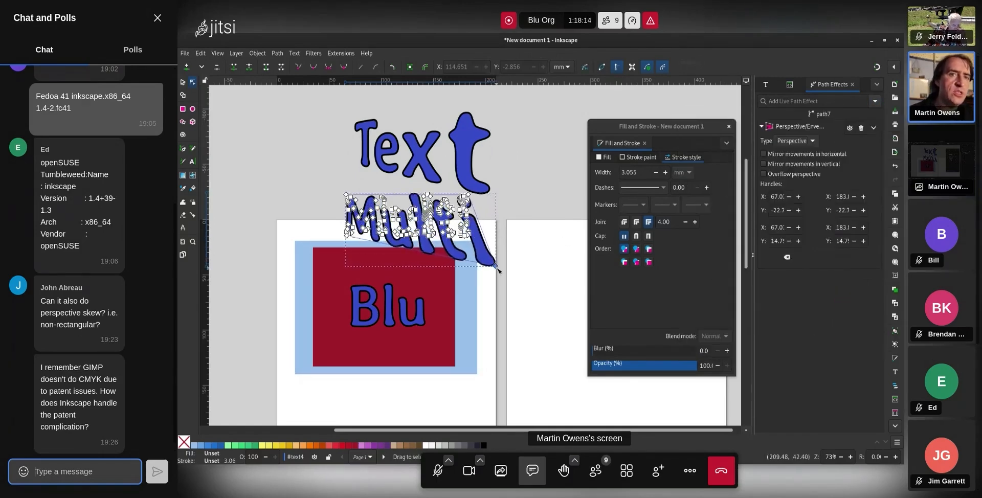
pyautogui.moveTo(347, 237); pyautogui.dragTo(337, 268)
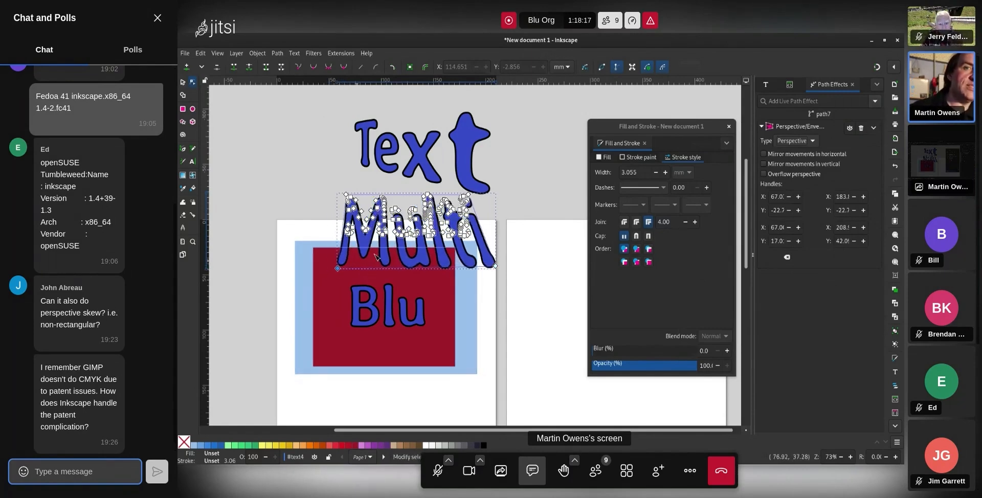
pyautogui.click(543, 190)
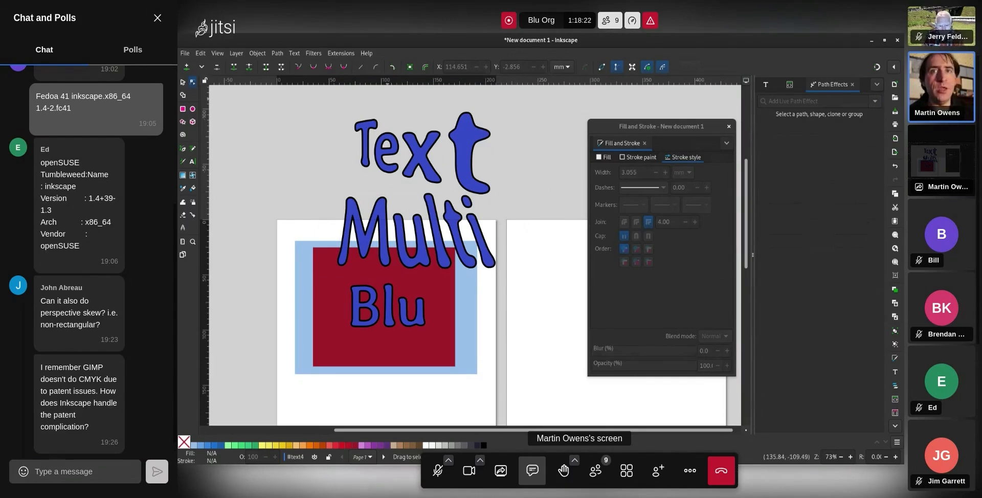
# Move 'Text' right and 'Multi' up-left so they read 'Multi Text' on one line
pyautogui.click(182, 82)
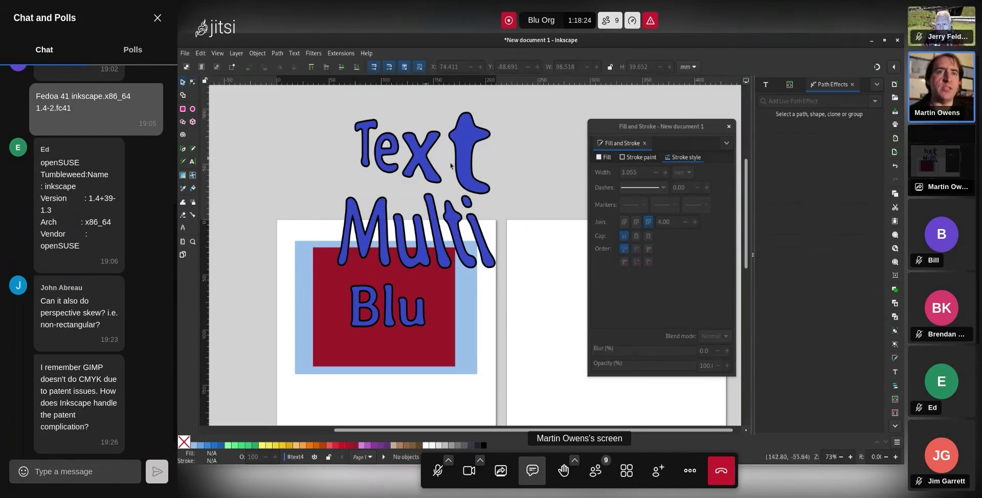
pyautogui.moveTo(467, 163); pyautogui.dragTo(527, 147)
pyautogui.moveTo(453, 225)
pyautogui.mouseDown()
pyautogui.moveTo(360, 158)
pyautogui.moveTo(360, 144)
pyautogui.mouseUp()
pyautogui.click(470, 199)
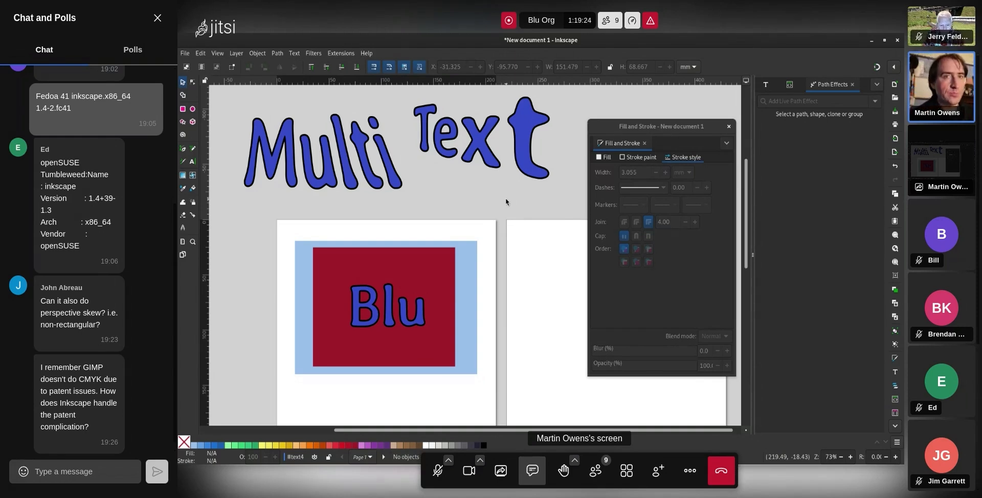
pyautogui.click(193, 175)
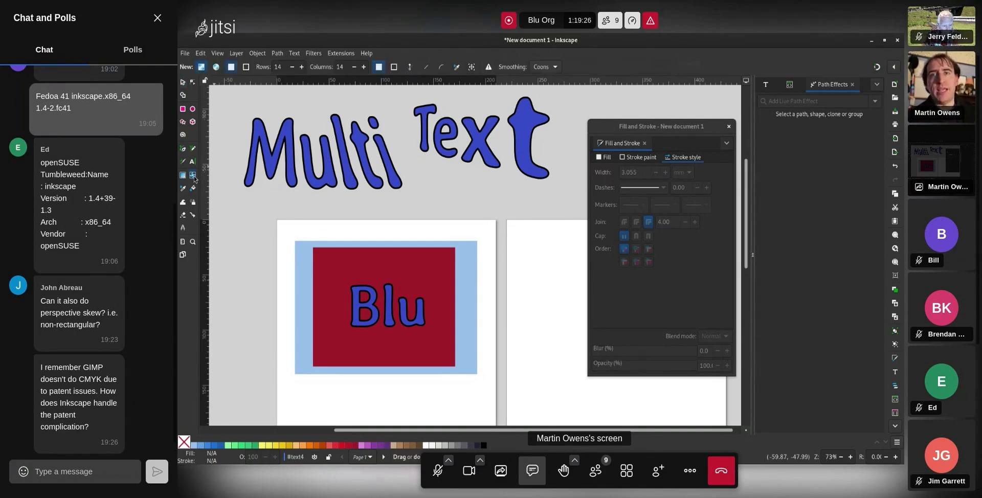
# Fill 'Multi' with a 14x14 pale blue-and-white mesh gradient and move it below 'Text'
pyautogui.click(356, 139)
pyautogui.moveTo(358, 148); pyautogui.dragTo(413, 144)
pyautogui.press('s')
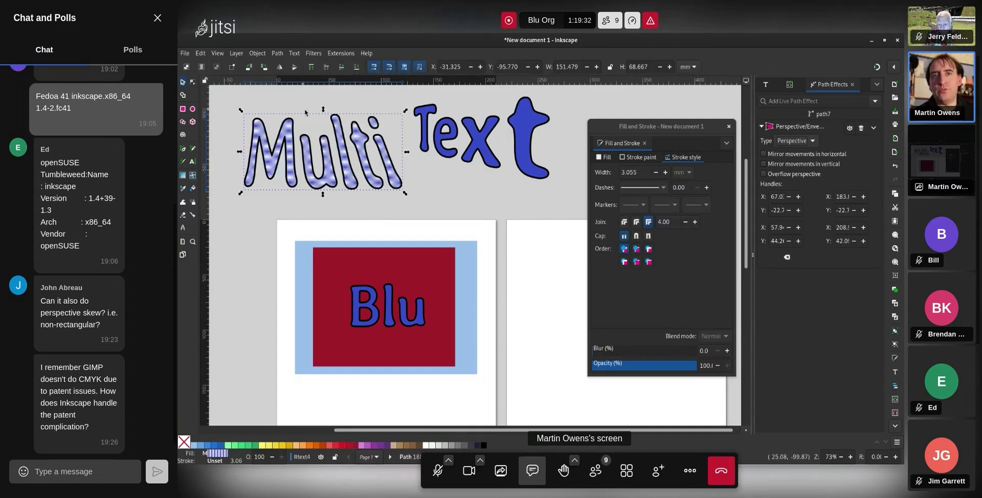
pyautogui.moveTo(379, 159); pyautogui.dragTo(518, 192)
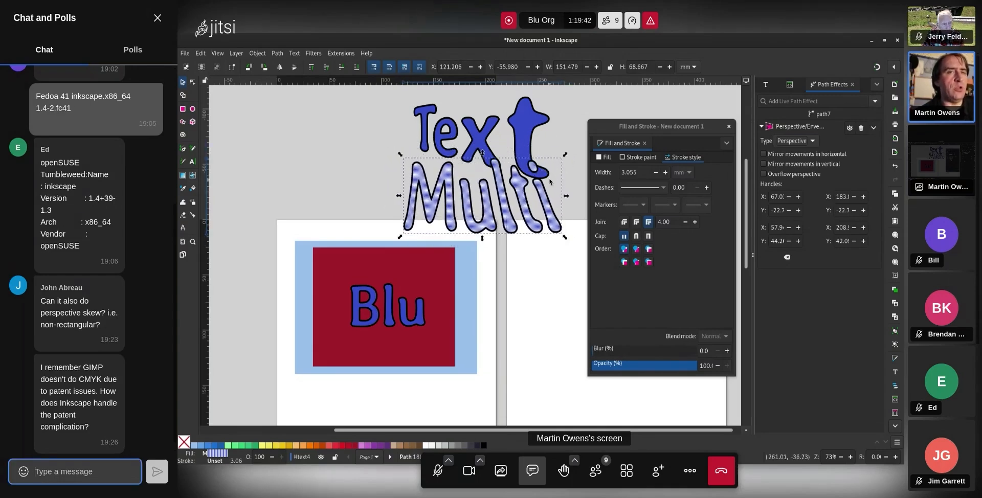
pyautogui.click(554, 147)
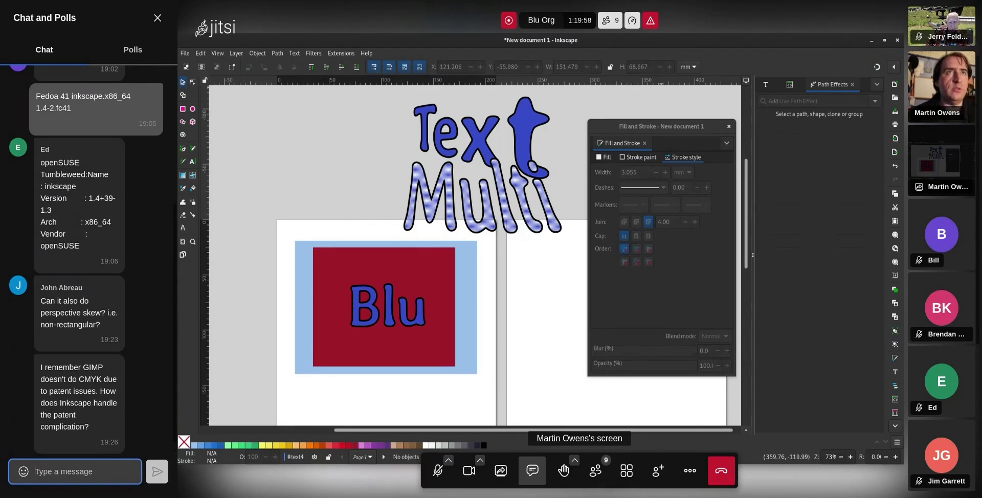
# Move 'Multi' back left, slightly overlapping 'Text', then select the 'Text' path
pyautogui.click(509, 214)
pyautogui.moveTo(491, 206); pyautogui.dragTo(386, 183)
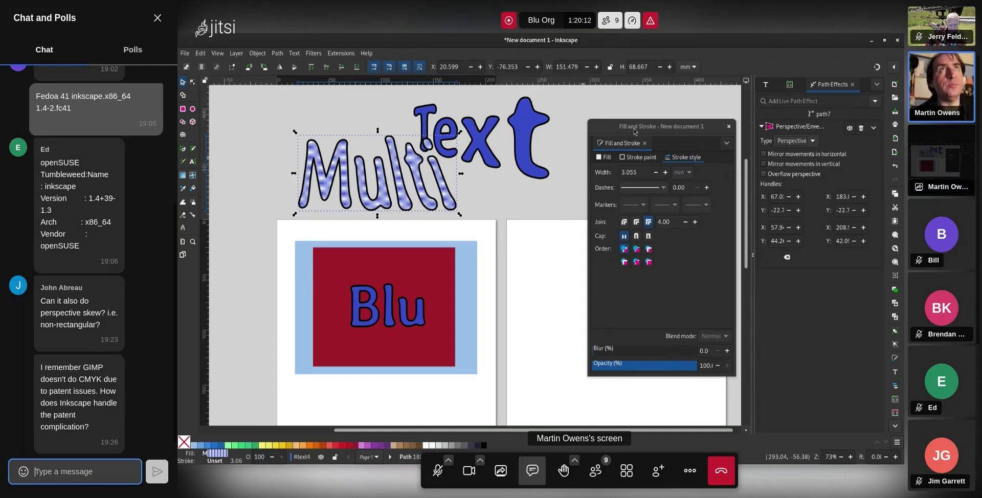
pyautogui.moveTo(630, 131); pyautogui.dragTo(626, 124)
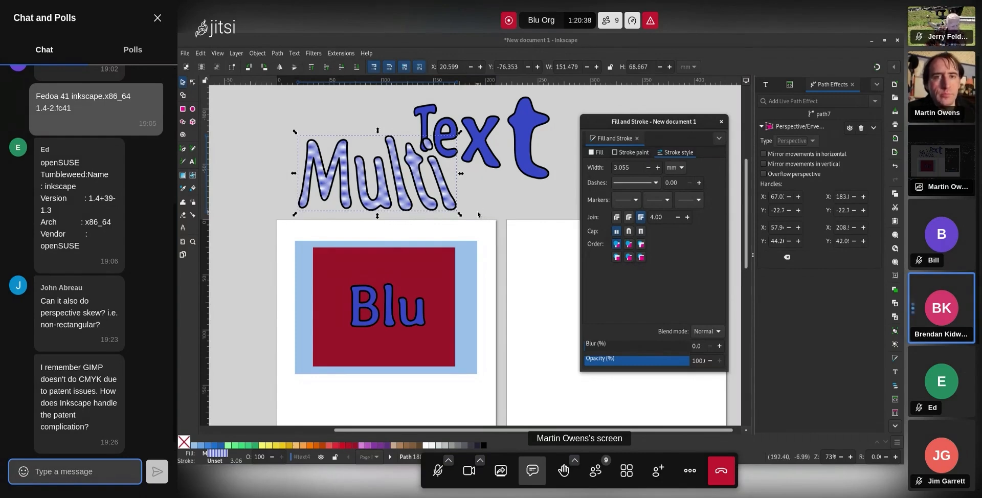
pyautogui.click(518, 136)
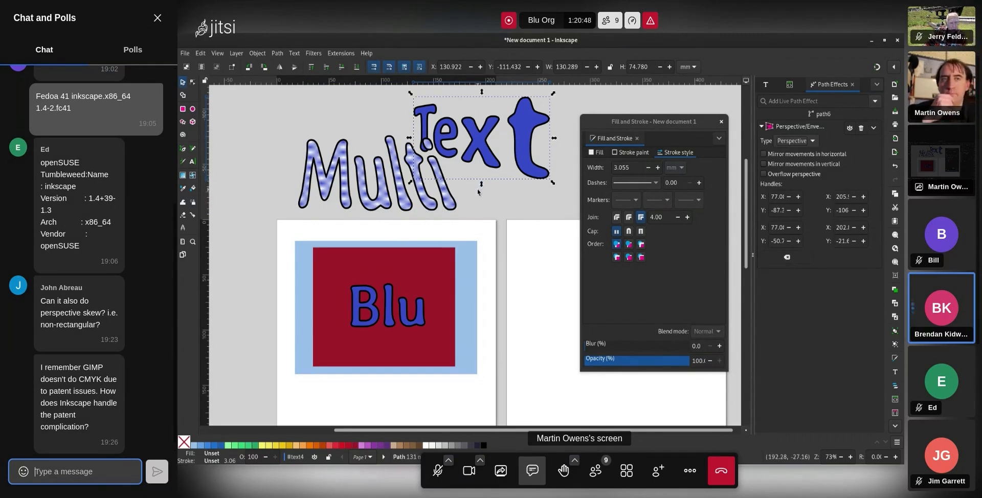
# Show the Multi/Text group in the XML Editor and enlarge its attribute list
pyautogui.hotkey('ctrl', 'shift', 'x')
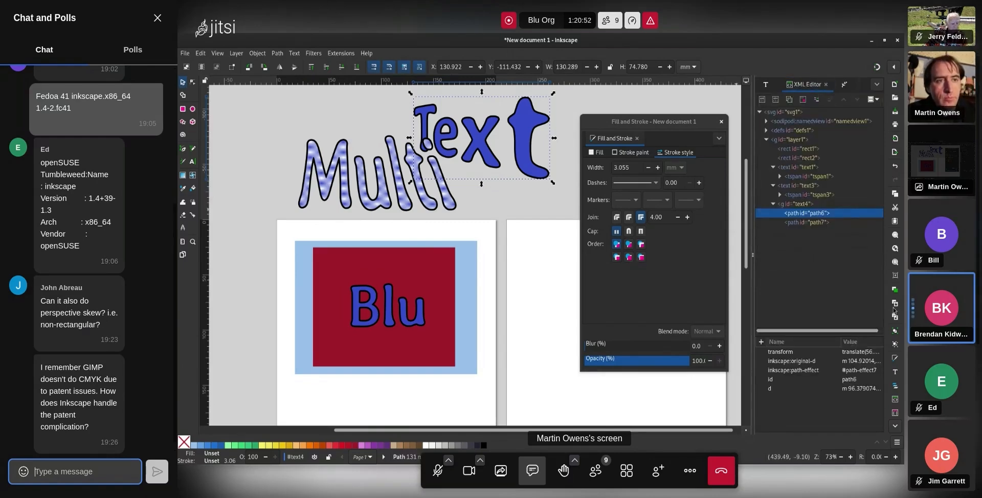
pyautogui.click(819, 205)
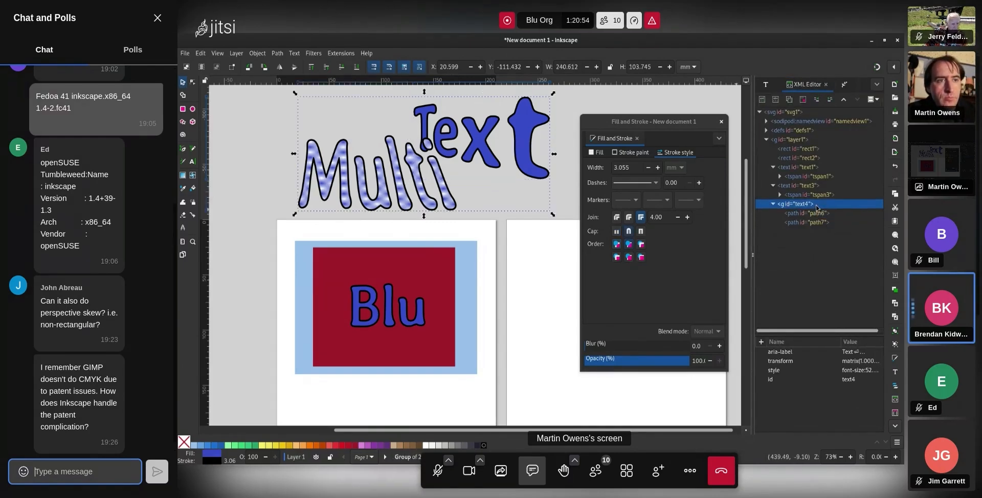
pyautogui.click(847, 352)
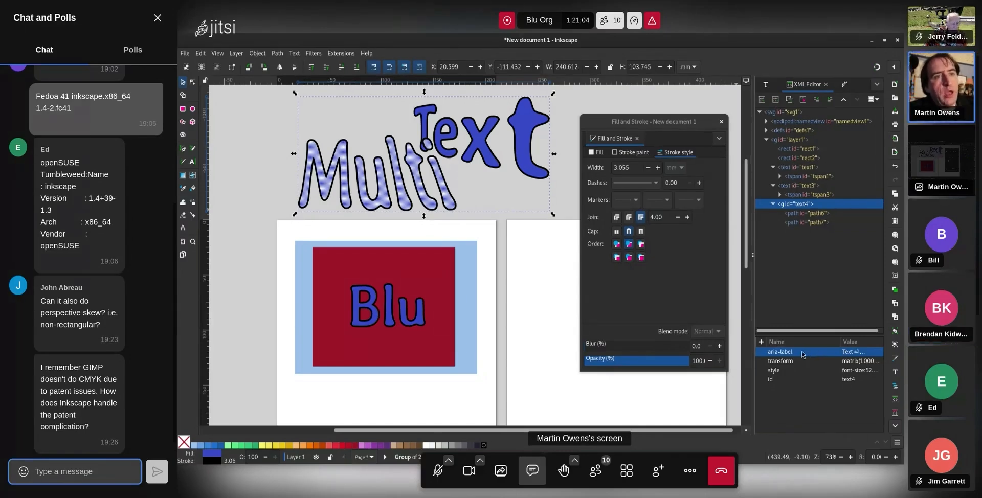
pyautogui.moveTo(806, 330); pyautogui.dragTo(806, 245)
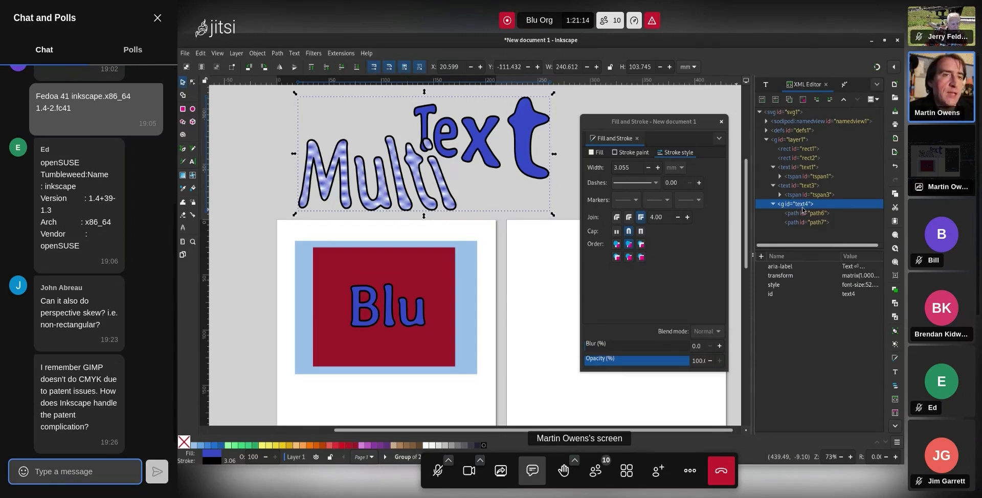
# Inspect the group's aria-label and style values, cancelling each without changes
pyautogui.click(835, 276)
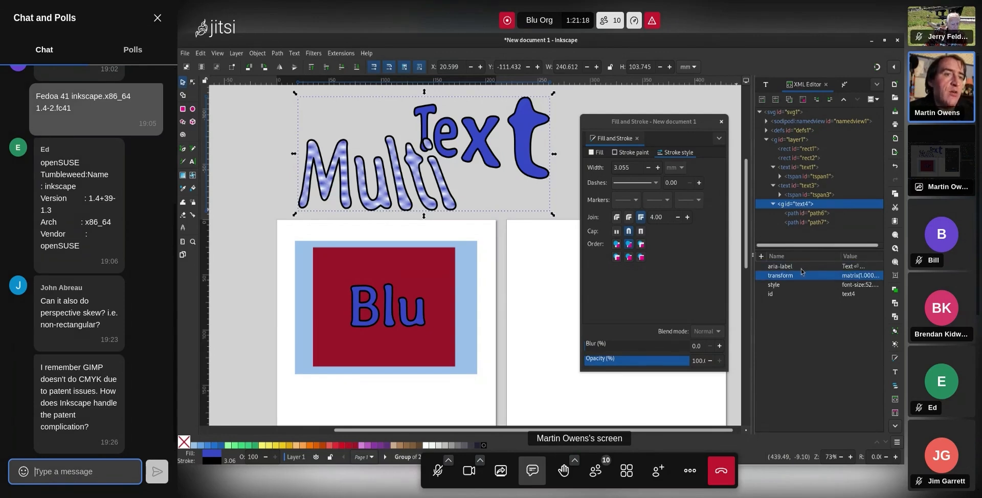
pyautogui.click(856, 266)
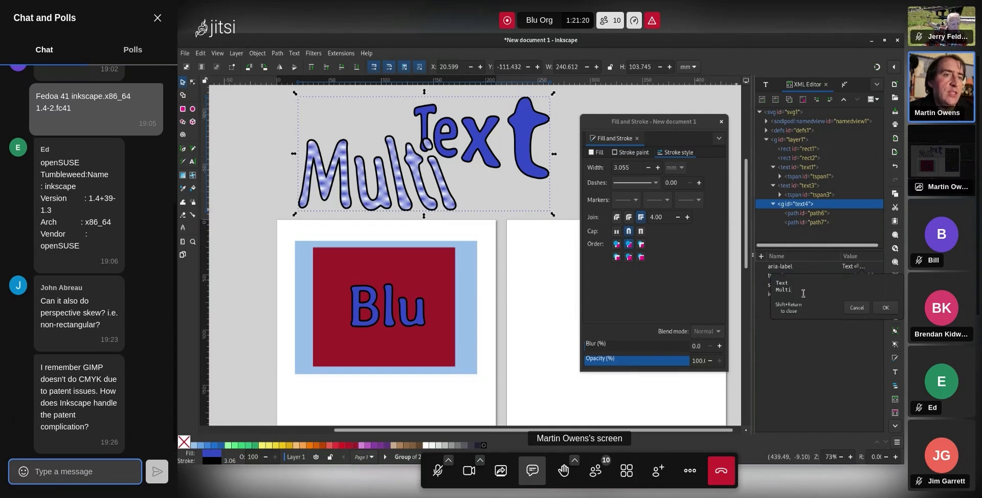
pyautogui.moveTo(800, 293); pyautogui.dragTo(767, 280)
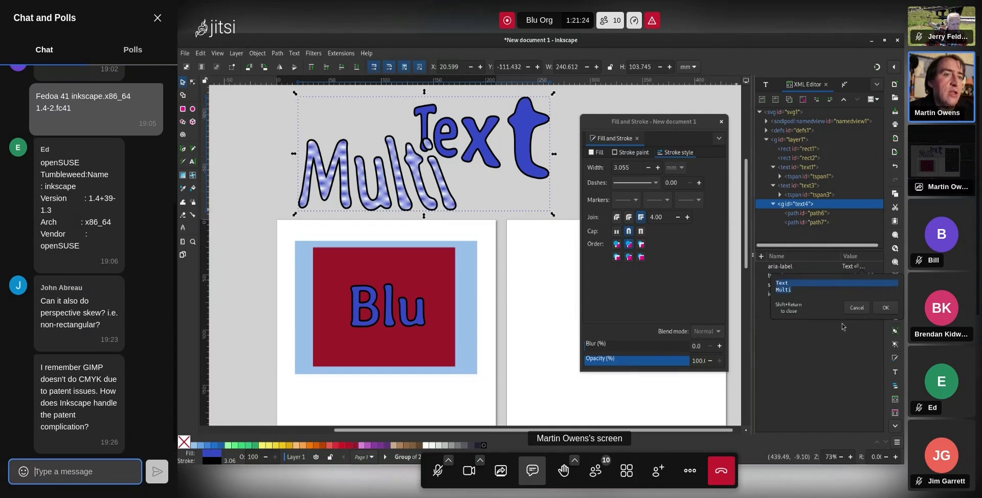
pyautogui.click(857, 307)
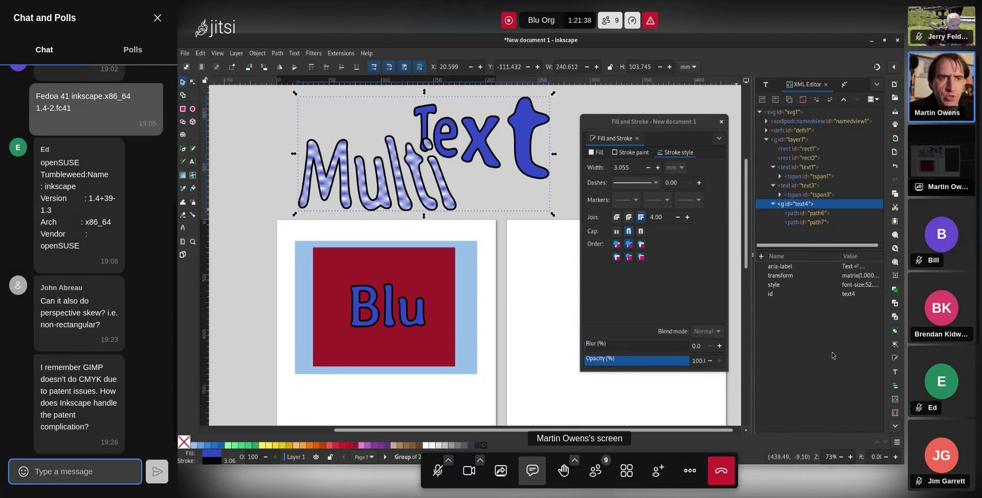
pyautogui.click(855, 288)
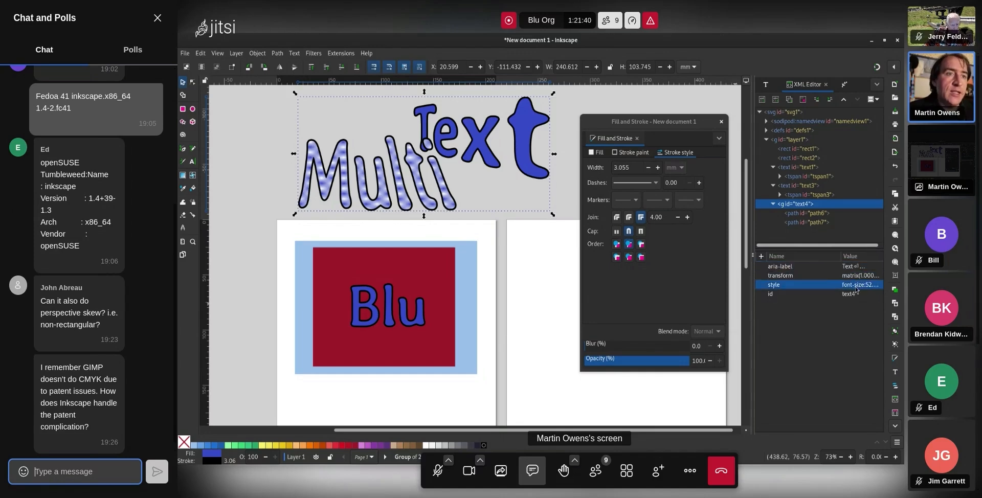
pyautogui.click(855, 288)
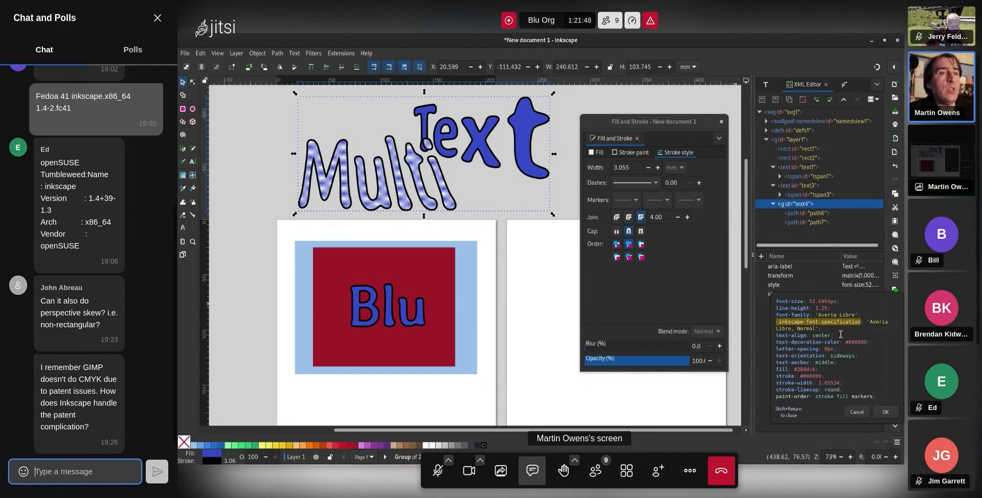
pyautogui.click(857, 413)
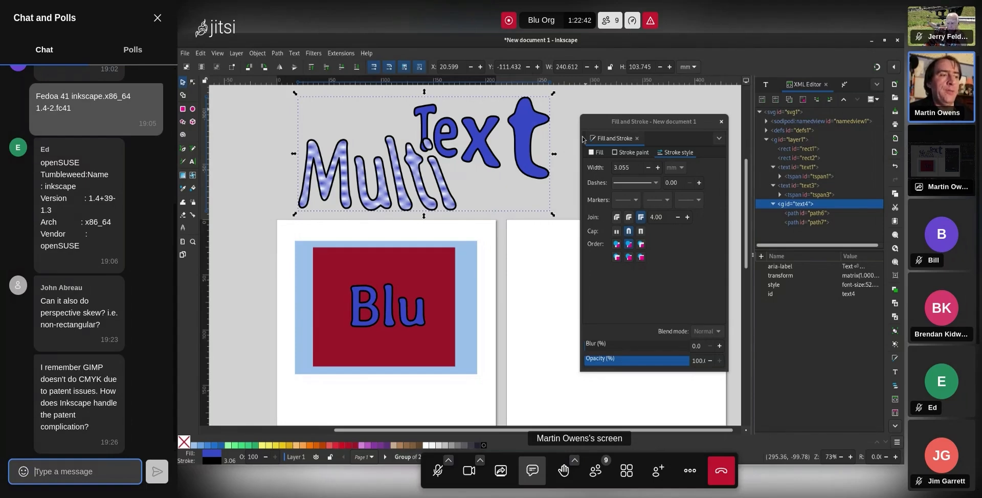
# Delete the Multi Text group
pyautogui.click(567, 113)
pyautogui.click(528, 134)
pyautogui.press('Delete')
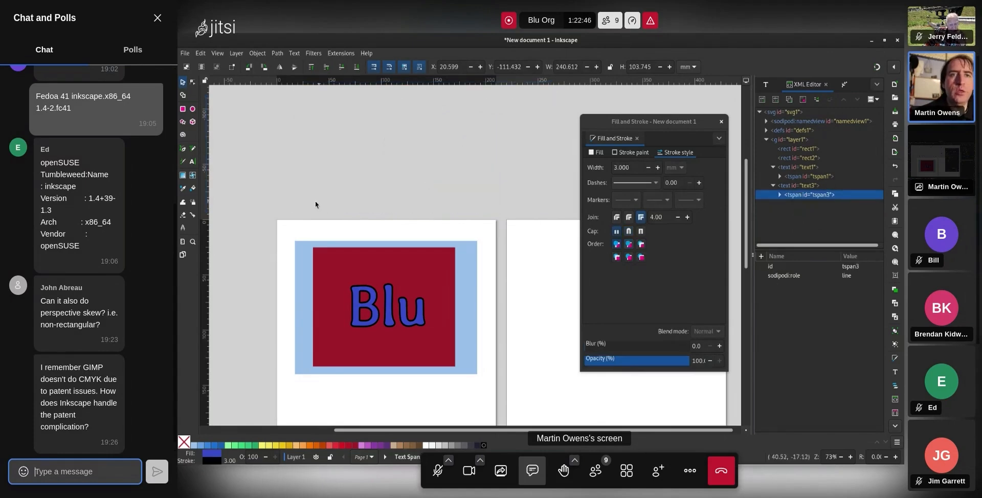
# Write 'Grahpics thing', paste several copies, and join them into one long line
pyautogui.click(192, 163)
pyautogui.click(326, 144)
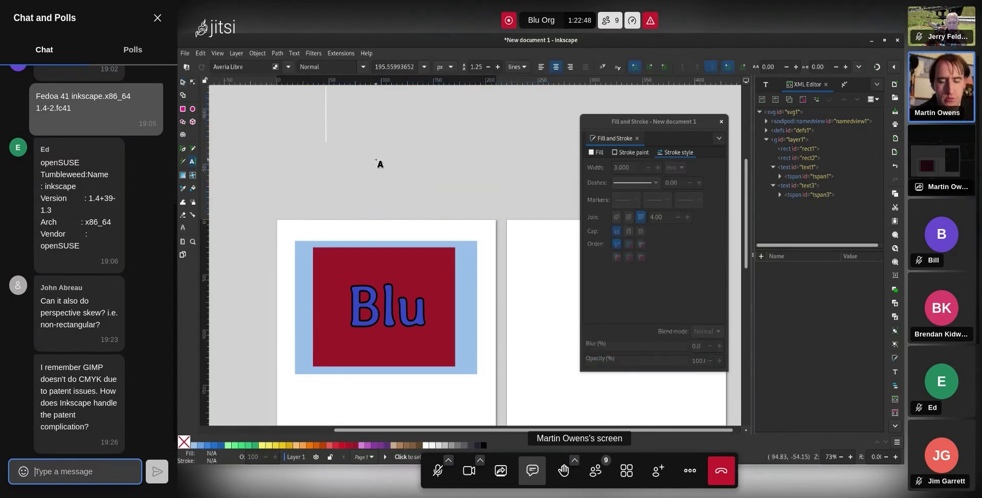
pyautogui.write('Grahpics')
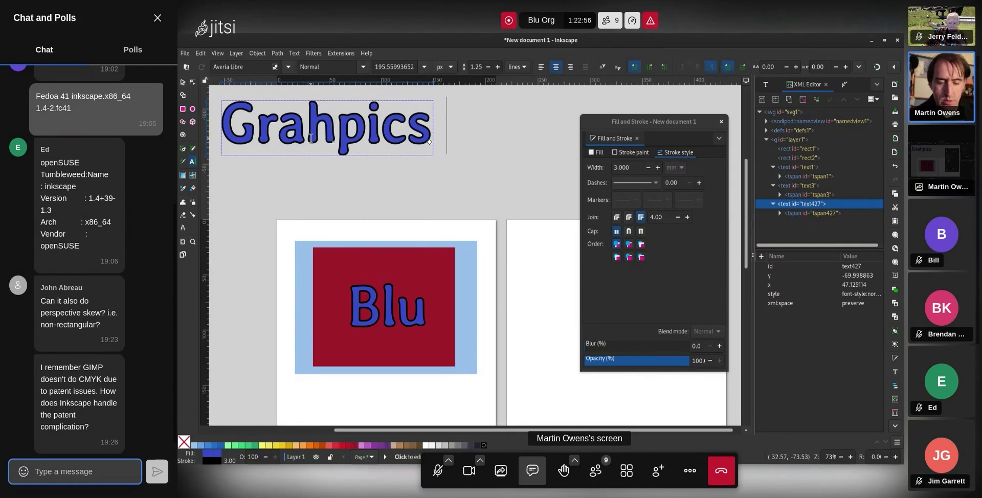
pyautogui.write(' thing')
pyautogui.hotkey('ctrl', 'a')
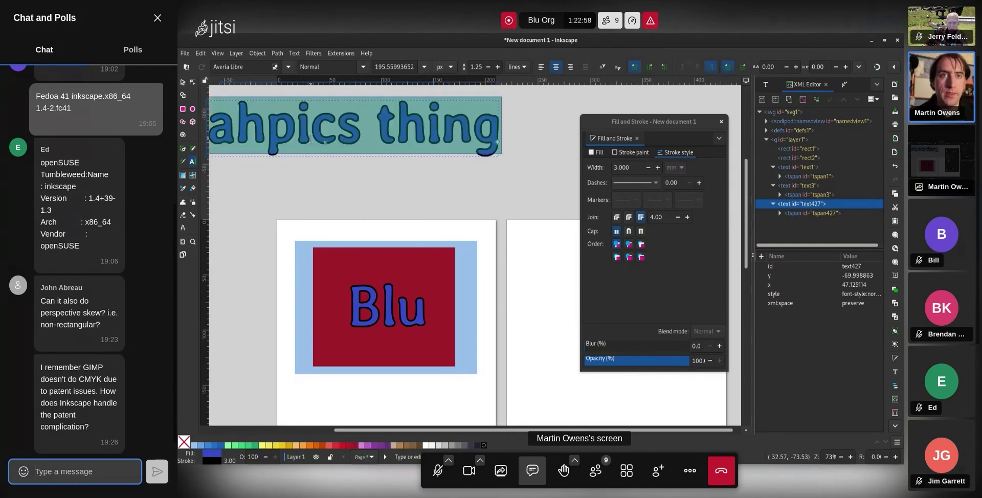
pyautogui.write('Grahpics thing')
pyautogui.hotkey('ctrl', 'v')
pyautogui.hotkey('ctrl', 'v')
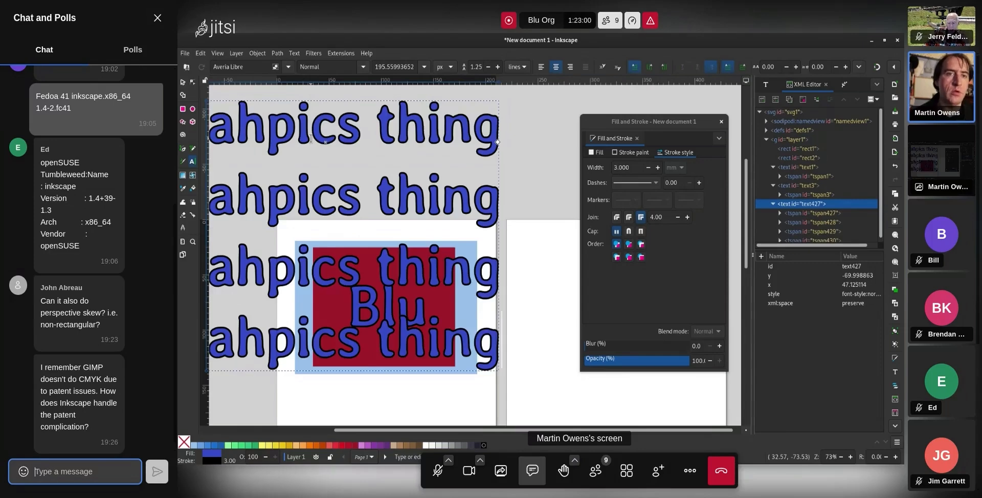
pyautogui.press('Home')
pyautogui.press('BackSpace')
pyautogui.press('Home')
pyautogui.press('BackSpace')
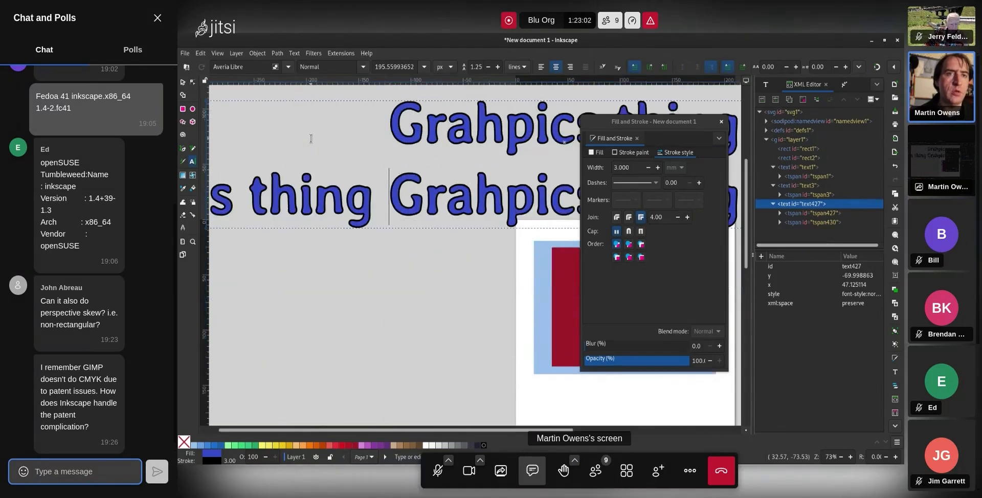
pyautogui.press('Home')
pyautogui.press('BackSpace')
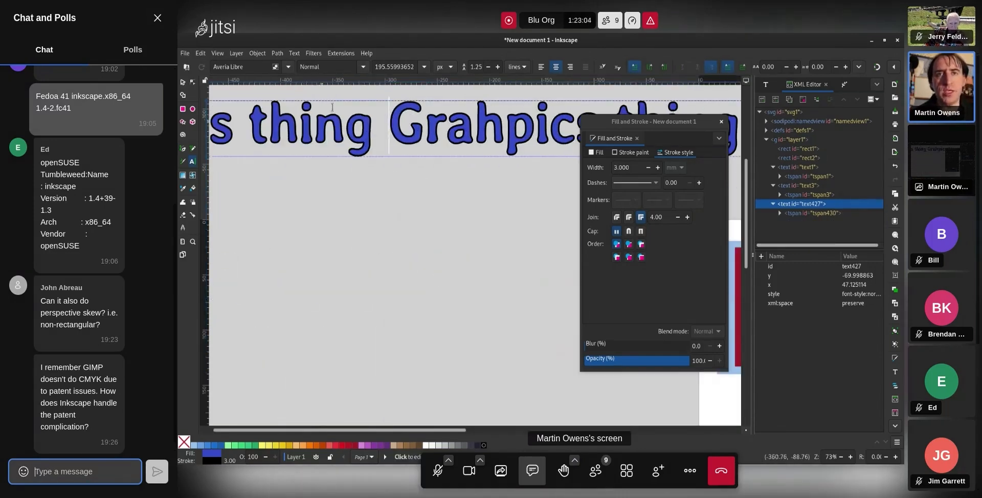
# Set the text to Ubuntu Mono with black fill and no stroke
pyautogui.hotkey('ctrl', 'a')
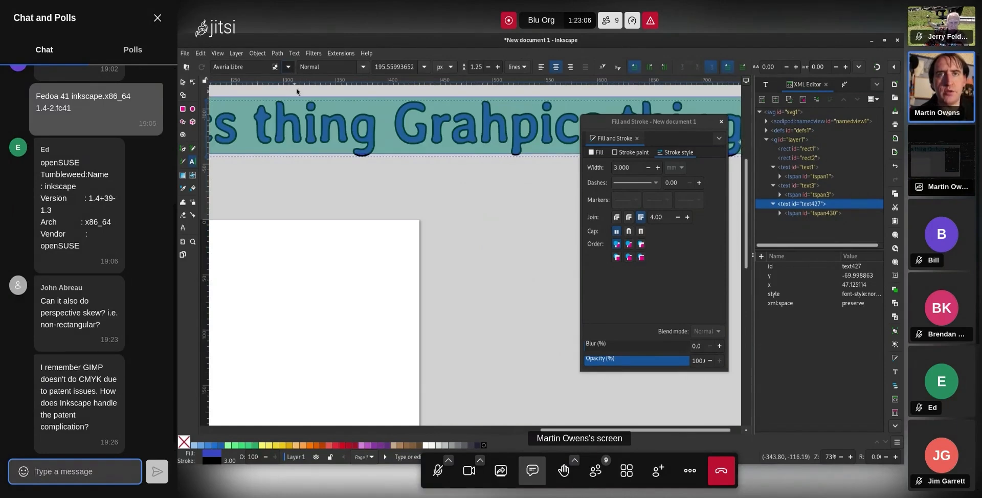
pyautogui.click(289, 66)
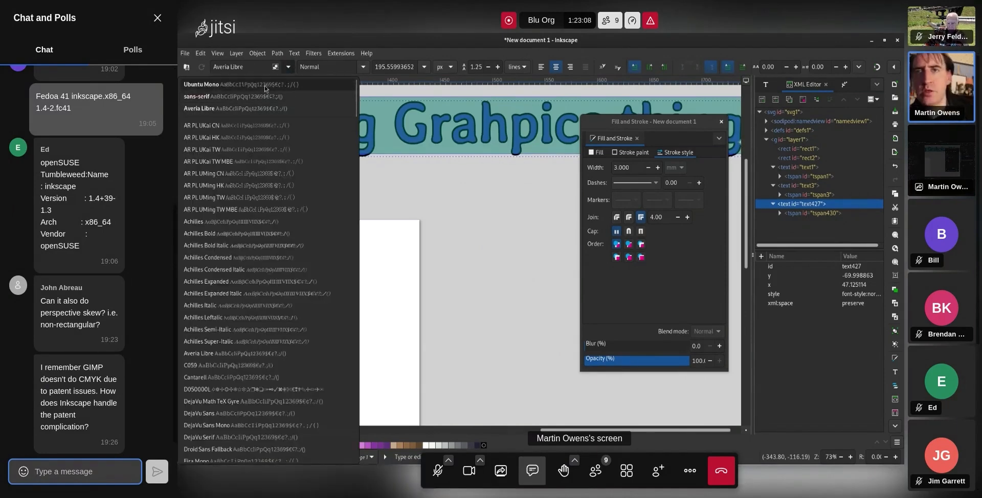
pyautogui.click(264, 86)
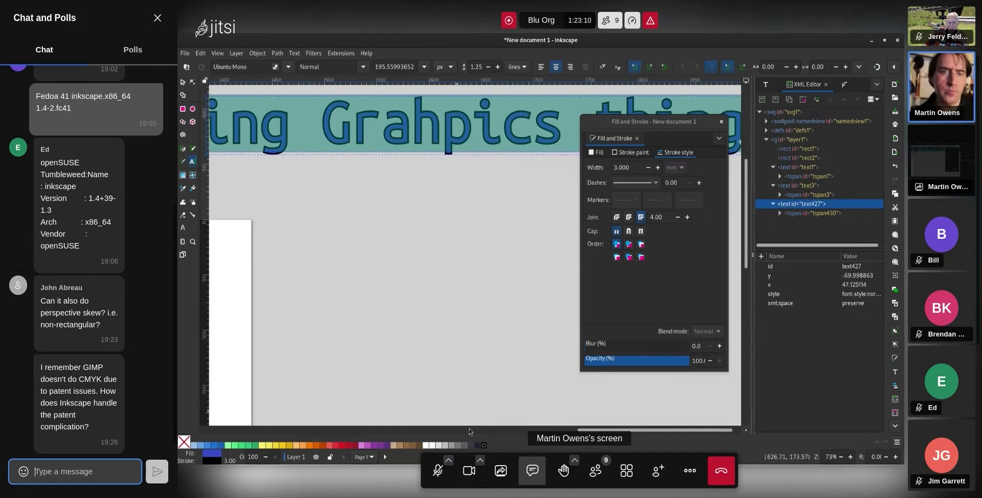
pyautogui.click(482, 445)
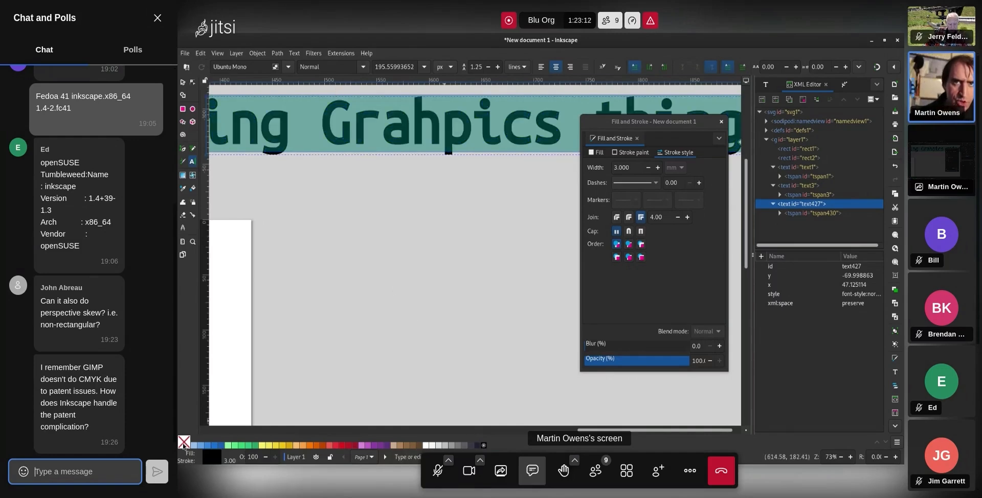
pyautogui.keyDown('shift'); pyautogui.click(184, 442); pyautogui.keyUp('shift')
# Move the text line right and shrink it to about a third
pyautogui.click(183, 82)
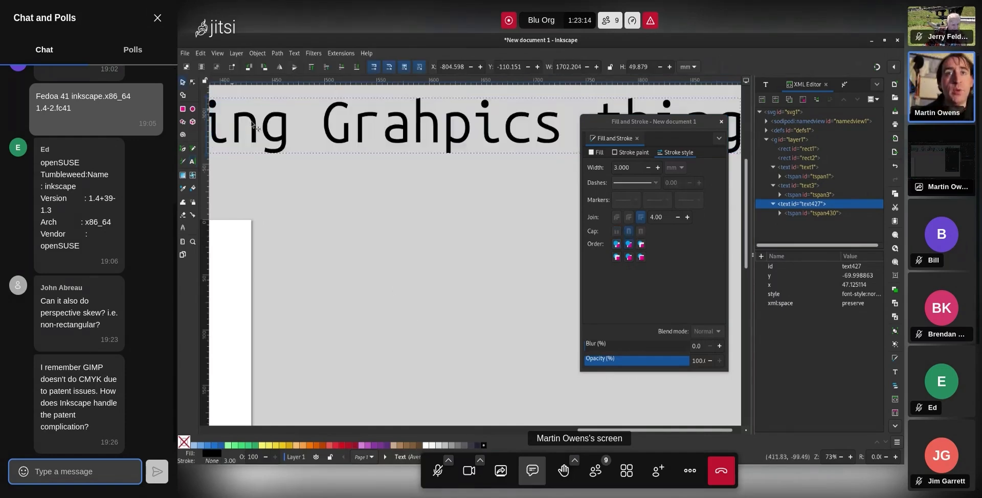
pyautogui.scroll(-3, 299, 159)
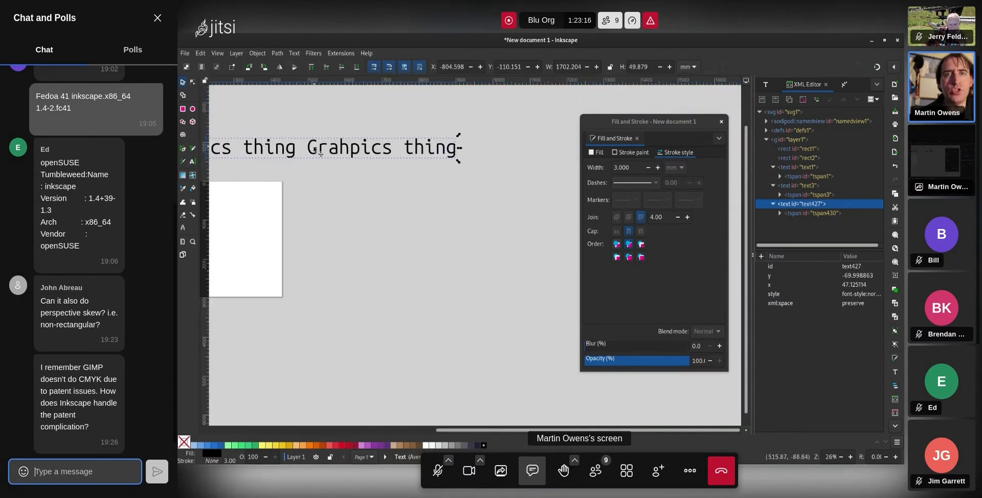
pyautogui.moveTo(314, 153); pyautogui.dragTo(458, 143)
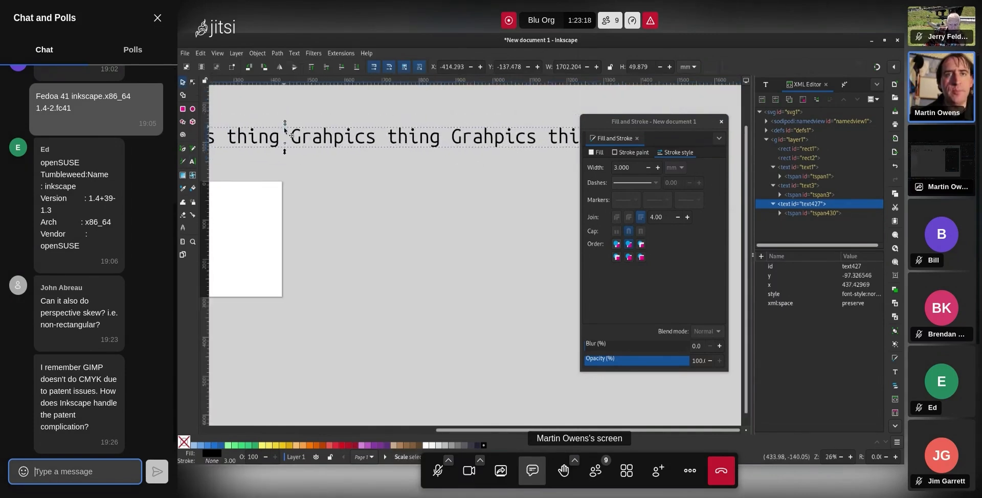
pyautogui.moveTo(285, 126)
pyautogui.mouseDown()
pyautogui.moveTo(285, 138)
pyautogui.moveTo(366, 130)
pyautogui.mouseUp()
# Draw a brown rectangle to the right of the white page
pyautogui.press('r')
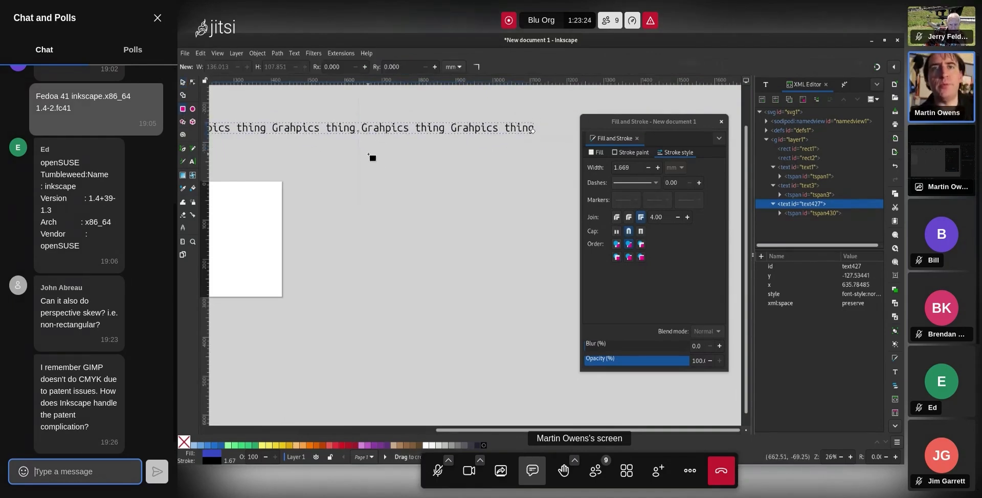
pyautogui.moveTo(373, 164)
pyautogui.mouseDown()
pyautogui.moveTo(494, 220)
pyautogui.moveTo(528, 291)
pyautogui.mouseUp()
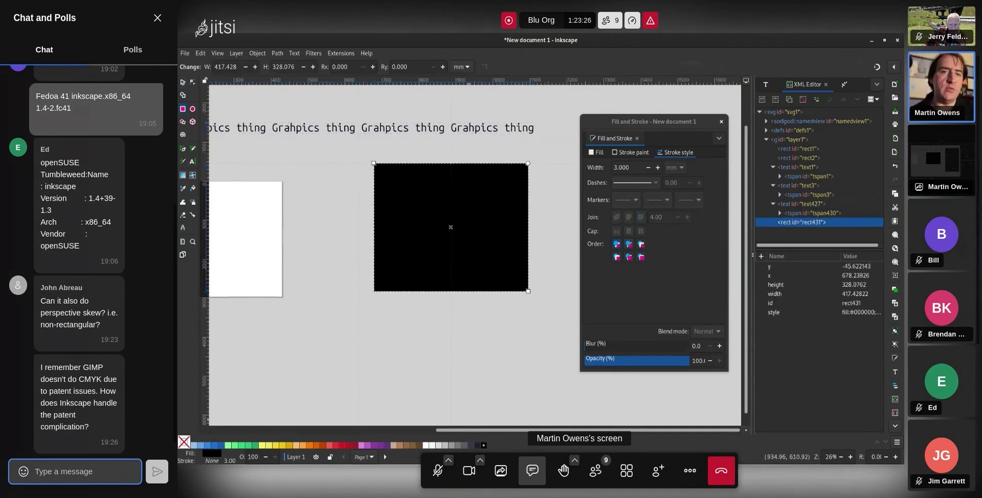
pyautogui.click(400, 445)
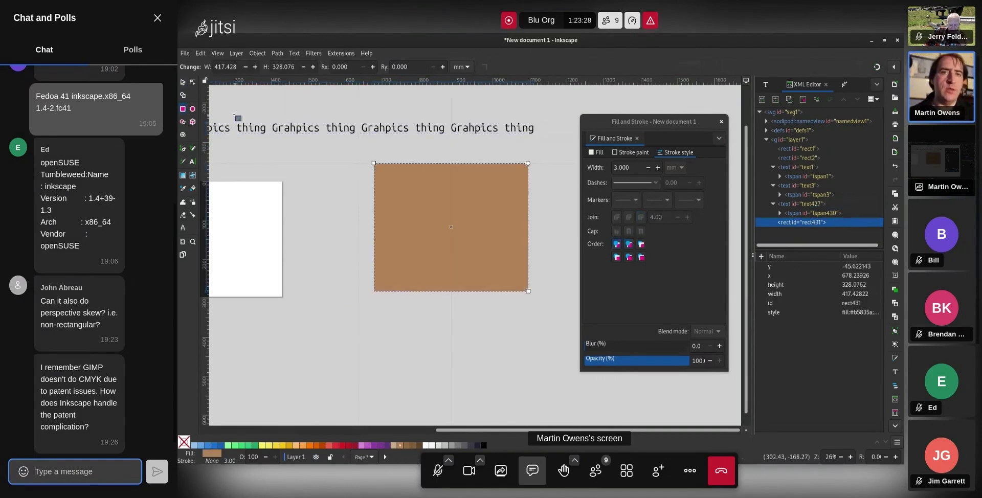
# Flow the text into the brown rectangle and put the rectangle behind it
pyautogui.click(182, 82)
pyautogui.keyDown('shift'); pyautogui.click(433, 132); pyautogui.keyUp('shift')
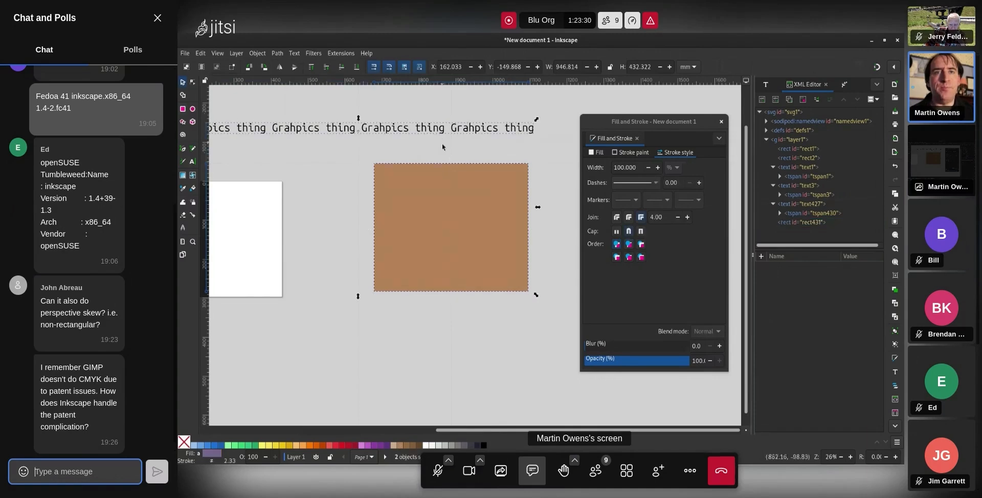
pyautogui.click(306, 53)
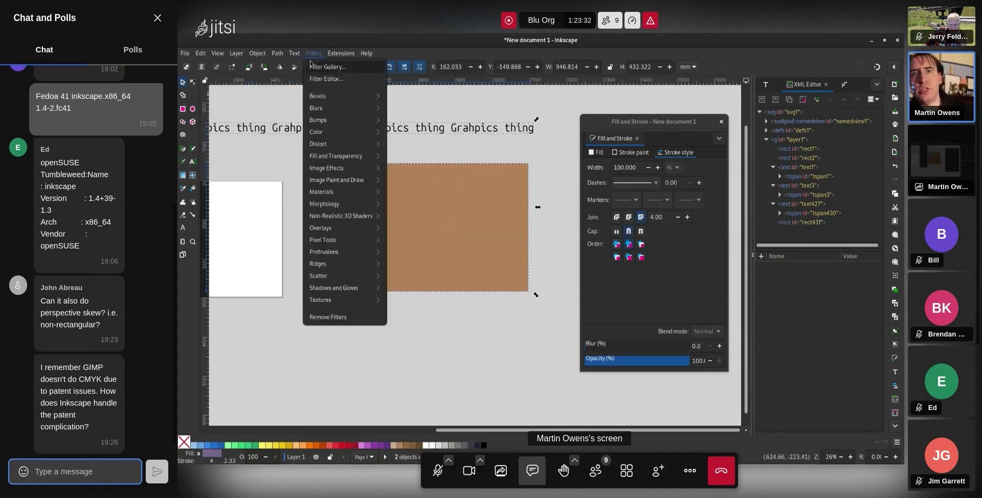
pyautogui.moveTo(295, 56)
pyautogui.click(327, 137)
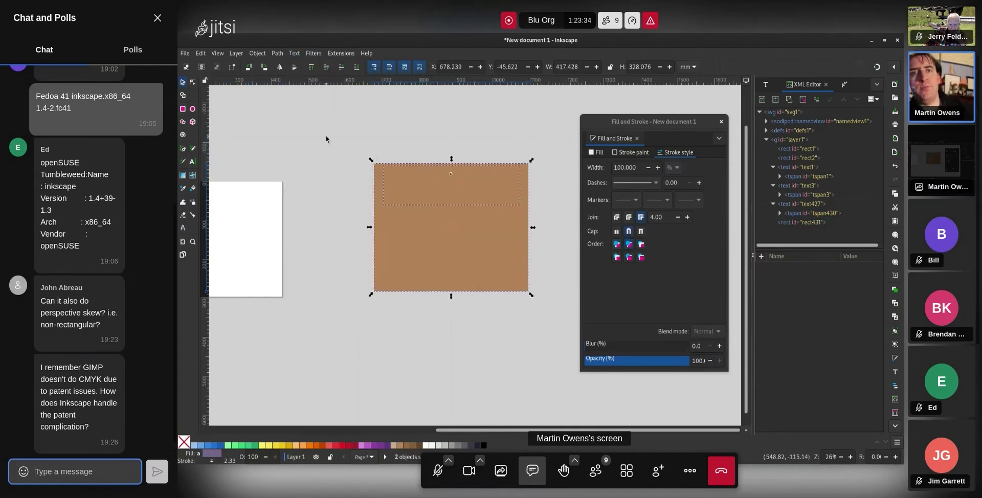
pyautogui.click(490, 231)
pyautogui.press('End')
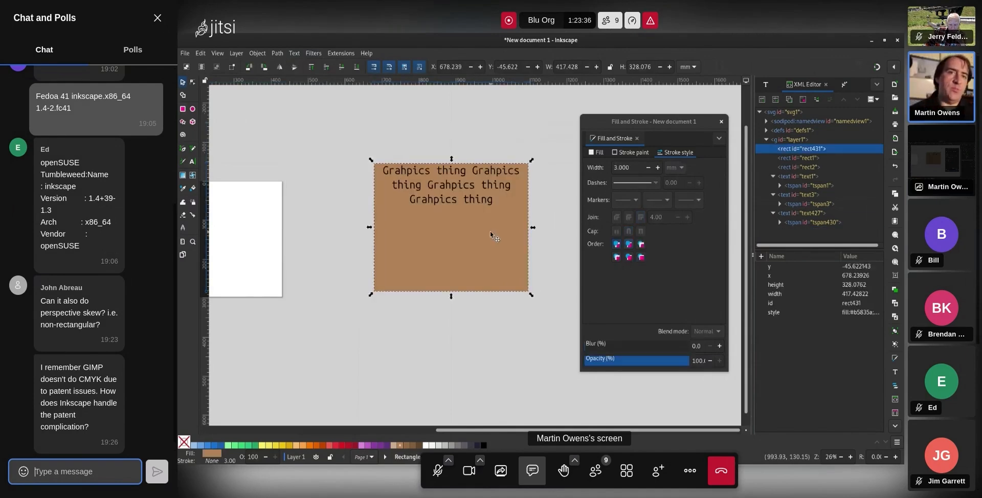
# Append 'some more text' to the flowed text and adjust the frame width
pyautogui.doubleClick(494, 202)
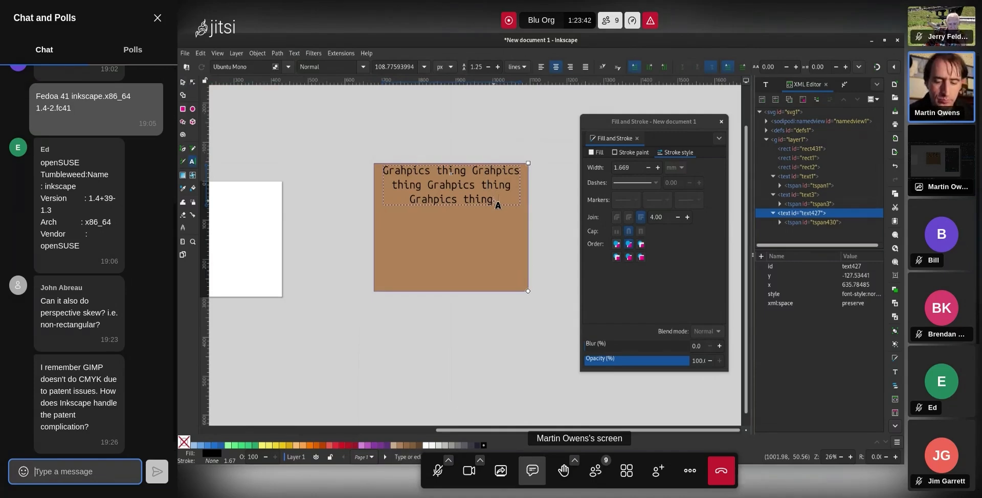
pyautogui.write('some more text')
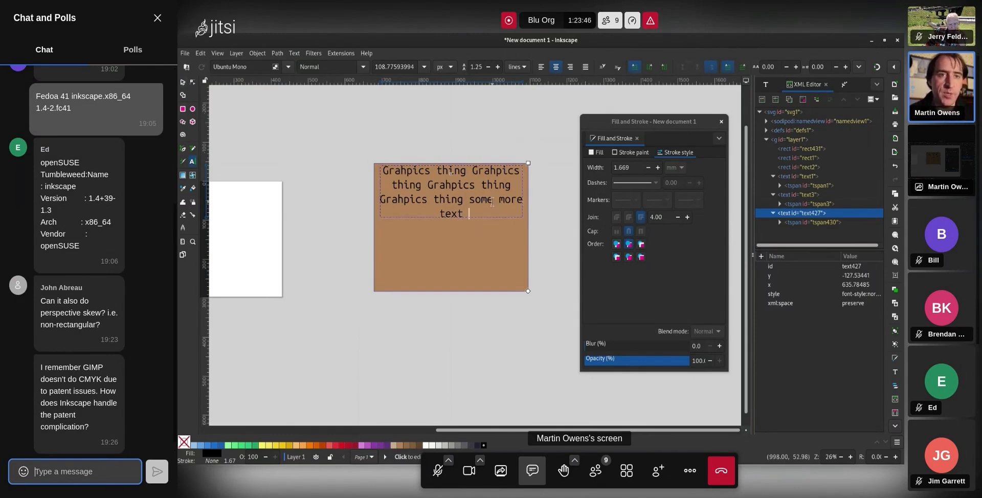
pyautogui.click(193, 84)
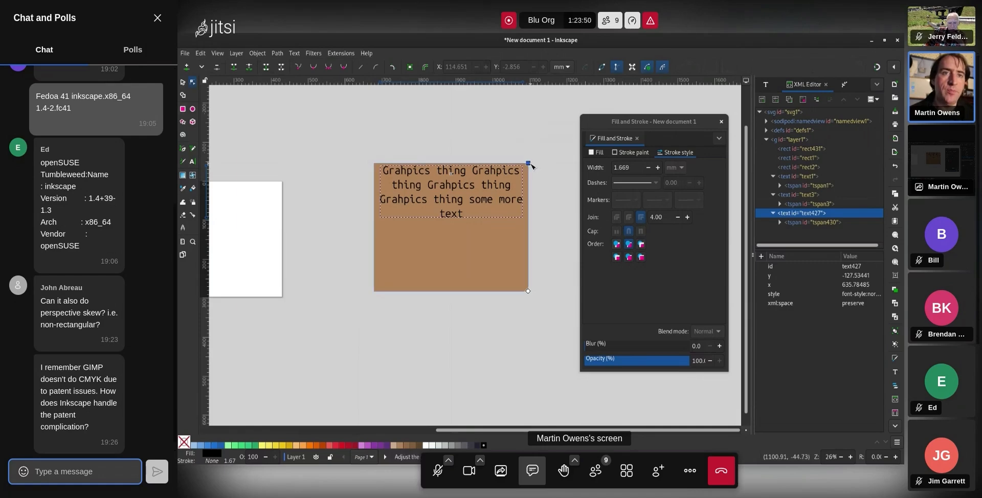
pyautogui.moveTo(528, 164)
pyautogui.mouseDown()
pyautogui.moveTo(498, 172)
pyautogui.moveTo(527, 164)
pyautogui.mouseUp()
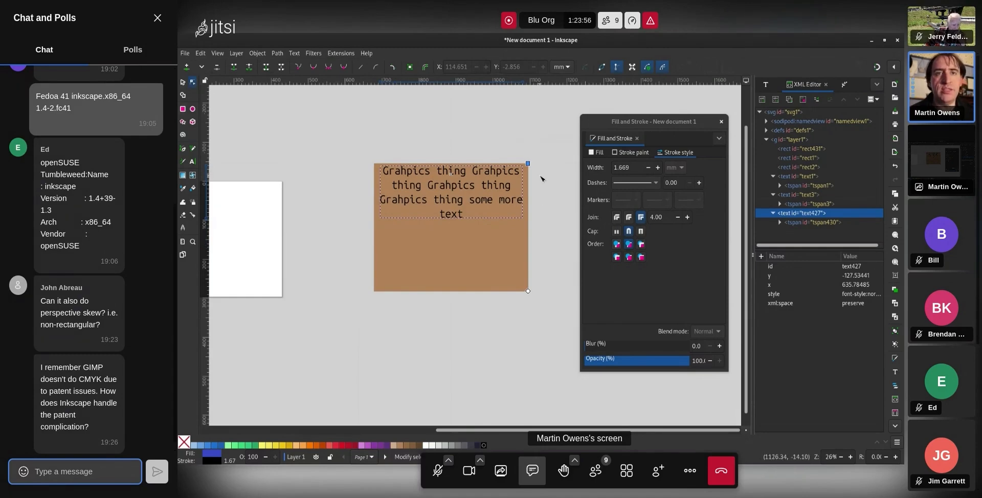
pyautogui.click(395, 140)
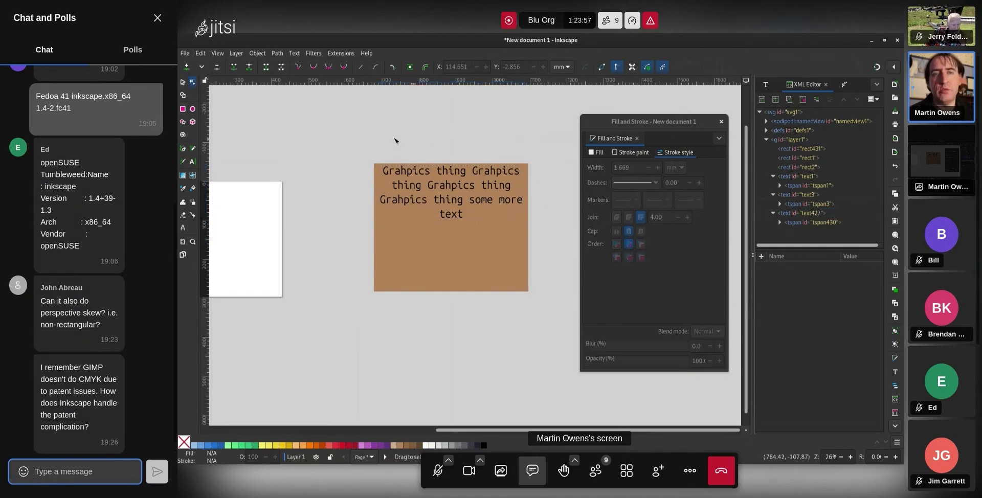
# Draw a dark red full circle above the text box
pyautogui.click(195, 109)
pyautogui.moveTo(396, 122); pyautogui.dragTo(445, 168)
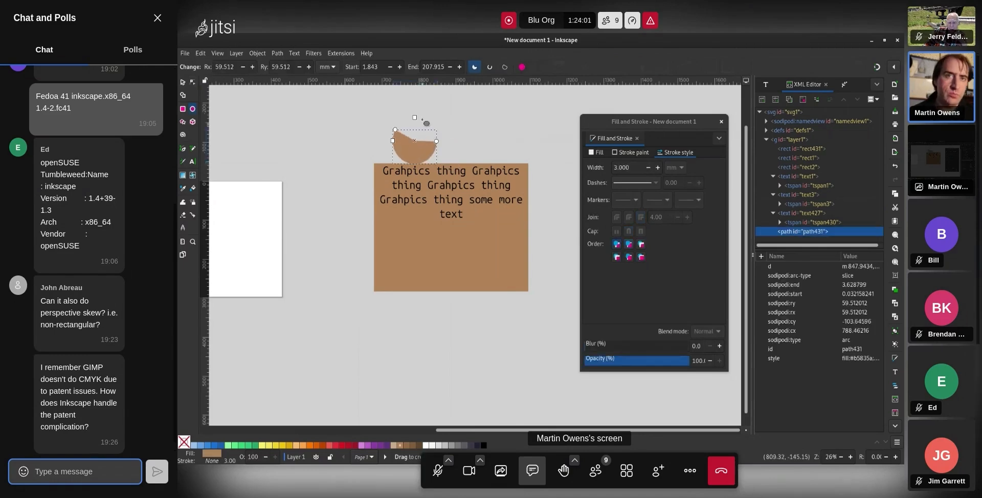
pyautogui.click(521, 68)
pyautogui.click(355, 446)
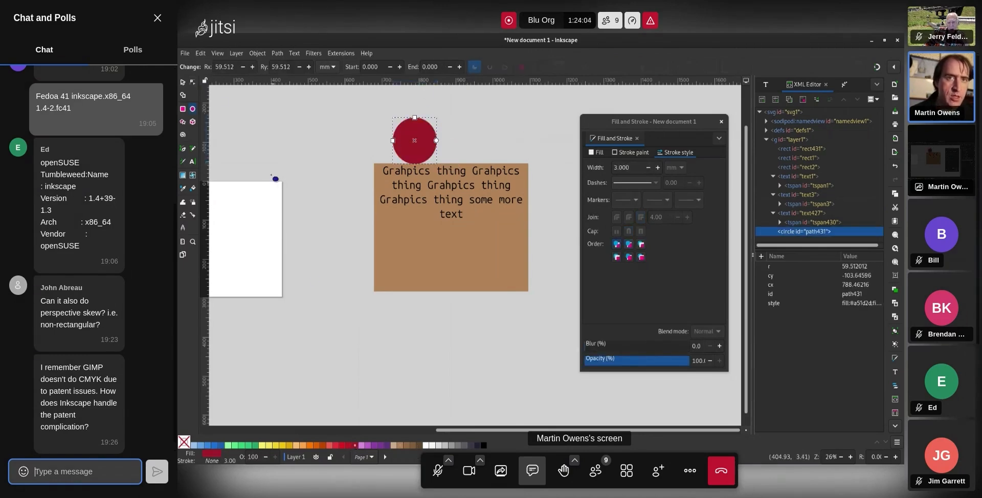
# Make the circle a subtraction frame for the flowed text
pyautogui.click(183, 82)
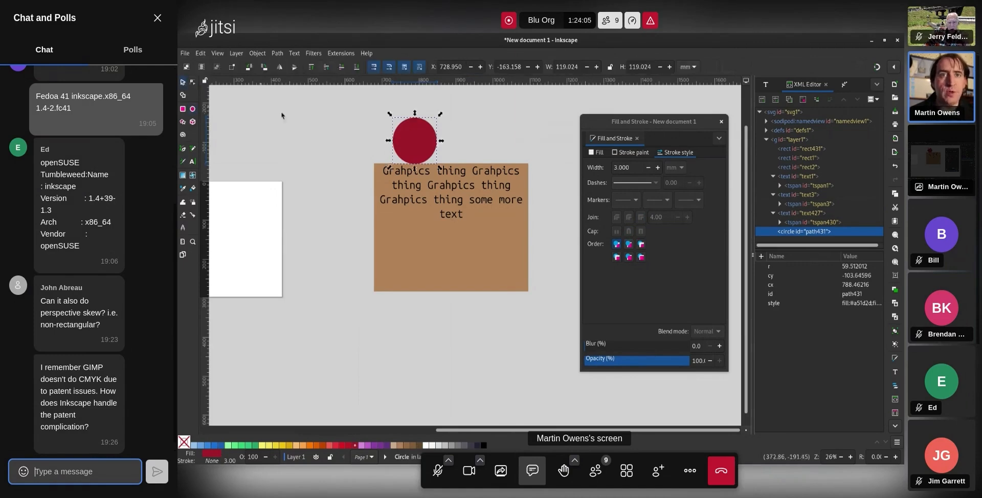
pyautogui.keyDown('shift'); pyautogui.click(478, 177); pyautogui.keyUp('shift')
pyautogui.click(294, 53)
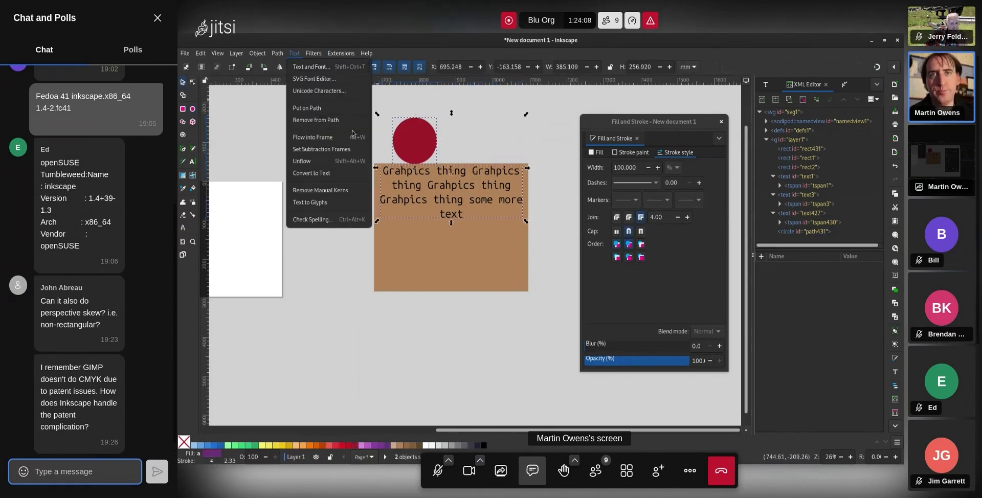
pyautogui.click(349, 149)
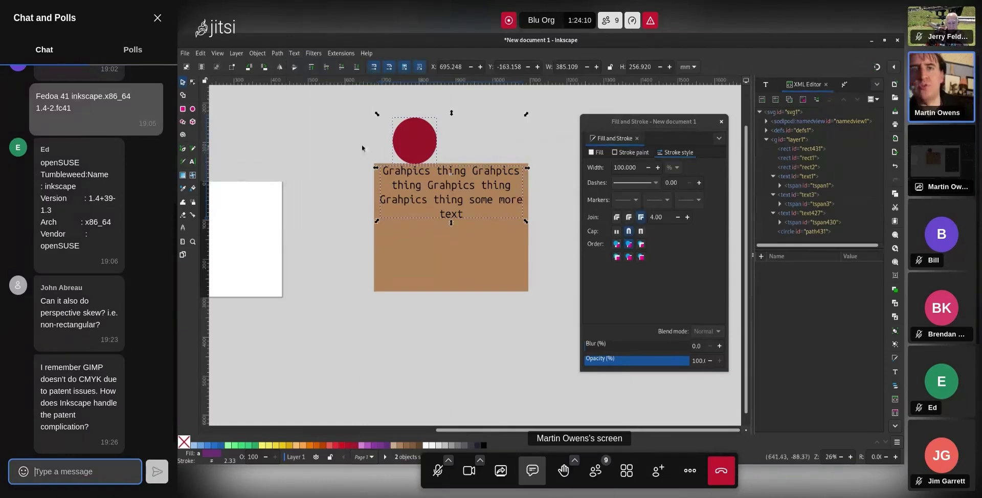
pyautogui.click(361, 144)
# Move the red circle into the brown frame and nudge it slightly left and up
pyautogui.moveTo(416, 143); pyautogui.dragTo(444, 205)
pyautogui.click(549, 228)
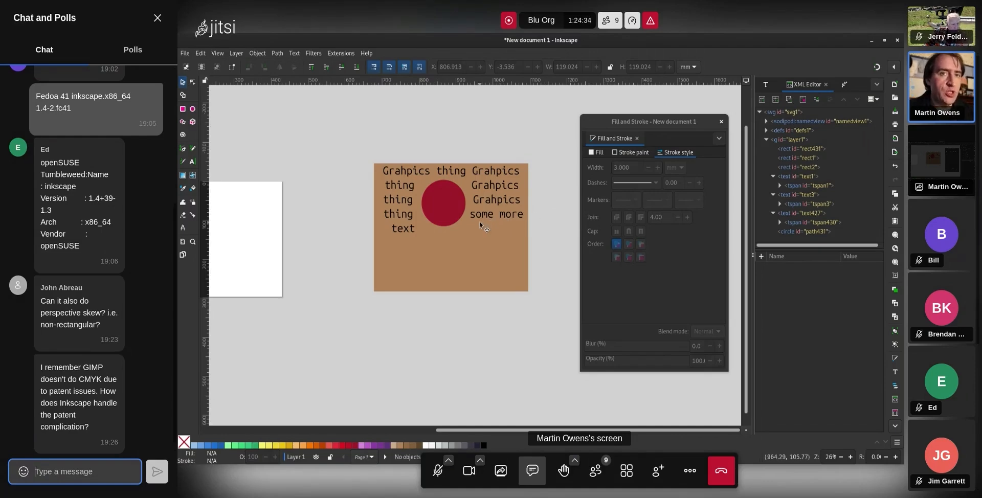
pyautogui.moveTo(447, 224)
pyautogui.mouseDown()
pyautogui.moveTo(437, 219)
pyautogui.moveTo(410, 260)
pyautogui.moveTo(430, 221)
pyautogui.moveTo(499, 221)
pyautogui.moveTo(440, 244)
pyautogui.moveTo(448, 155)
pyautogui.moveTo(437, 223)
pyautogui.moveTo(449, 217)
pyautogui.mouseUp()
pyautogui.click(484, 121)
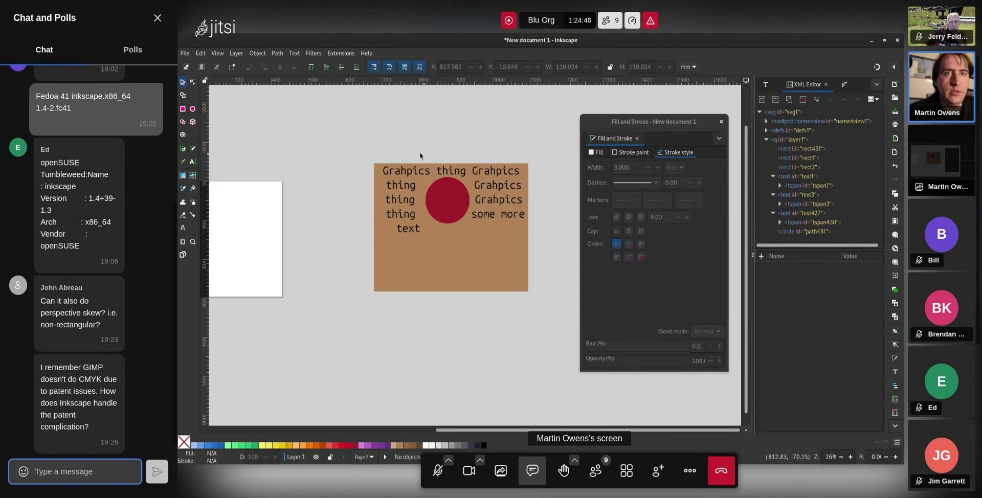
pyautogui.click(183, 151)
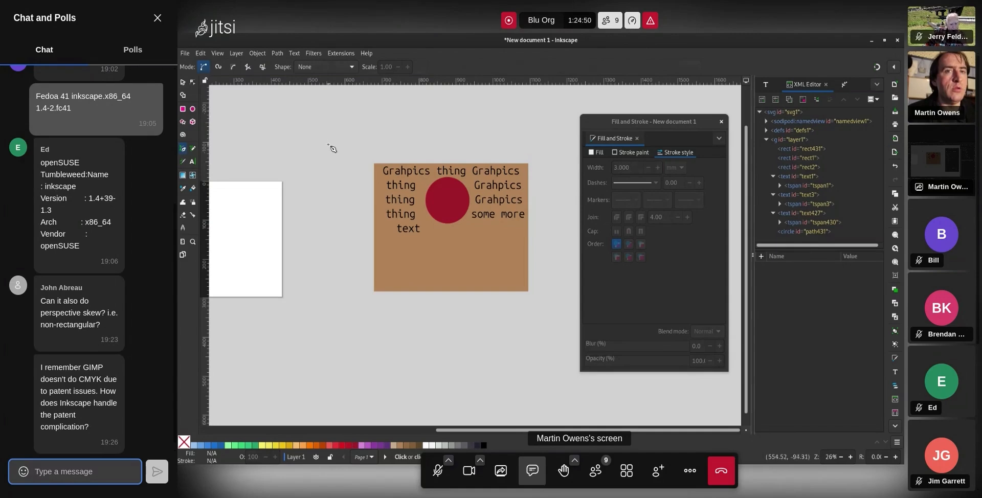
pyautogui.click(182, 83)
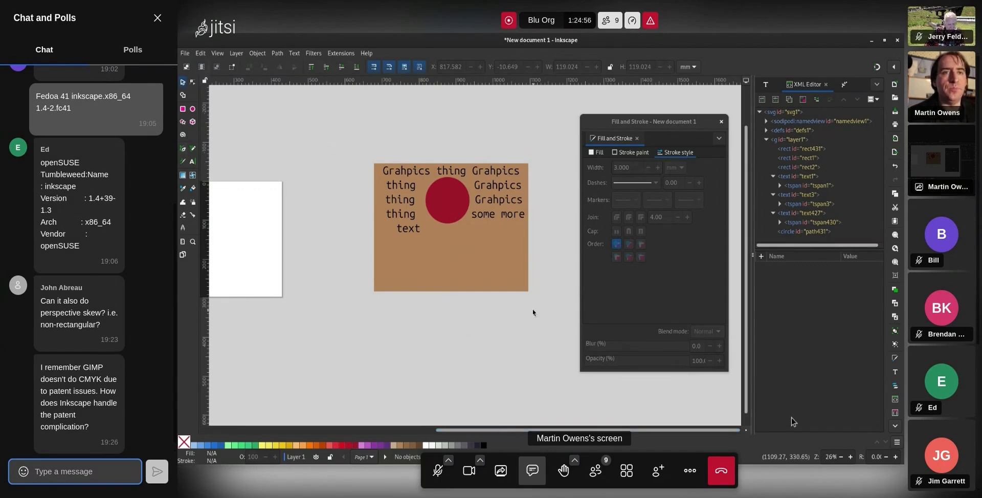
# Unflow the text into one long line and move it above the rectangle
pyautogui.click(486, 269)
pyautogui.click(472, 166)
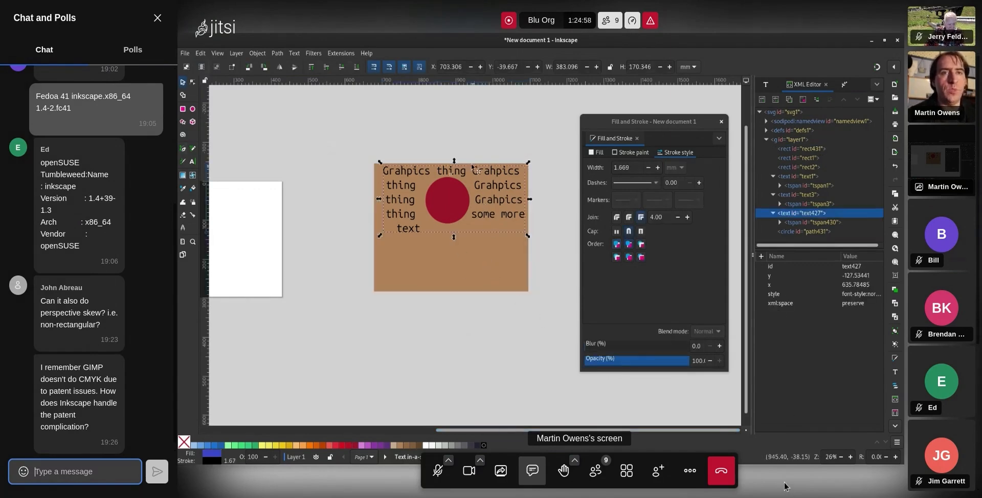
pyautogui.click(294, 53)
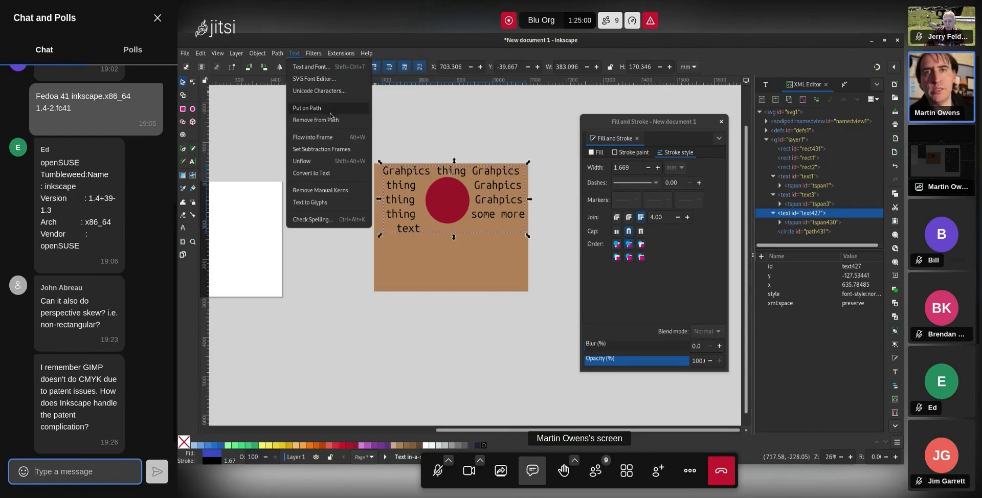
pyautogui.click(329, 159)
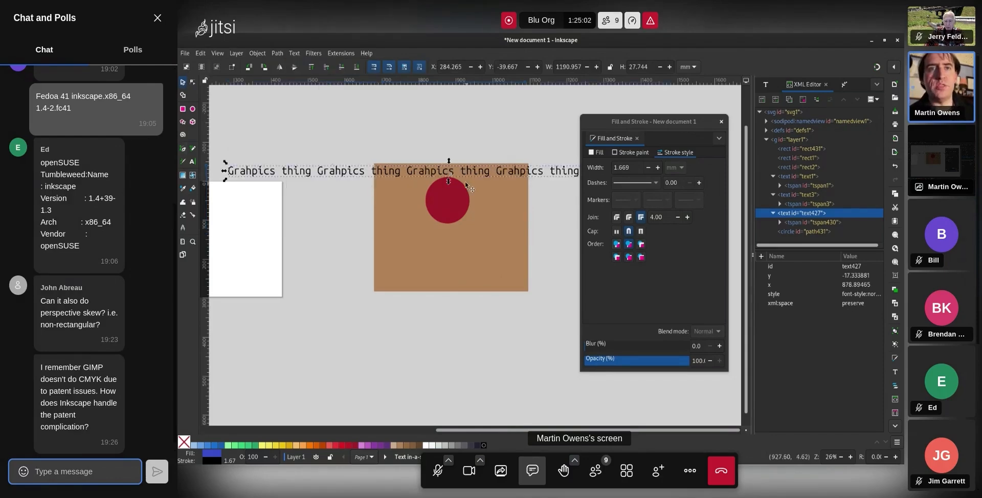
pyautogui.moveTo(439, 179); pyautogui.dragTo(452, 147)
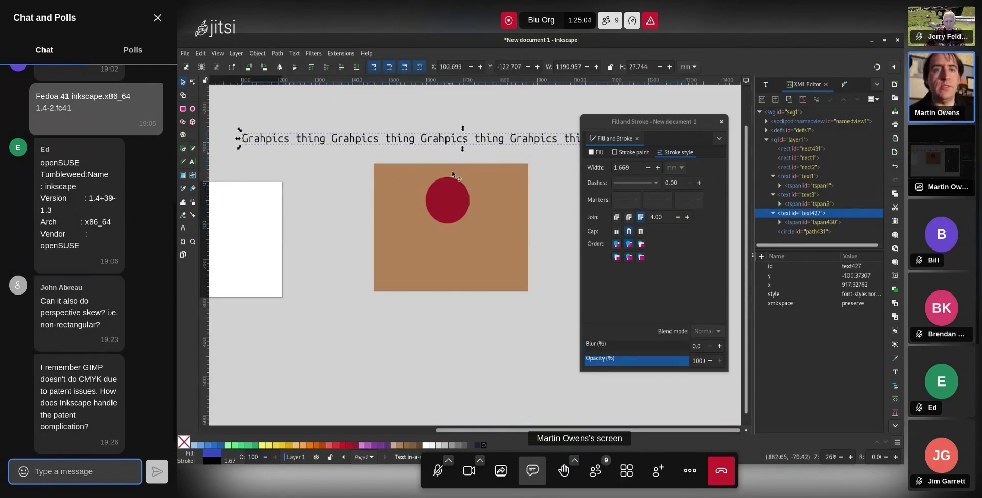
# Delete the red circle and narrow the brown rectangle to about 239 wide
pyautogui.click(502, 194)
pyautogui.click(431, 193)
pyautogui.press('Delete')
pyautogui.click(492, 223)
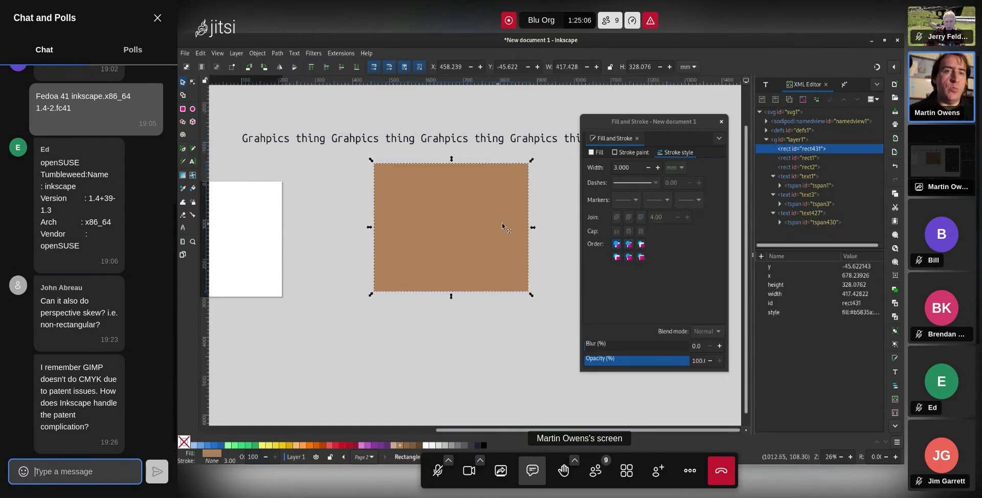
pyautogui.moveTo(534, 228)
pyautogui.mouseDown()
pyautogui.moveTo(470, 227)
pyautogui.moveTo(532, 221)
pyautogui.mouseUp()
# Duplicate the rectangle as a purple copy, then select both rectangles and the text
pyautogui.hotkey('ctrl', 'd')
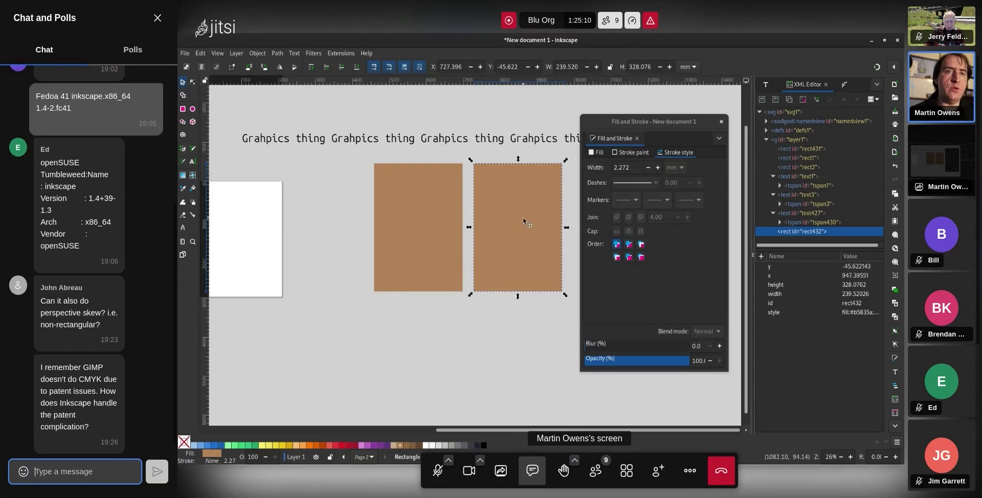
pyautogui.click(367, 446)
pyautogui.click(480, 333)
pyautogui.click(436, 209)
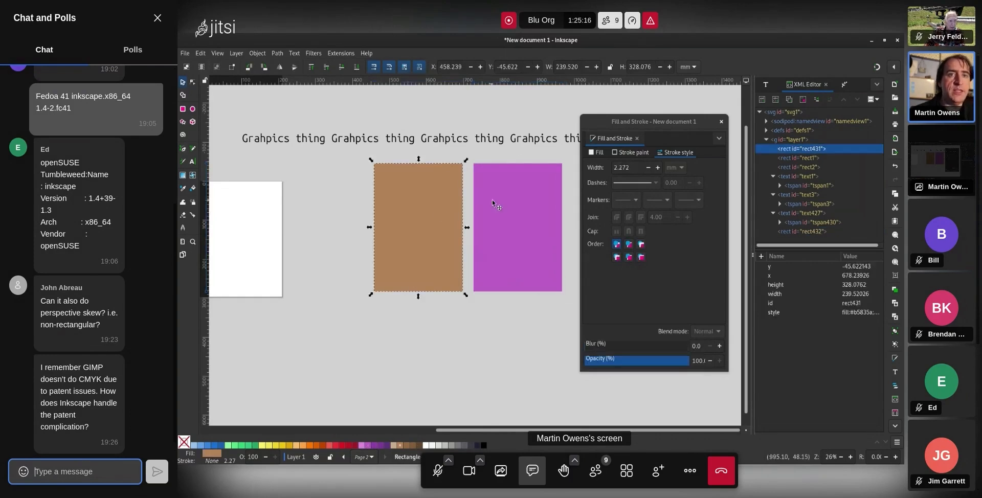
pyautogui.keyDown('shift'); pyautogui.click(492, 200); pyautogui.keyUp('shift')
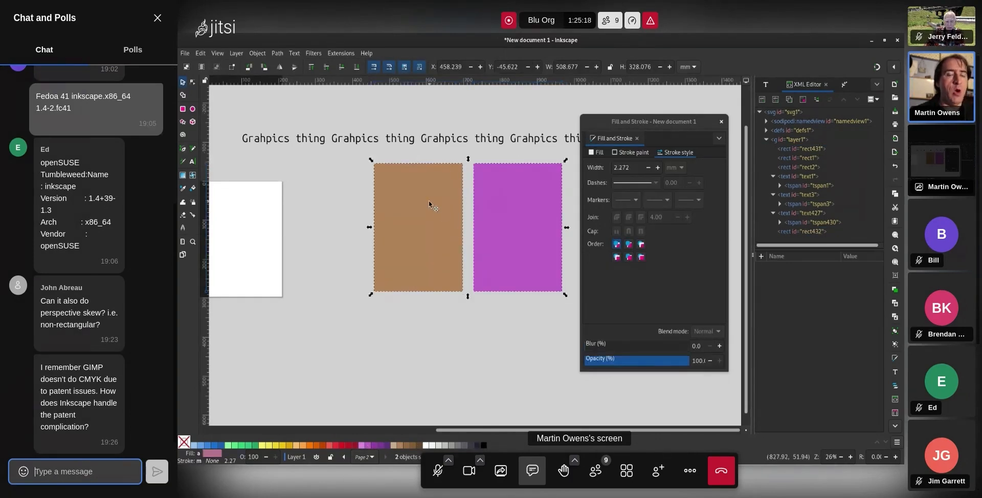
pyautogui.keyDown('shift'); pyautogui.click(453, 142); pyautogui.keyUp('shift')
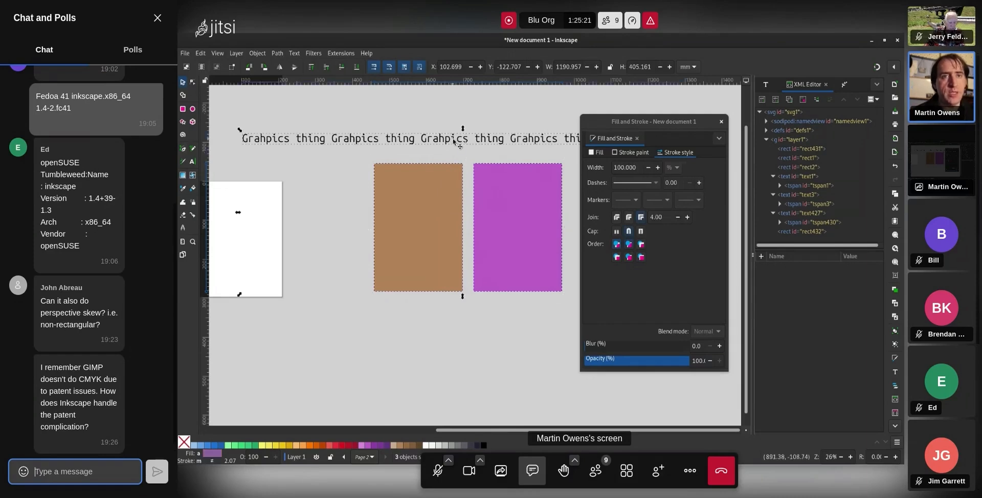
# Flow the text into both rectangles and append 'and then add even more so that you endng into the next bo'
pyautogui.click(308, 56)
pyautogui.moveTo(295, 56)
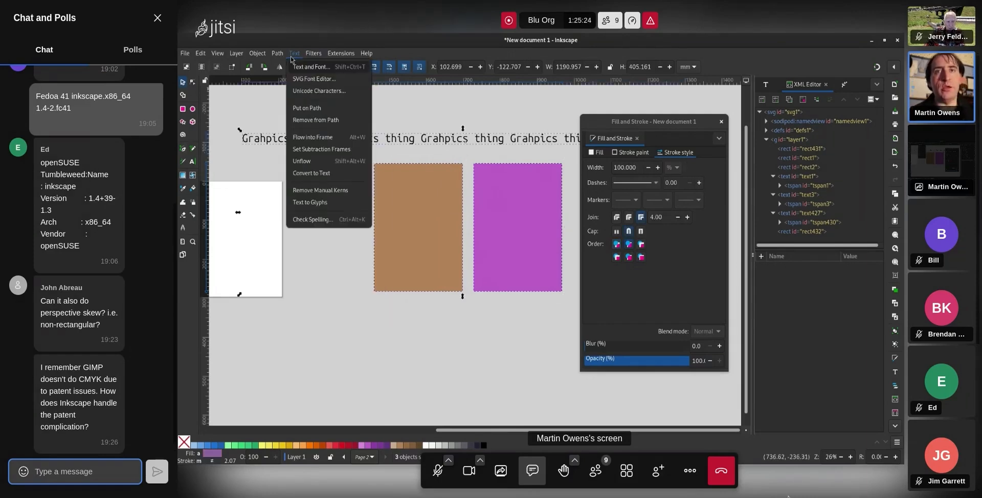
pyautogui.click(326, 143)
pyautogui.click(481, 142)
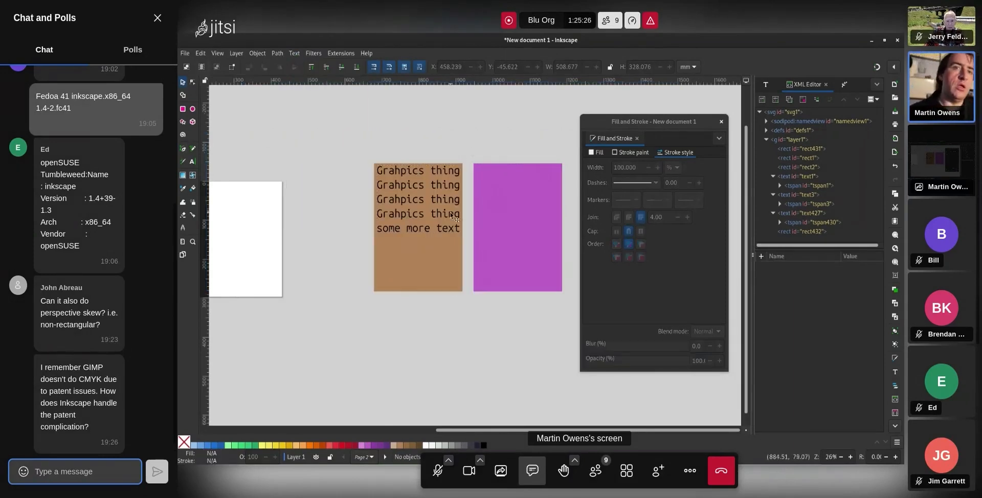
pyautogui.doubleClick(449, 229)
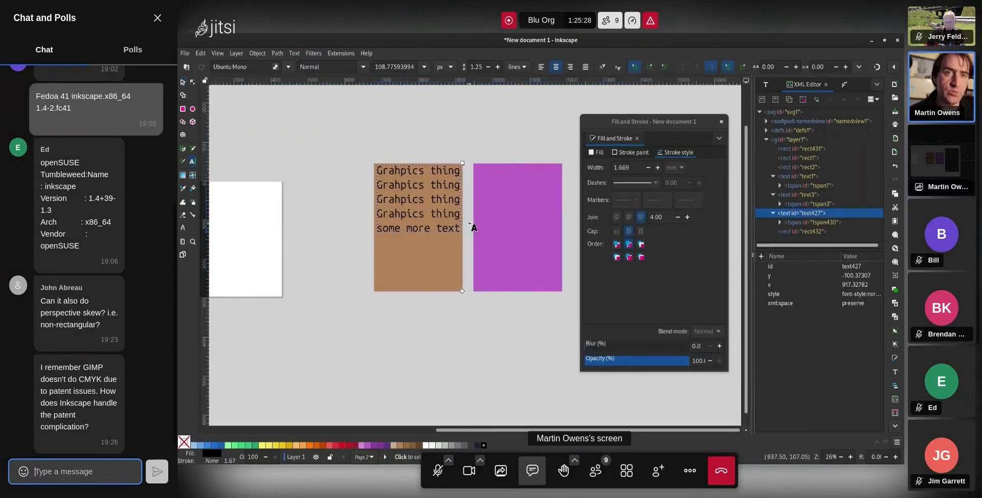
pyautogui.write('and')
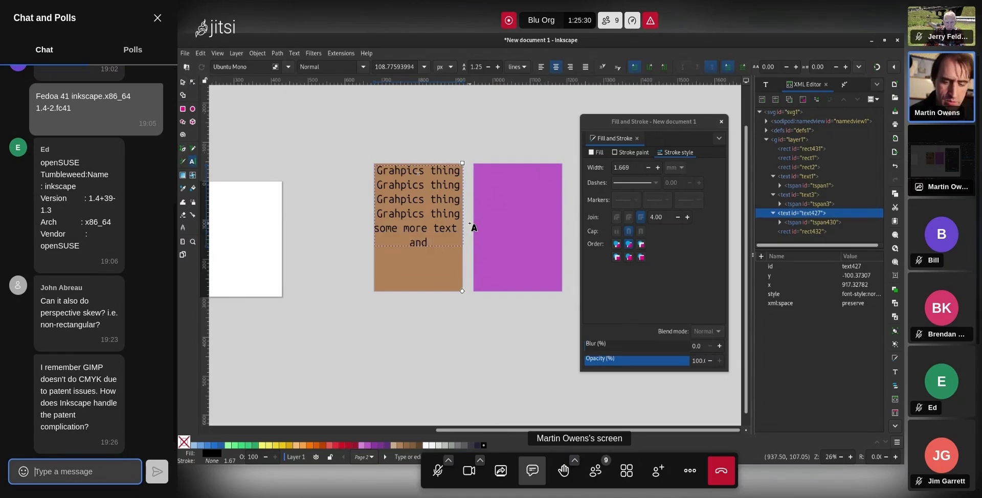
pyautogui.write(' then add even mor')
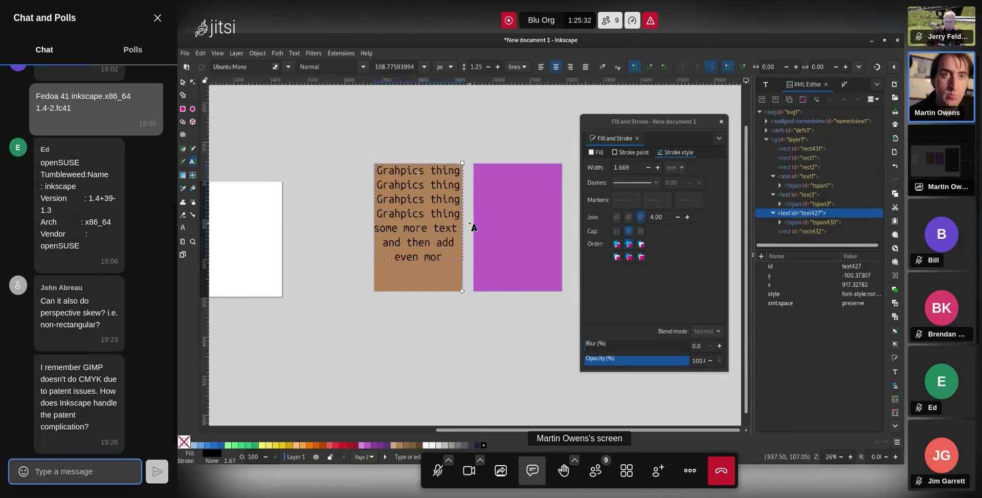
pyautogui.write('e so that you e')
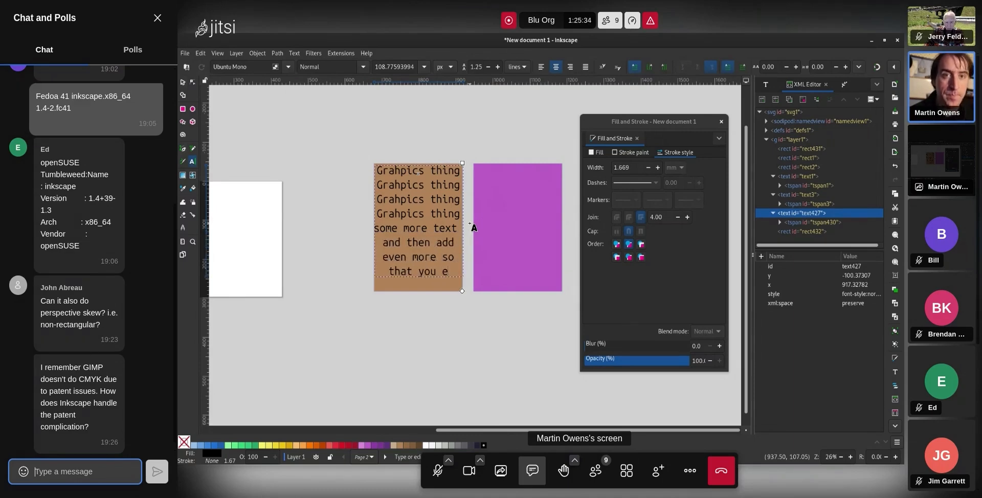
pyautogui.write('nd')
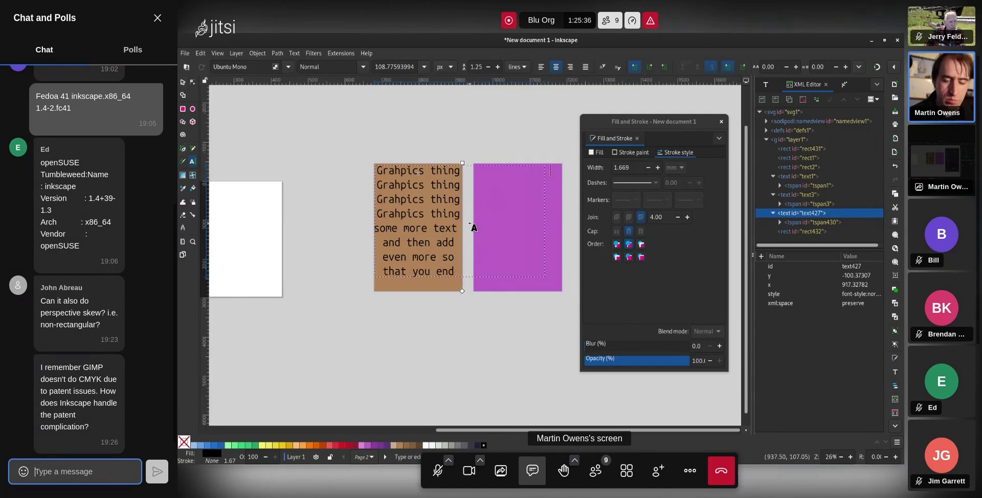
pyautogui.write('ng into the next bo')
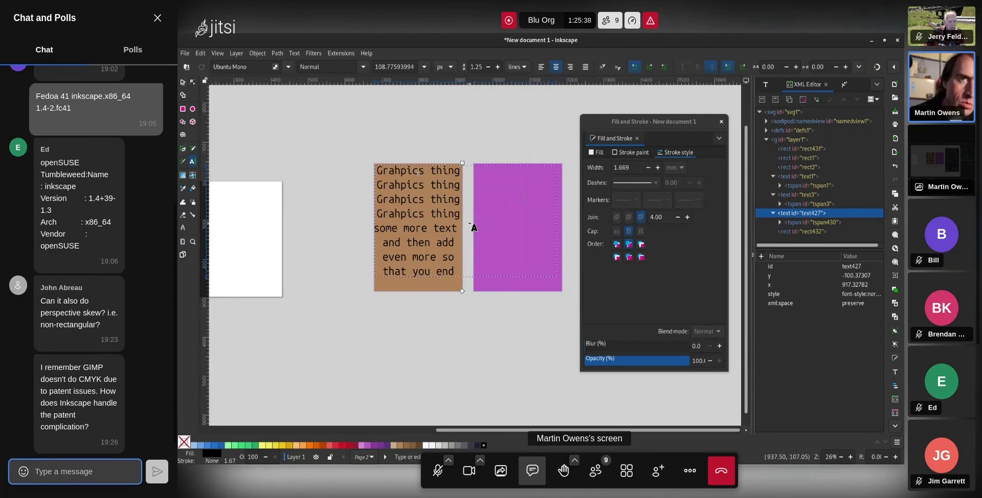
pyautogui.press('F1')
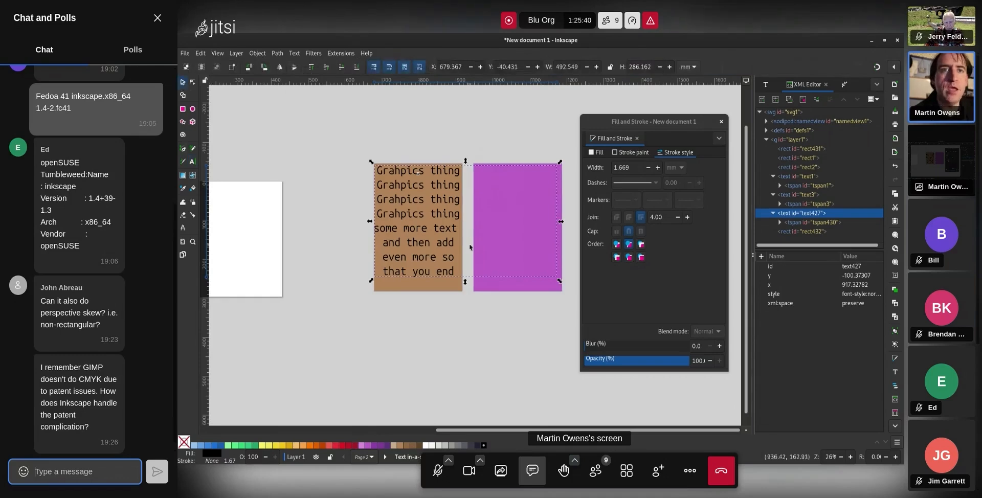
# Send the purple rectangle behind the text and move it up and left
pyautogui.click(517, 249)
pyautogui.press('End')
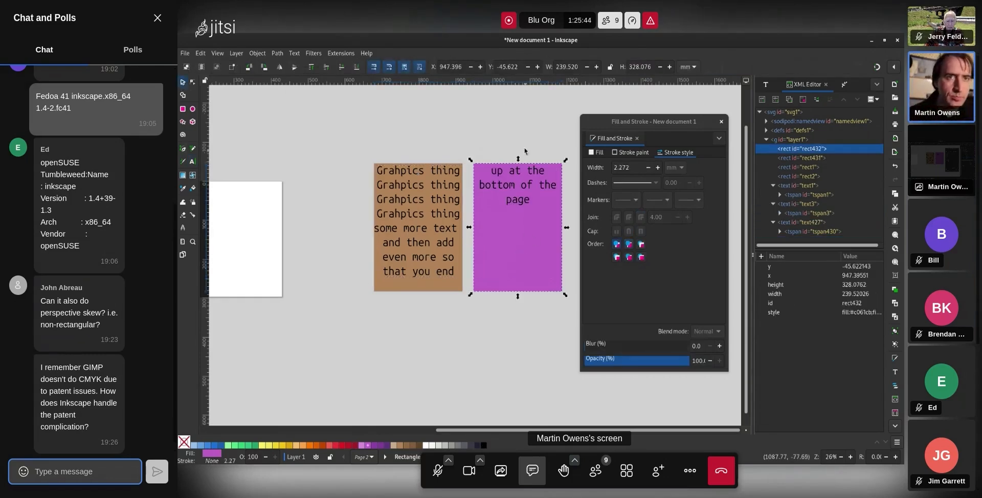
pyautogui.press('Escape')
pyautogui.doubleClick(515, 201)
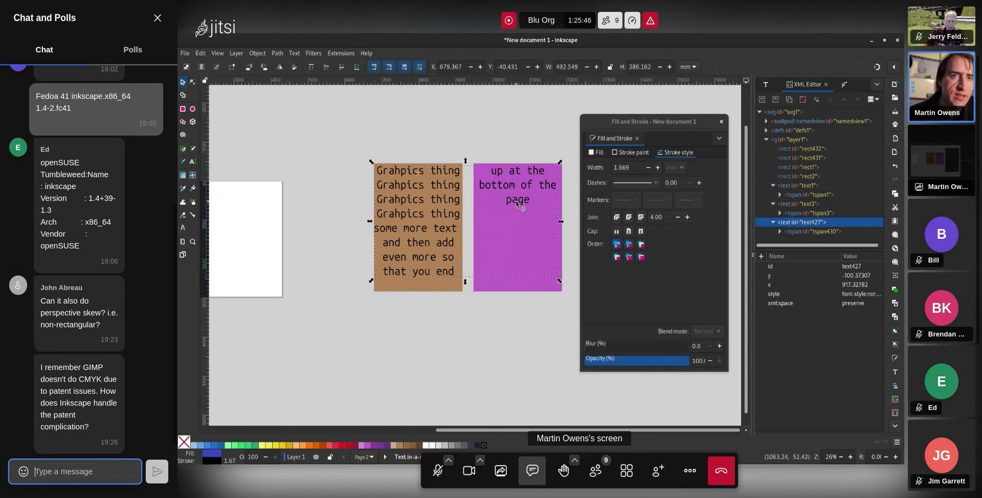
pyautogui.moveTo(516, 202); pyautogui.dragTo(407, 200)
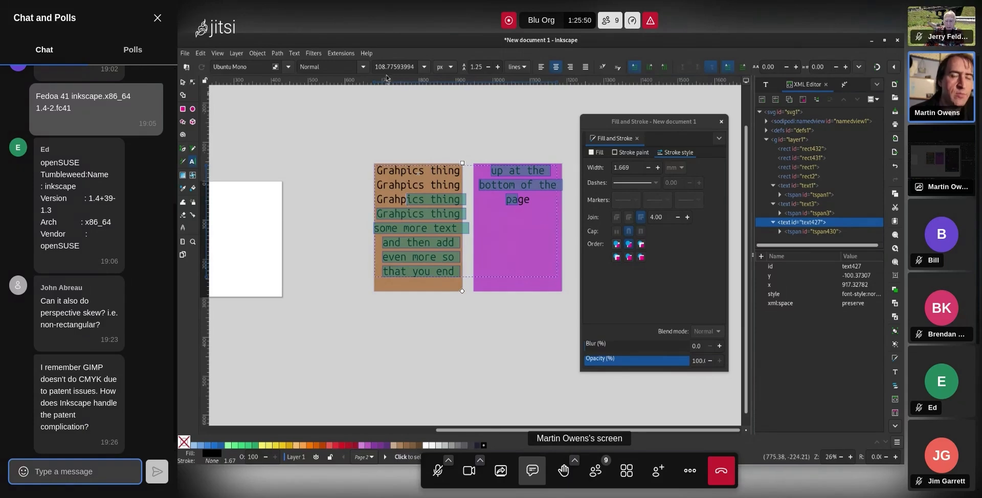
pyautogui.click(183, 83)
pyautogui.press('Escape')
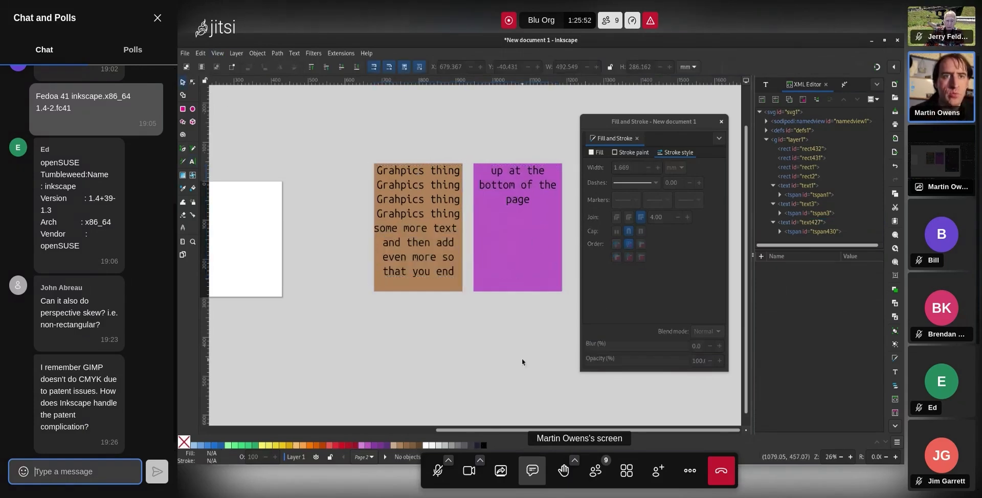
pyautogui.click(526, 281)
pyautogui.moveTo(516, 272)
pyautogui.mouseDown()
pyautogui.moveTo(547, 293)
pyautogui.moveTo(514, 253)
pyautogui.moveTo(549, 272)
pyautogui.moveTo(499, 355)
pyautogui.moveTo(449, 348)
pyautogui.moveTo(440, 281)
pyautogui.moveTo(383, 208)
pyautogui.moveTo(379, 278)
pyautogui.moveTo(553, 246)
pyautogui.moveTo(533, 260)
pyautogui.mouseUp()
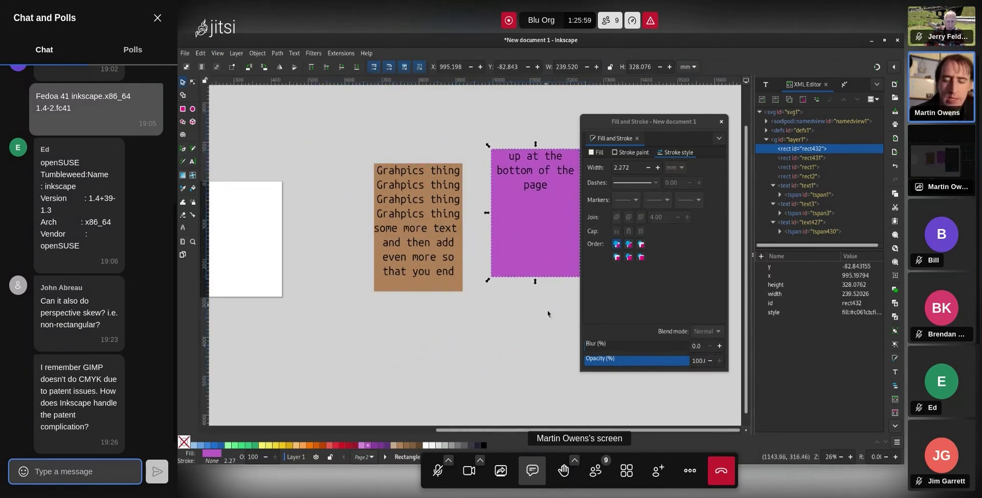
# Unflow the text into one line above and align the purple rectangle with the brown one
pyautogui.click(455, 220)
pyautogui.click(294, 54)
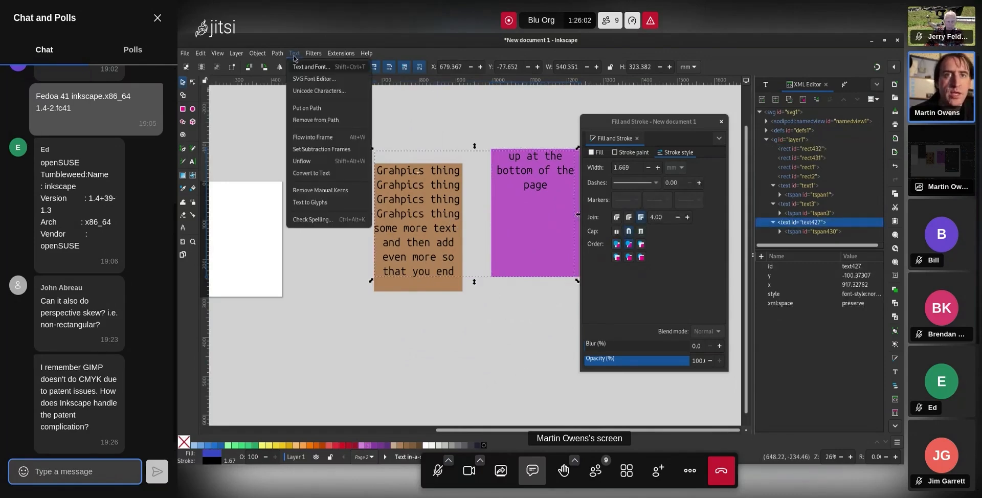
pyautogui.click(336, 160)
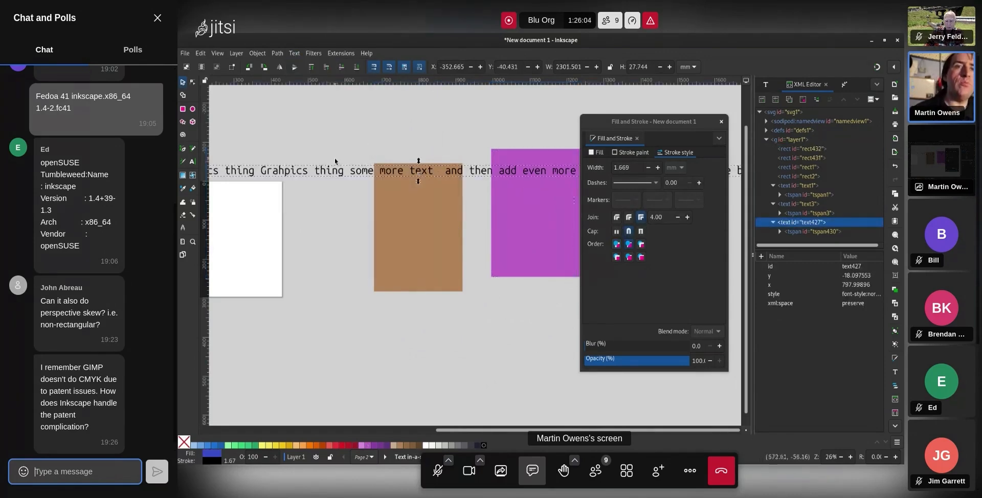
pyautogui.moveTo(391, 175); pyautogui.dragTo(402, 137)
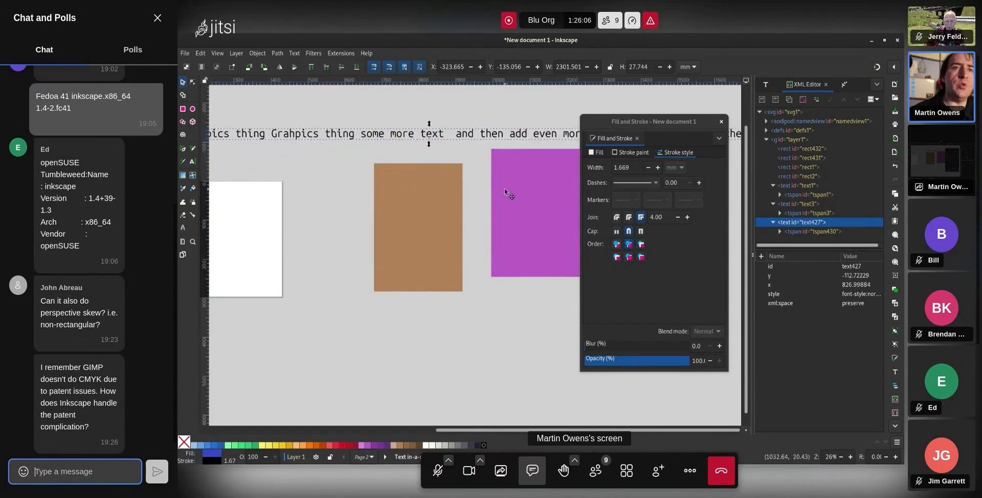
pyautogui.moveTo(504, 188); pyautogui.dragTo(512, 211)
# Union the brown and purple rectangles into one path and skew the left part's top-right corner
pyautogui.keyDown('shift'); pyautogui.click(436, 228); pyautogui.keyUp('shift')
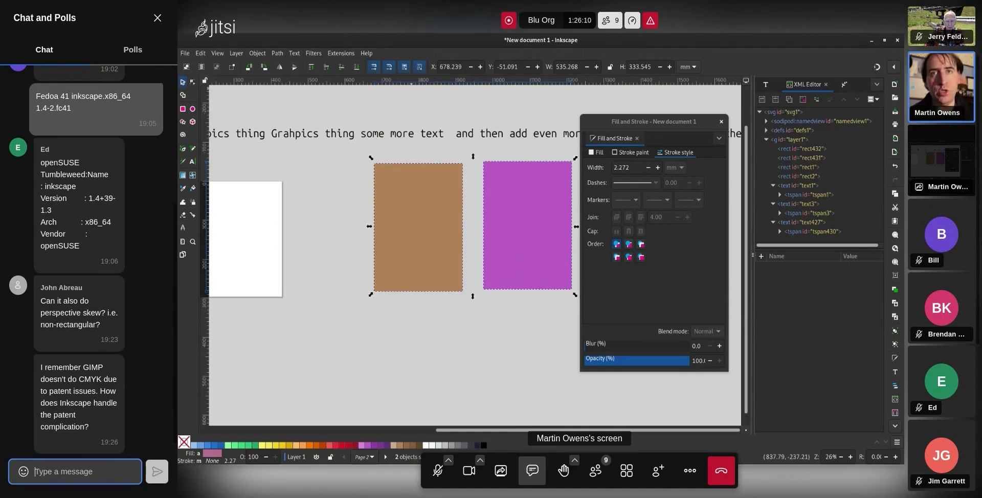
pyautogui.click(277, 53)
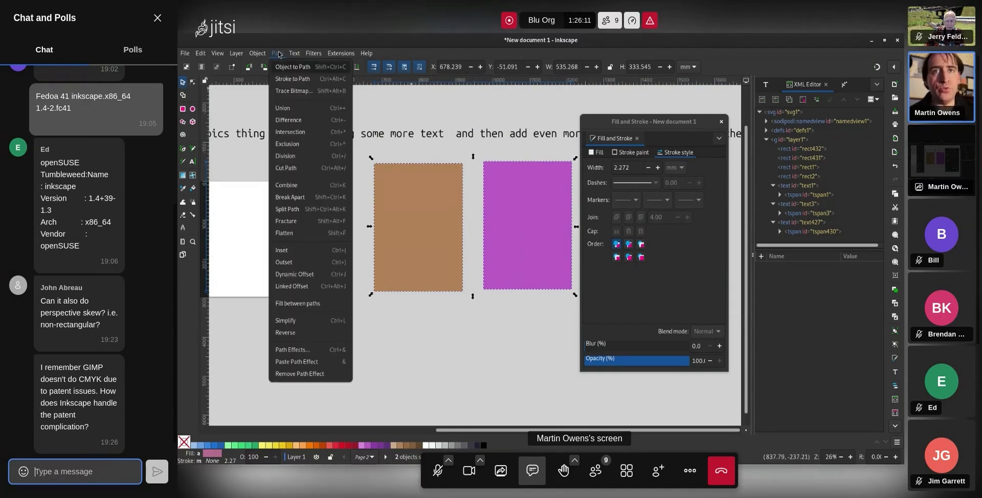
pyautogui.click(303, 109)
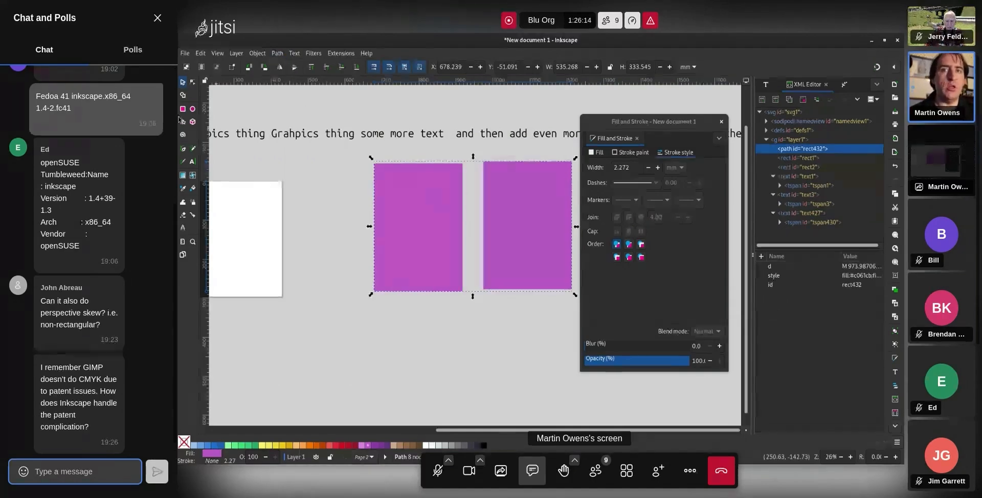
pyautogui.click(193, 83)
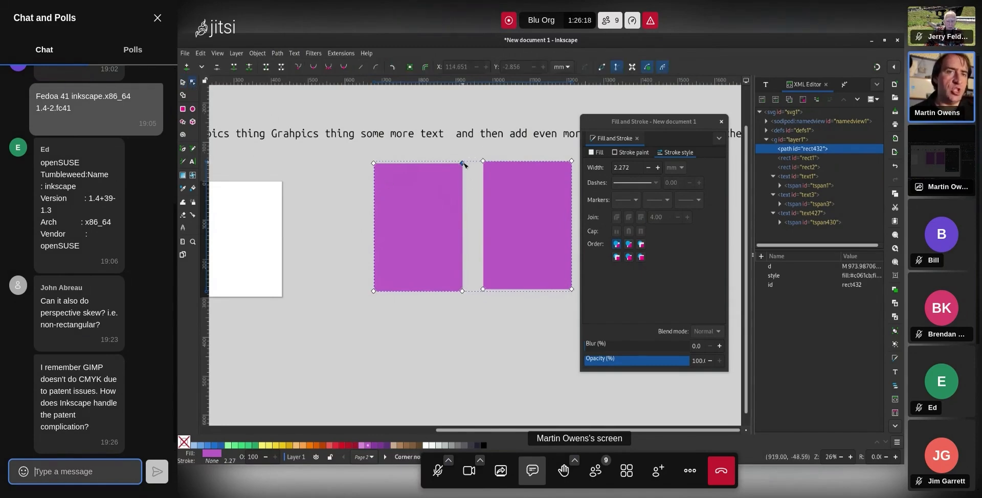
pyautogui.moveTo(463, 164)
pyautogui.mouseDown()
pyautogui.moveTo(517, 175)
pyautogui.moveTo(498, 177)
pyautogui.moveTo(474, 152)
pyautogui.moveTo(463, 162)
pyautogui.mouseUp()
# Check the fill settings and select the merged path together with the text
pyautogui.click(596, 153)
pyautogui.click(183, 83)
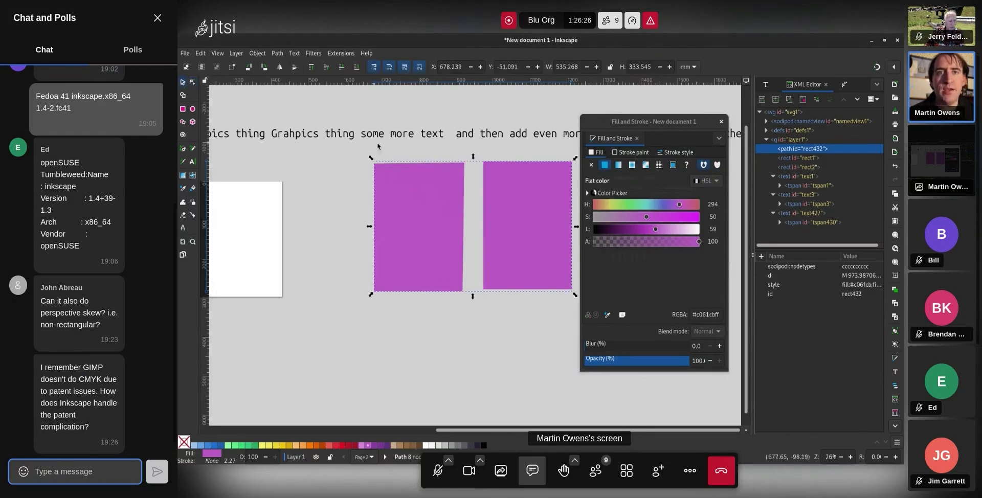
pyautogui.keyDown('shift'); pyautogui.click(465, 139); pyautogui.keyUp('shift')
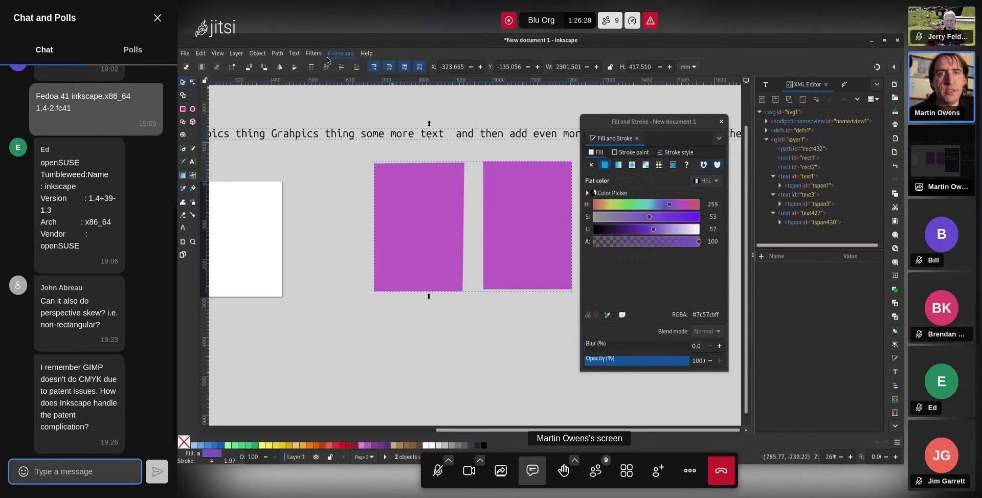
pyautogui.click(294, 53)
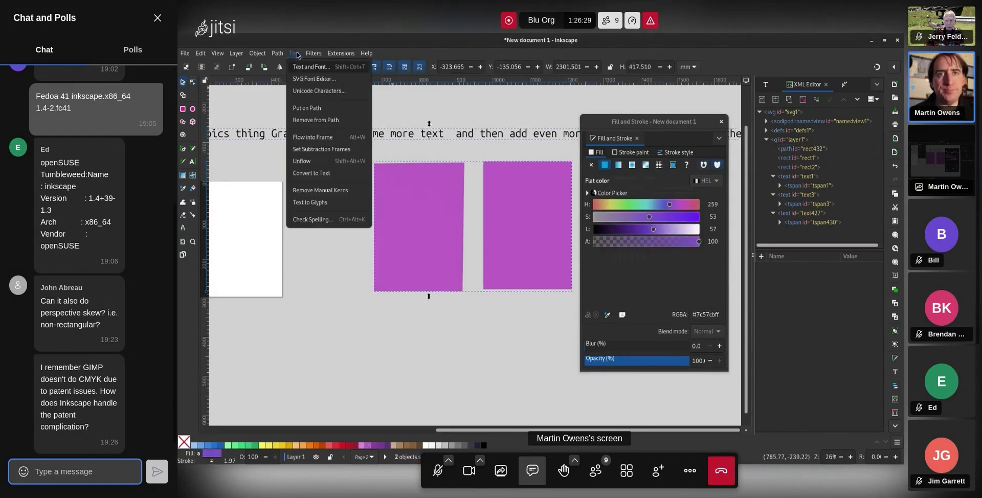
# Flow the text into the merged purple shapes and select all nodes of the right rectangle
pyautogui.click(330, 139)
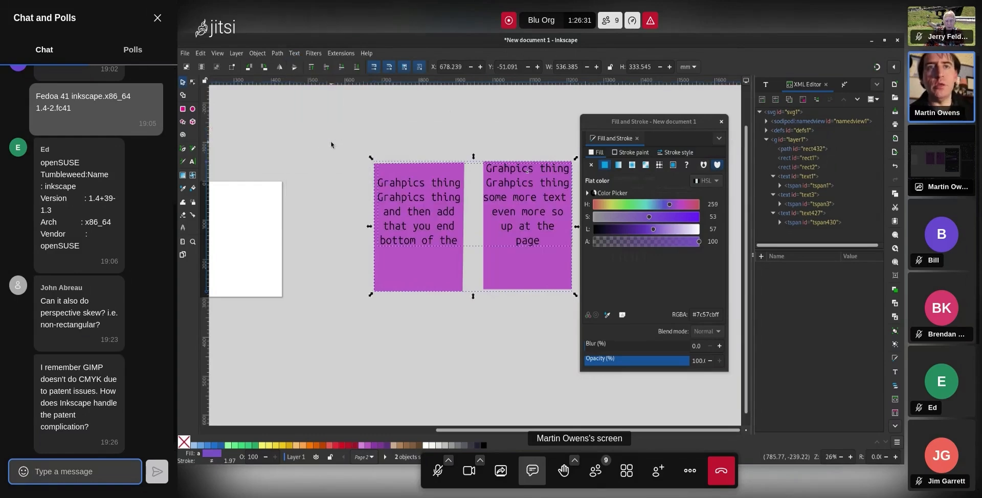
pyautogui.doubleClick(420, 183)
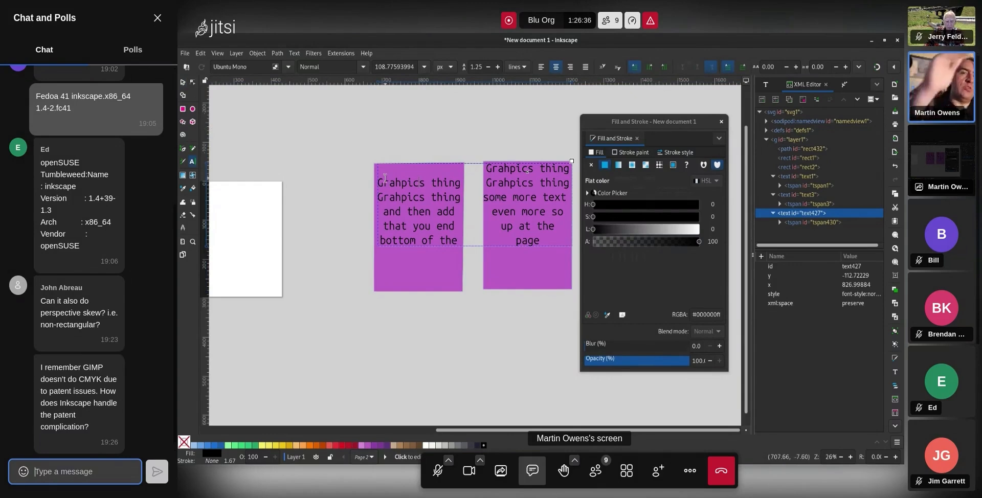
pyautogui.click(192, 83)
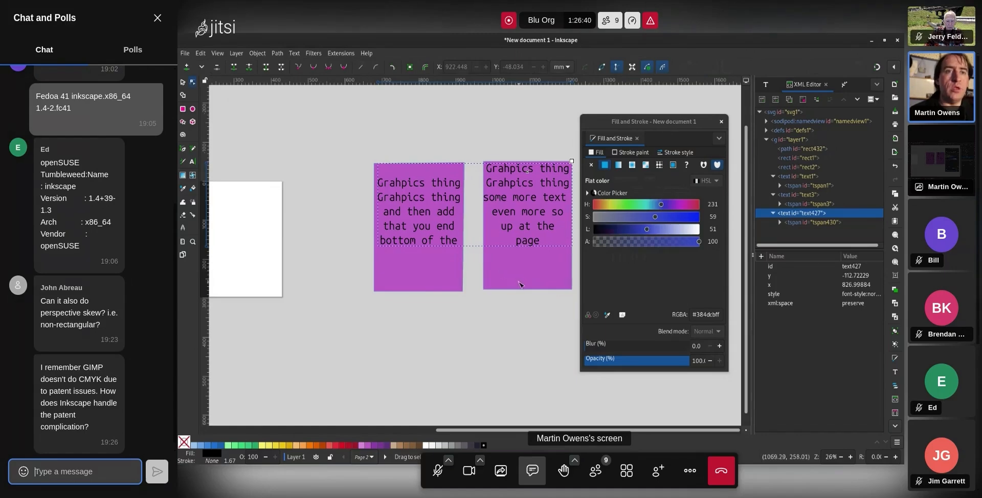
pyautogui.moveTo(478, 152); pyautogui.dragTo(573, 290)
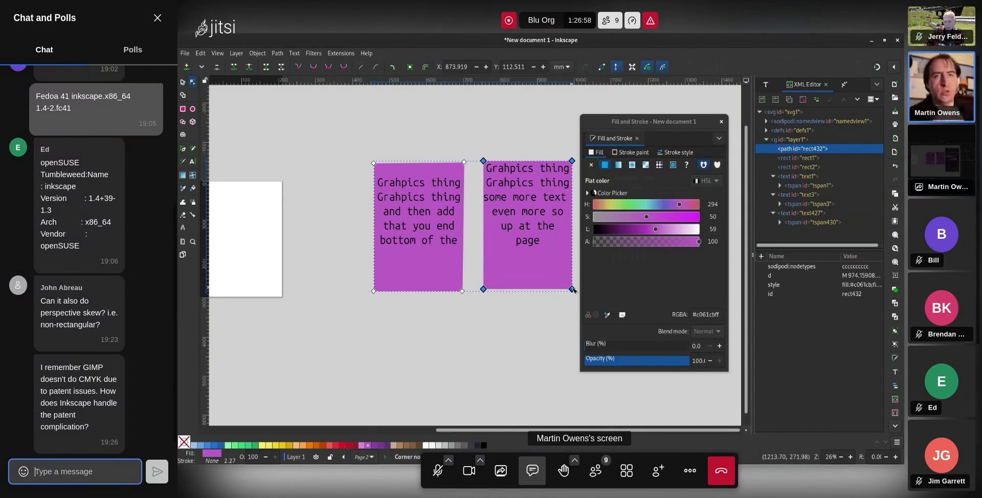
# Reshape the right purple shape by moving its top-left corner and bending its right edge outward
pyautogui.click(503, 350)
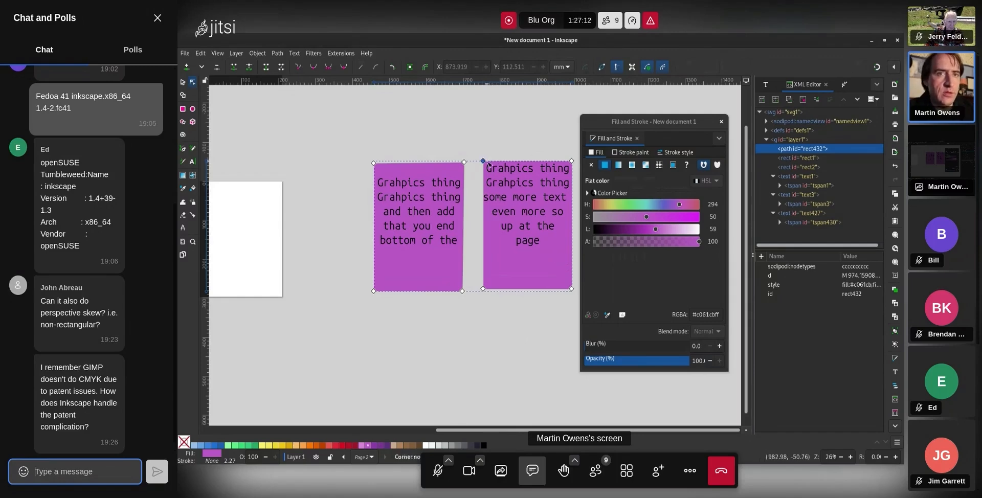
pyautogui.moveTo(482, 161); pyautogui.dragTo(481, 252)
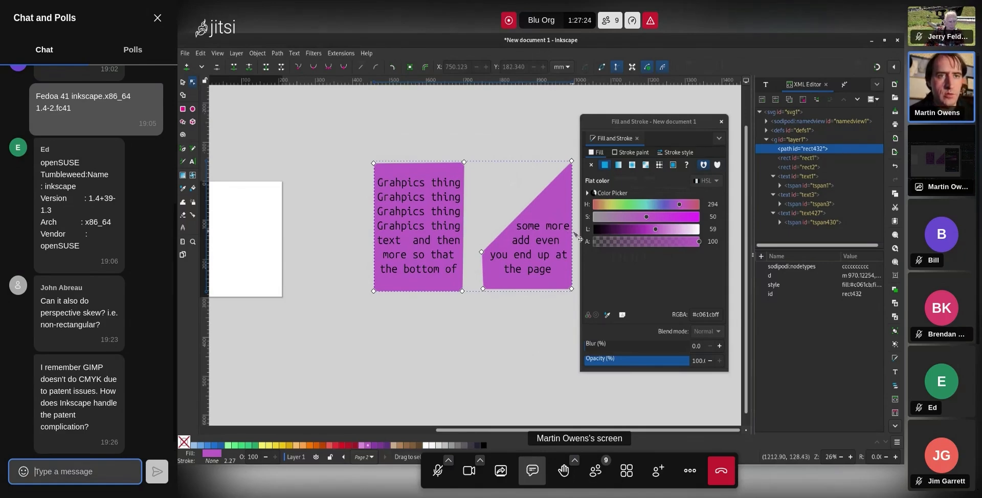
pyautogui.moveTo(571, 234); pyautogui.dragTo(579, 232)
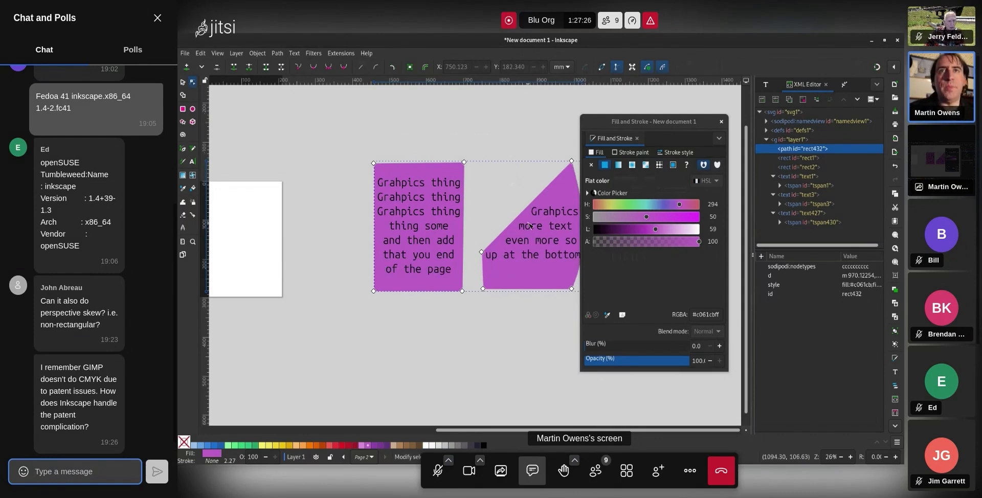
pyautogui.moveTo(700, 121); pyautogui.dragTo(725, 120)
pyautogui.click(578, 132)
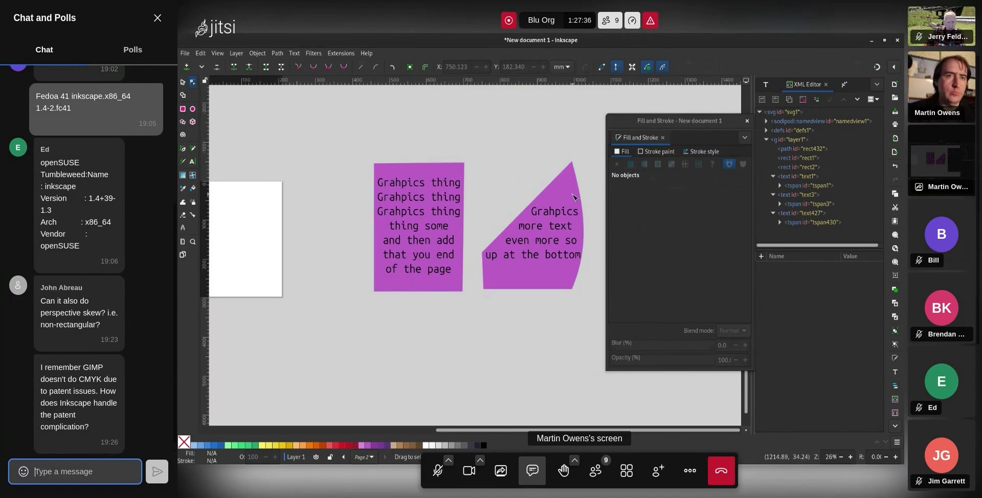
# Draw an upward-curved line above the purple shapes with dark red stroke and no fill
pyautogui.click(182, 149)
pyautogui.click(330, 147)
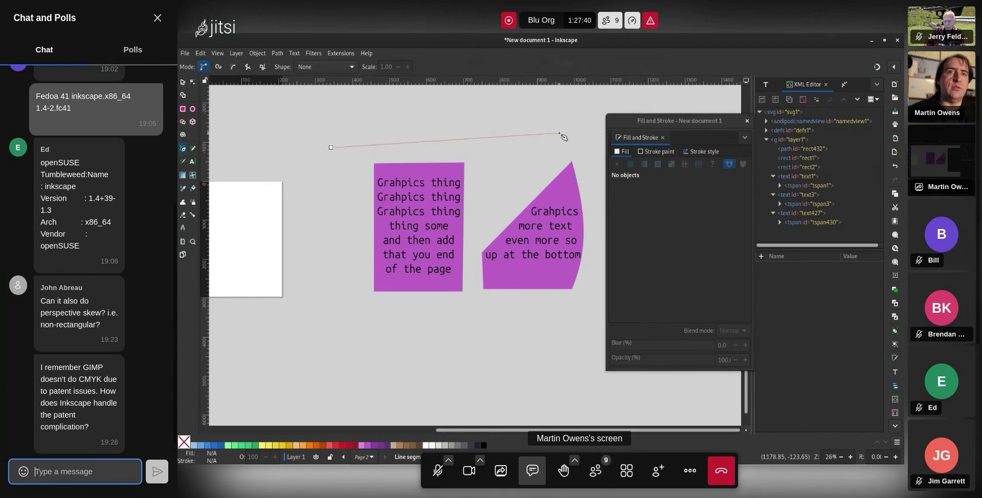
pyautogui.doubleClick(562, 132)
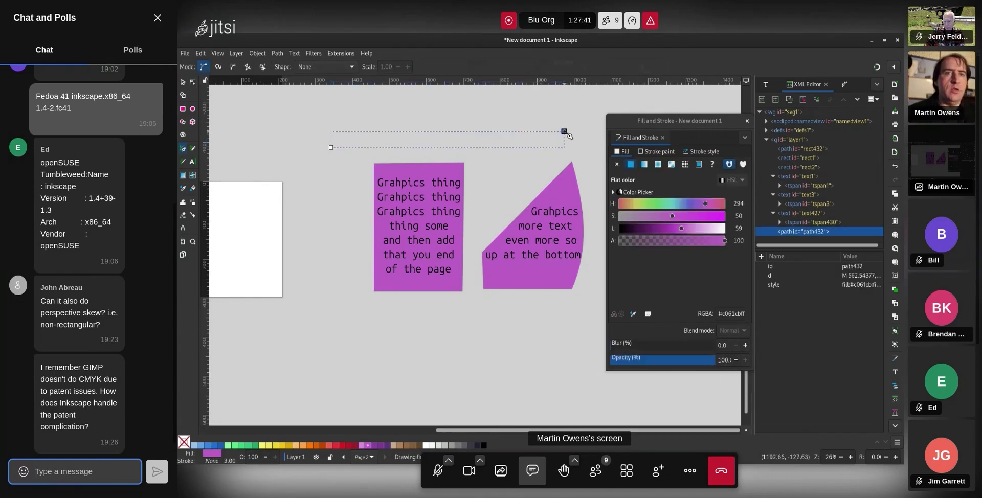
pyautogui.click(192, 83)
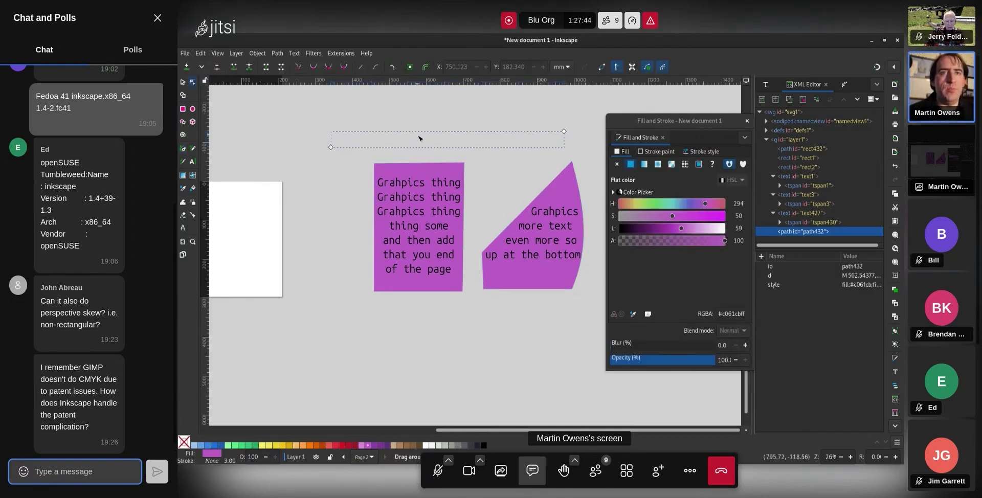
pyautogui.moveTo(419, 141); pyautogui.dragTo(424, 120)
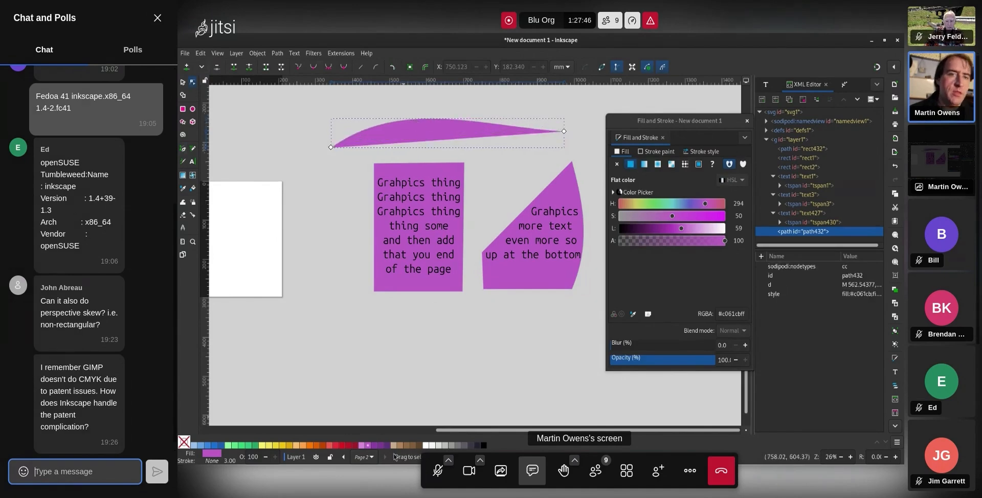
pyautogui.keyDown('shift'); pyautogui.click(354, 444); pyautogui.keyUp('shift')
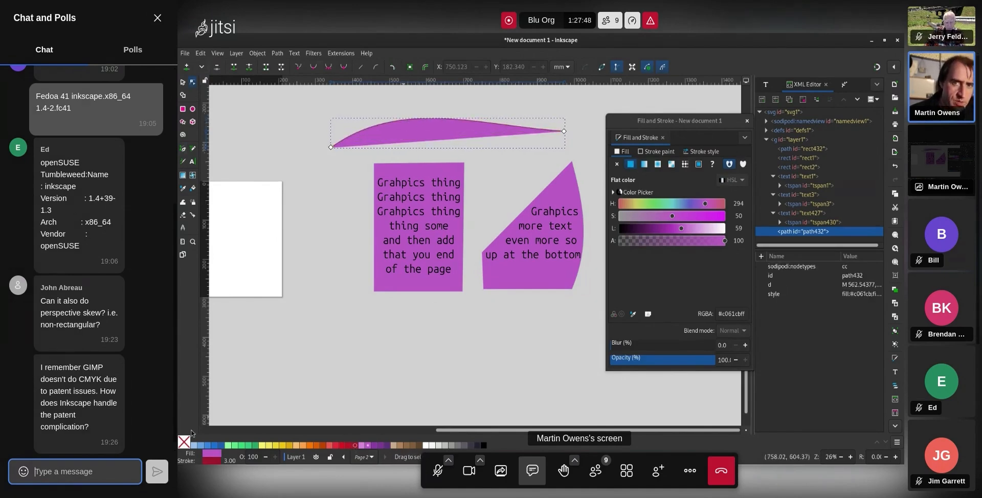
pyautogui.click(181, 444)
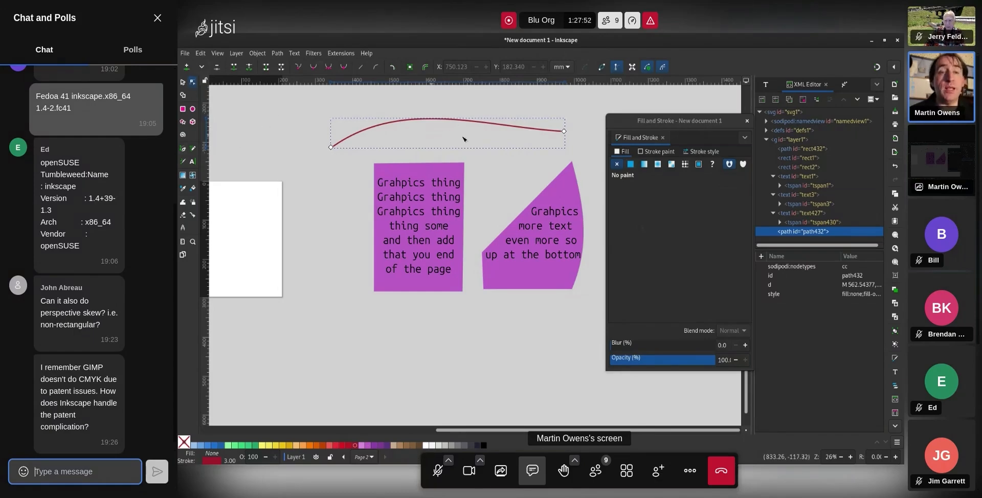
# Add arrowheads at both ends, set stroke width 7, and flatten the curve slightly
pyautogui.click(704, 152)
pyautogui.click(721, 199)
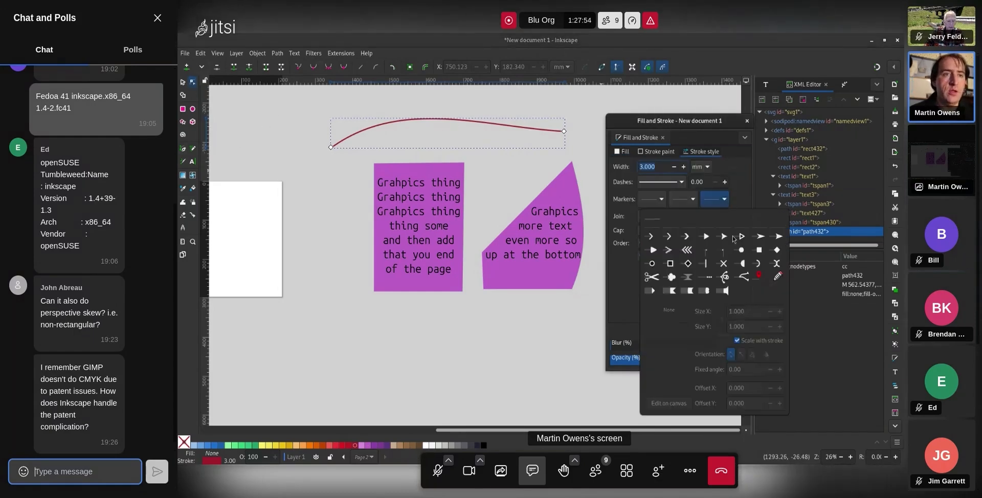
pyautogui.click(706, 239)
pyautogui.click(650, 199)
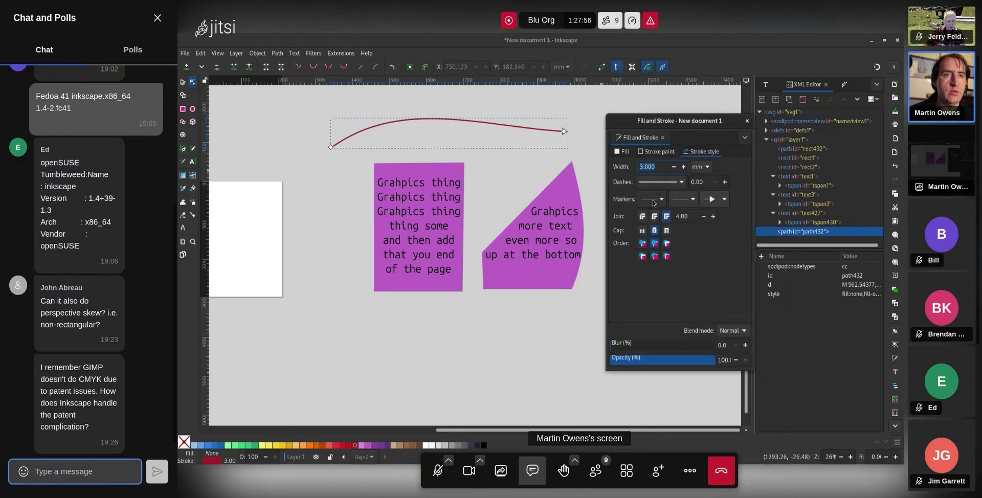
pyautogui.click(650, 198)
pyautogui.click(642, 238)
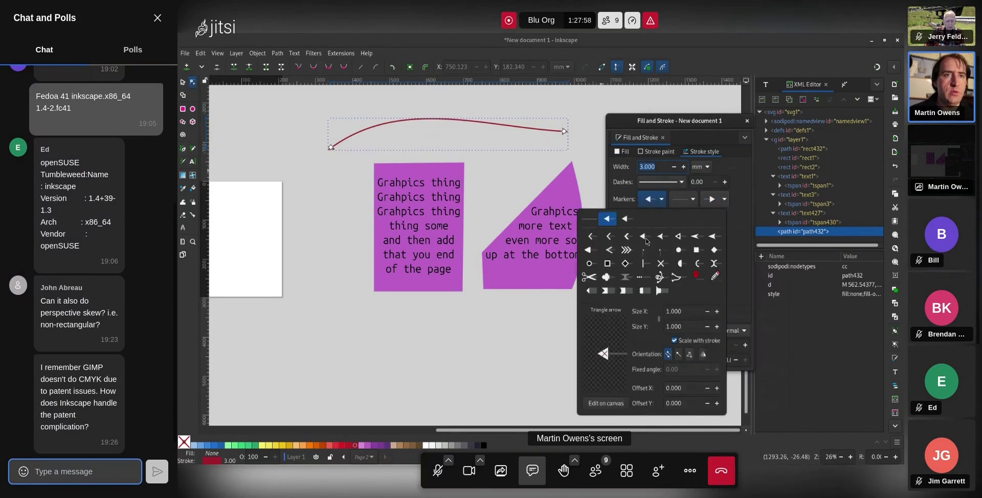
pyautogui.click(663, 166)
pyautogui.write('7')
pyautogui.press('Return')
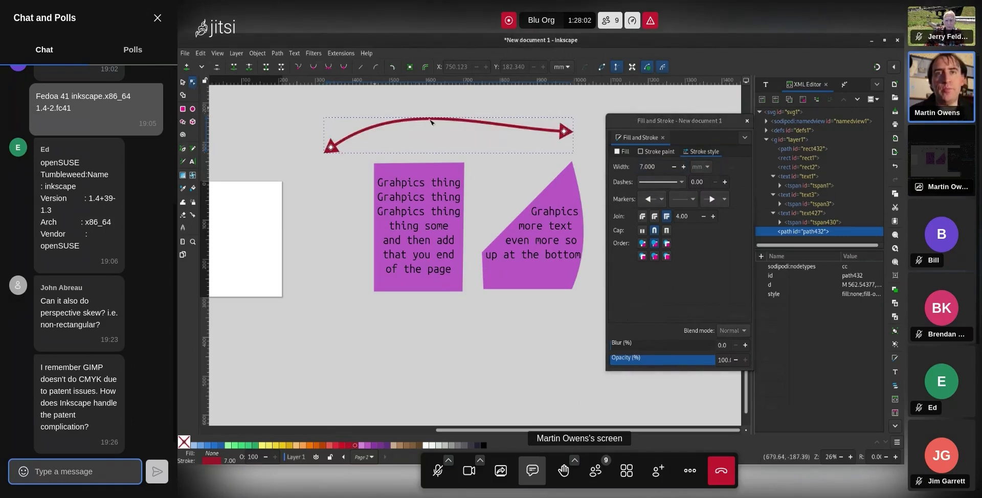
pyautogui.moveTo(442, 123)
pyautogui.mouseDown()
pyautogui.moveTo(460, 146)
pyautogui.moveTo(442, 129)
pyautogui.mouseUp()
pyautogui.click(182, 82)
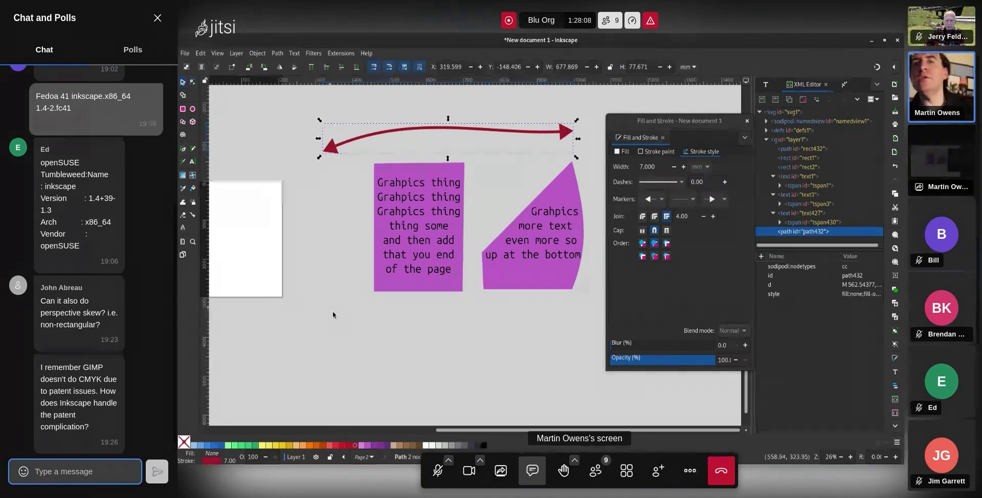
# Move the Blu text out of the red rectangle to just above the red double arrow
pyautogui.moveTo(622, 430); pyautogui.dragTo(549, 430)
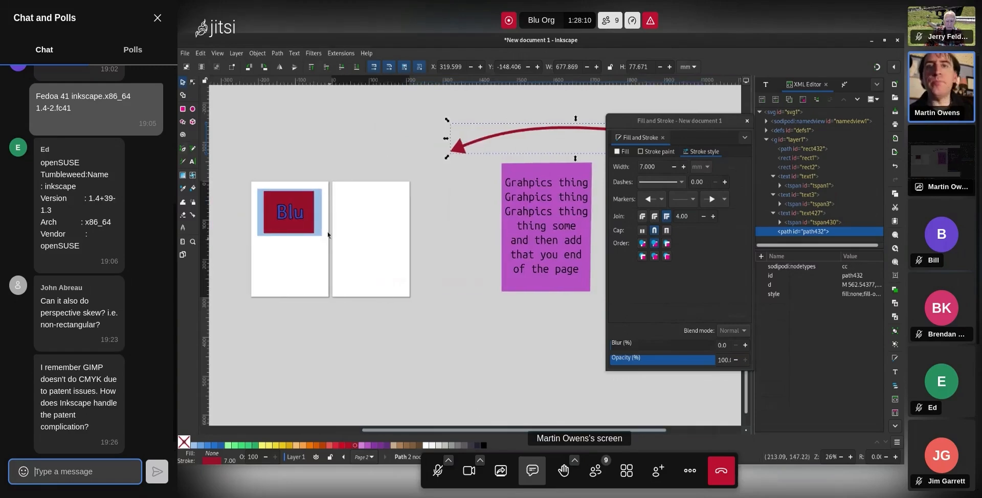
pyautogui.click(290, 213)
pyautogui.moveTo(291, 214); pyautogui.dragTo(535, 113)
# Select the Blu text together with the arrow and apply Text > Put on Path
pyautogui.moveTo(526, 431); pyautogui.dragTo(589, 431)
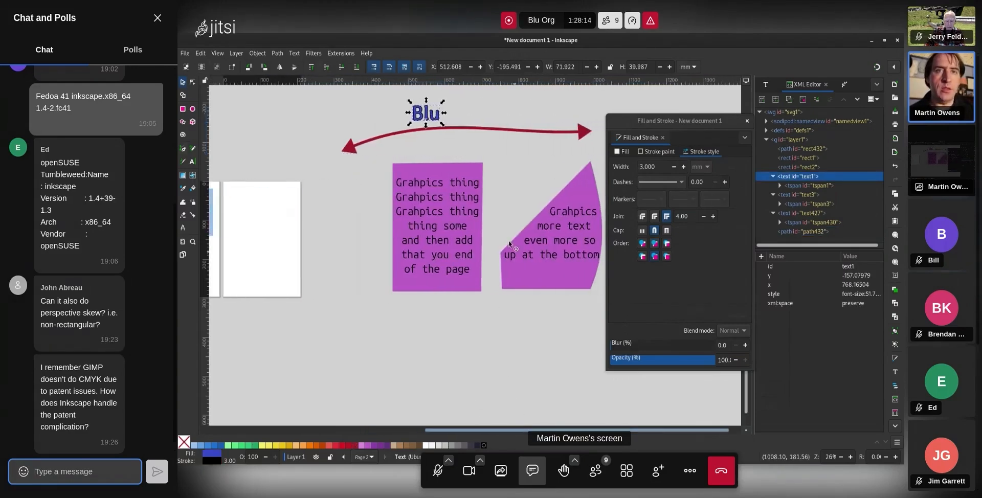
pyautogui.click(475, 132)
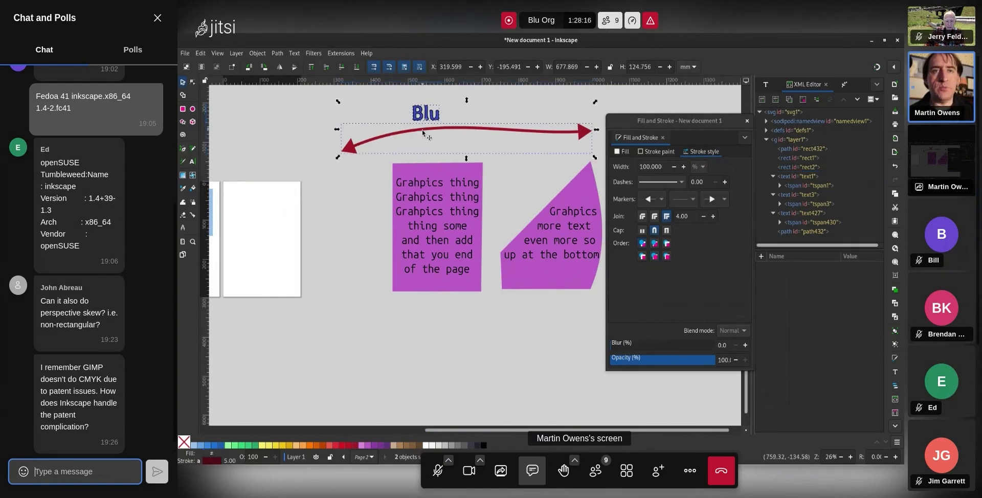
pyautogui.click(295, 53)
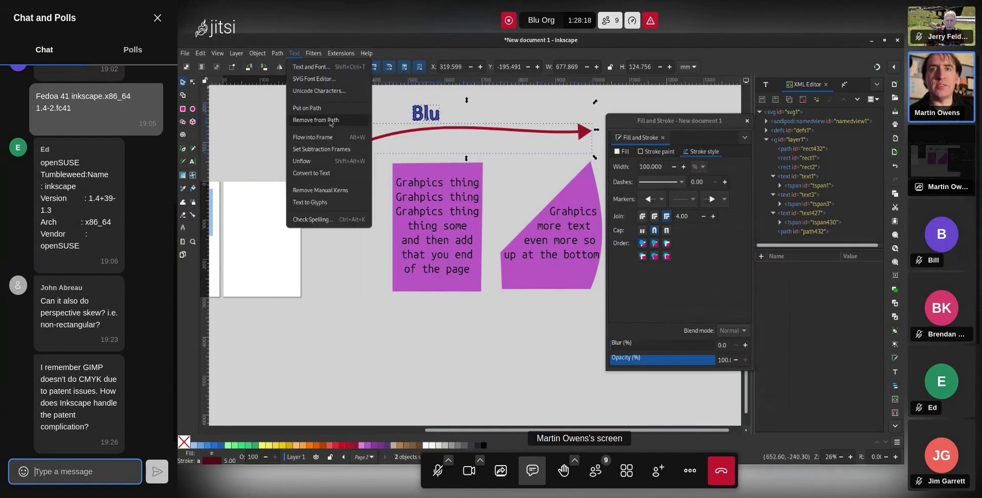
pyautogui.click(306, 108)
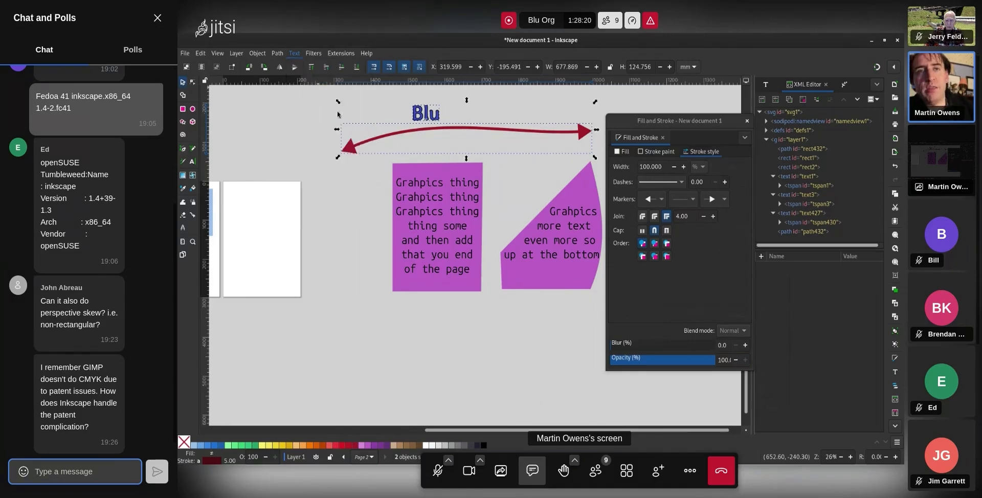
pyautogui.click(265, 140)
# With the Node tool, sag the arrow's middle, arch its left half and shift it left
pyautogui.press('n')
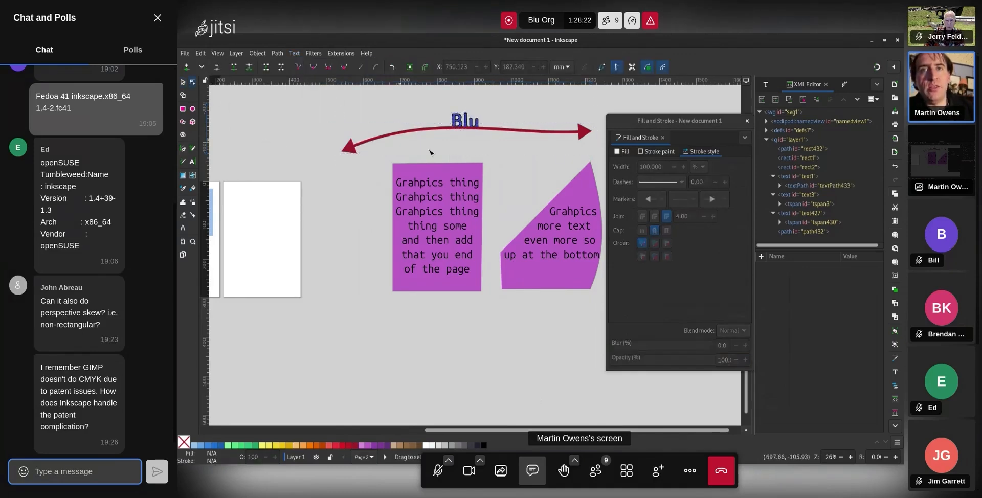
pyautogui.click(463, 136)
pyautogui.moveTo(463, 135); pyautogui.dragTo(516, 111)
pyautogui.click(568, 136)
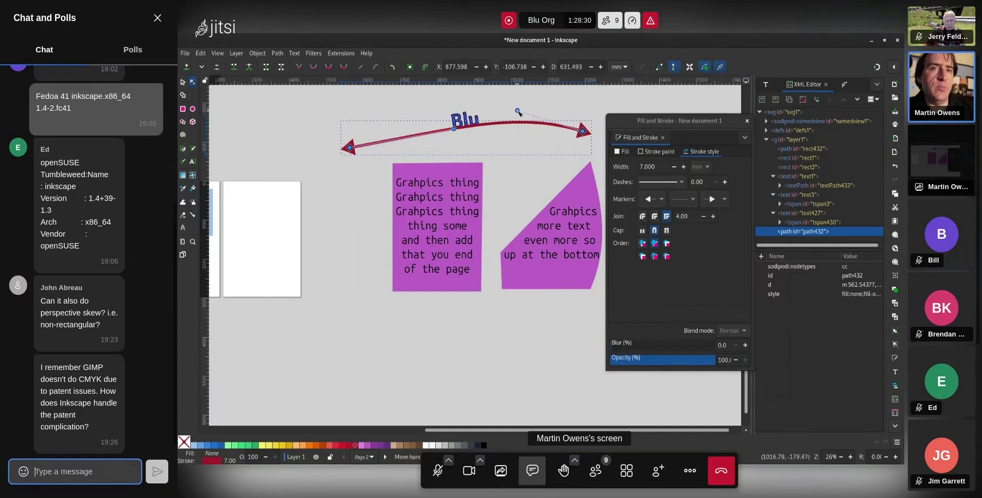
pyautogui.moveTo(456, 135)
pyautogui.mouseDown()
pyautogui.moveTo(449, 124)
pyautogui.moveTo(468, 148)
pyautogui.moveTo(470, 139)
pyautogui.mouseUp()
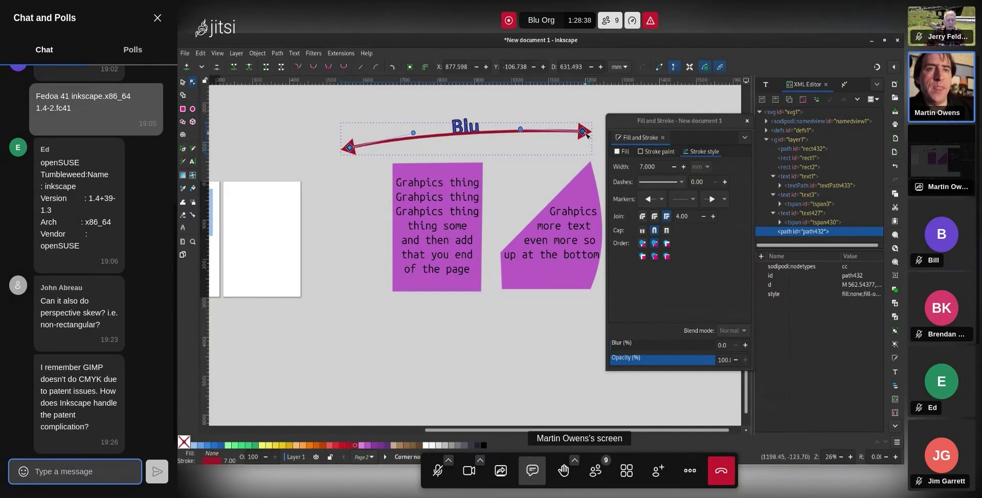
pyautogui.moveTo(582, 132); pyautogui.dragTo(496, 130)
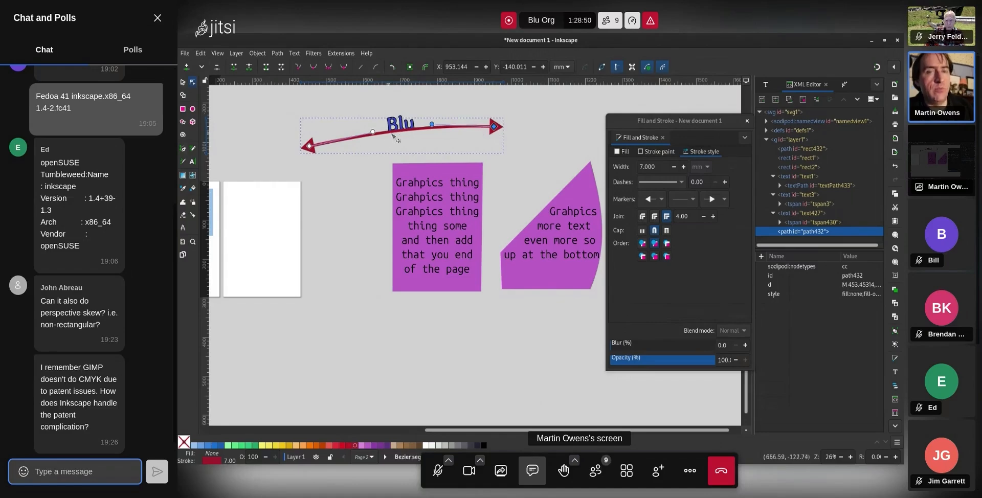
# Reshape the arrow into a smooth U-shaped curve by dragging segments and Bézier handles
pyautogui.moveTo(433, 126); pyautogui.dragTo(372, 220)
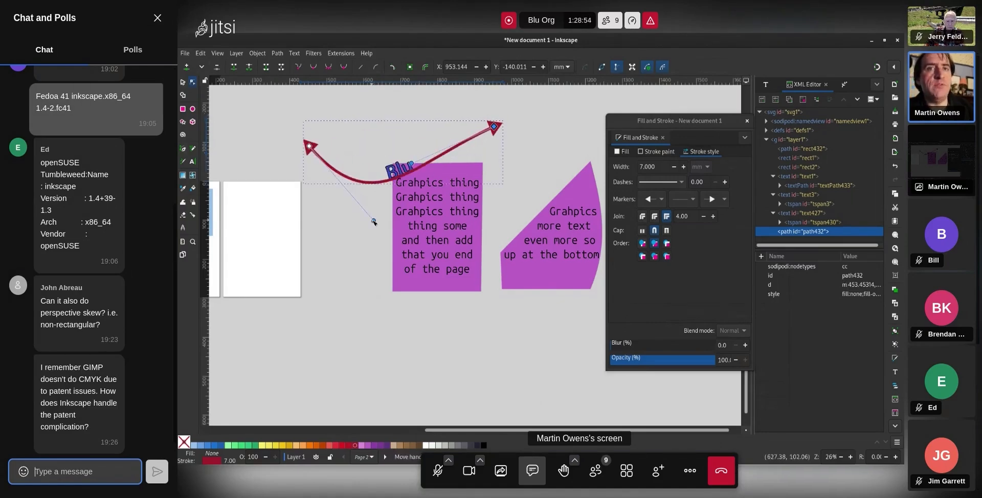
pyautogui.moveTo(309, 146); pyautogui.dragTo(387, 118)
pyautogui.moveTo(442, 196); pyautogui.dragTo(435, 163)
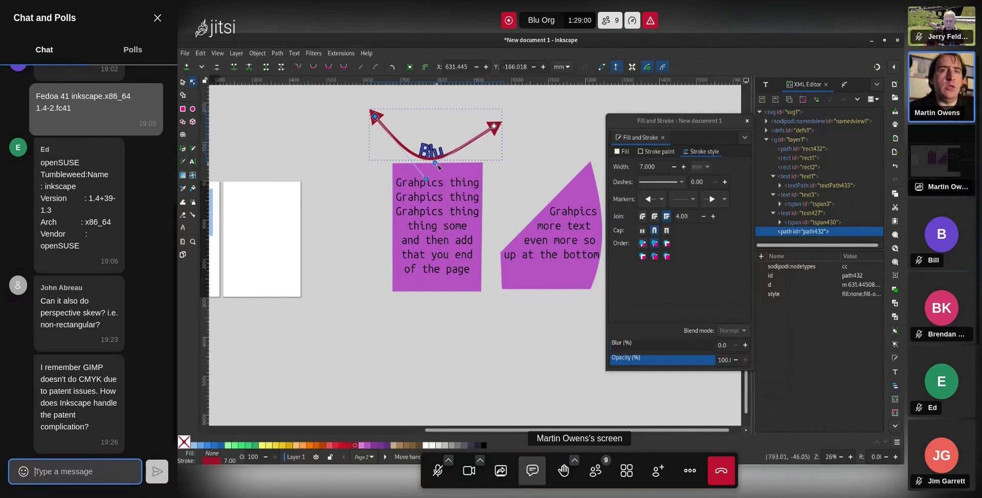
pyautogui.scroll(5, 427, 157)
pyautogui.scroll(-3, 442, 168)
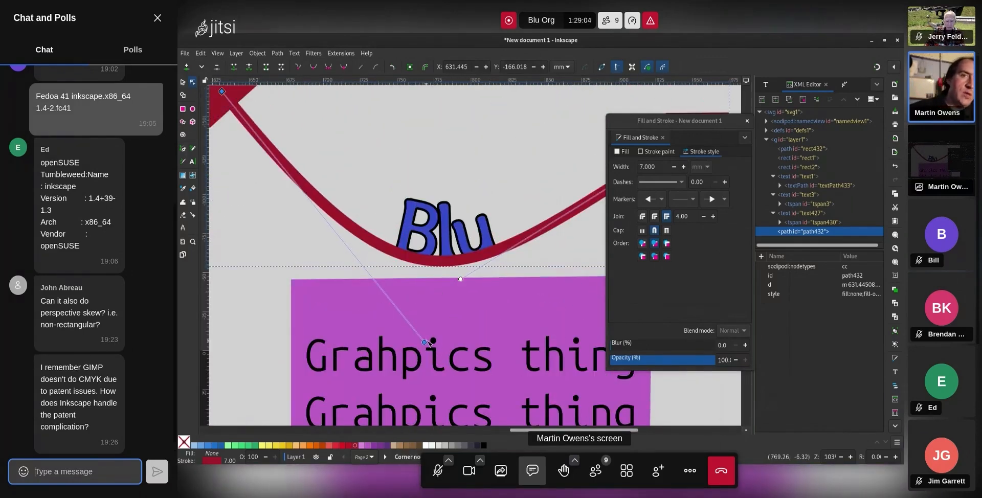
pyautogui.moveTo(424, 342); pyautogui.dragTo(440, 324)
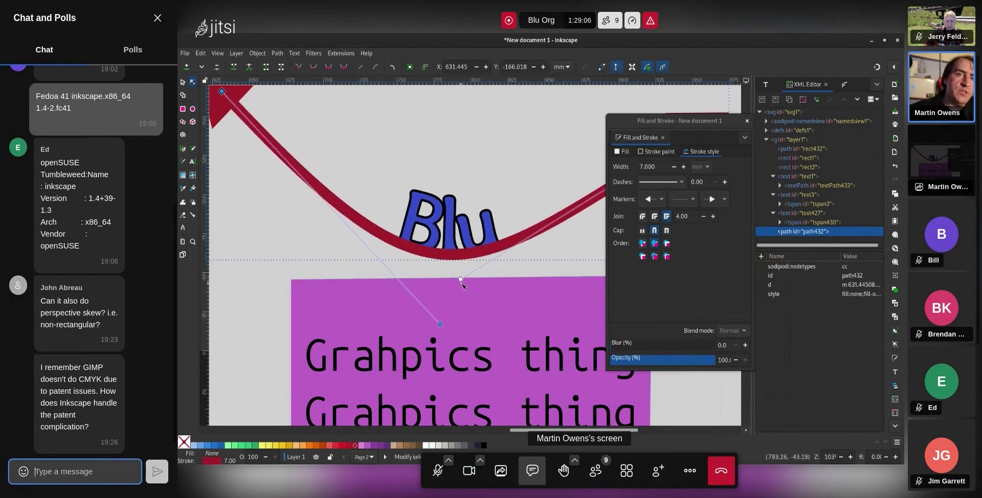
pyautogui.moveTo(460, 279); pyautogui.dragTo(493, 127)
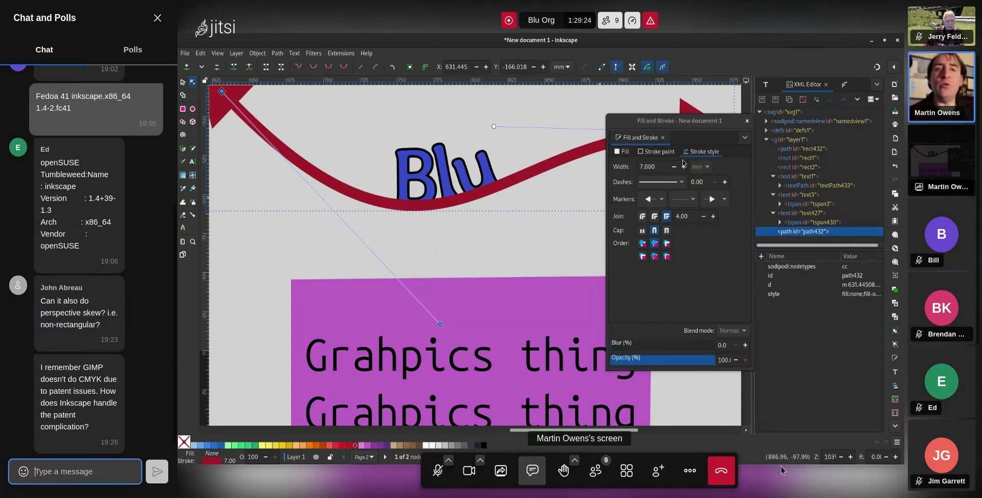
# Lift the curve with the Blu text upward and lower the arrow to the bottom
pyautogui.click(445, 151)
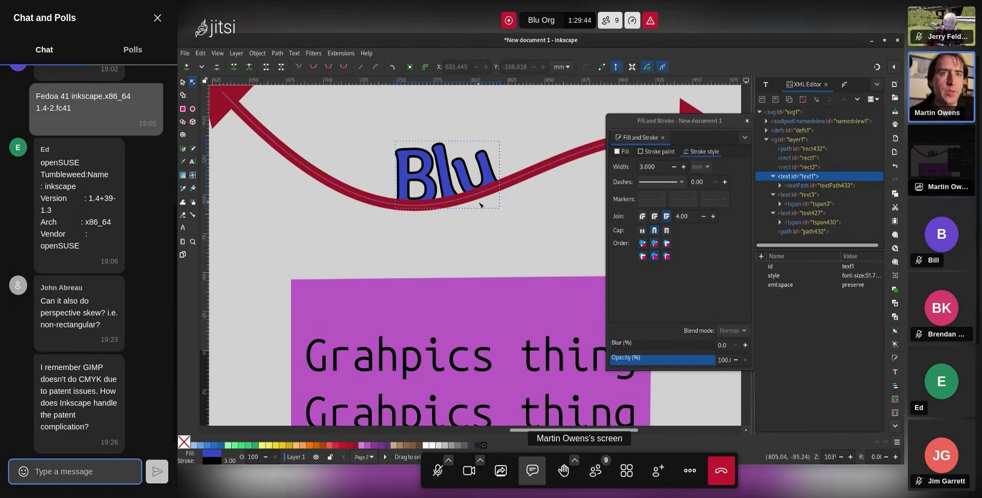
pyautogui.click(517, 183)
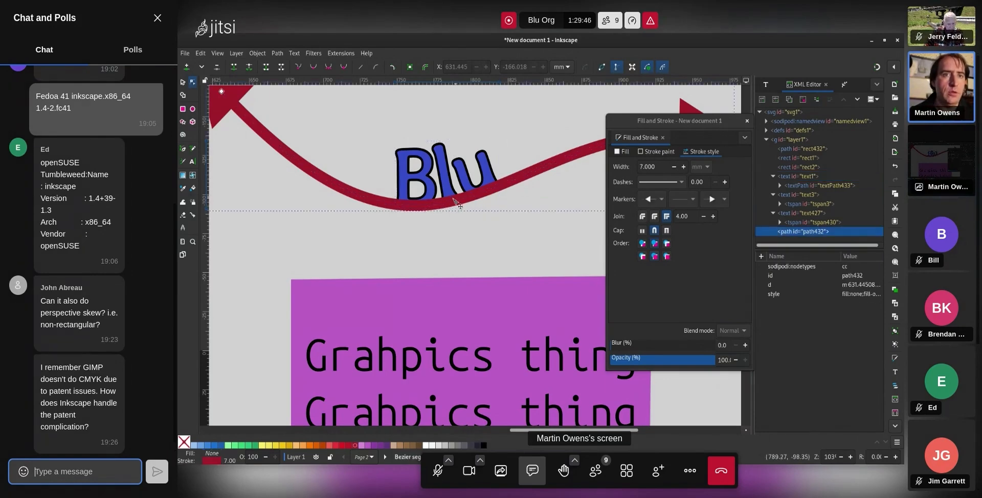
pyautogui.moveTo(461, 203); pyautogui.dragTo(468, 163)
pyautogui.press('End')
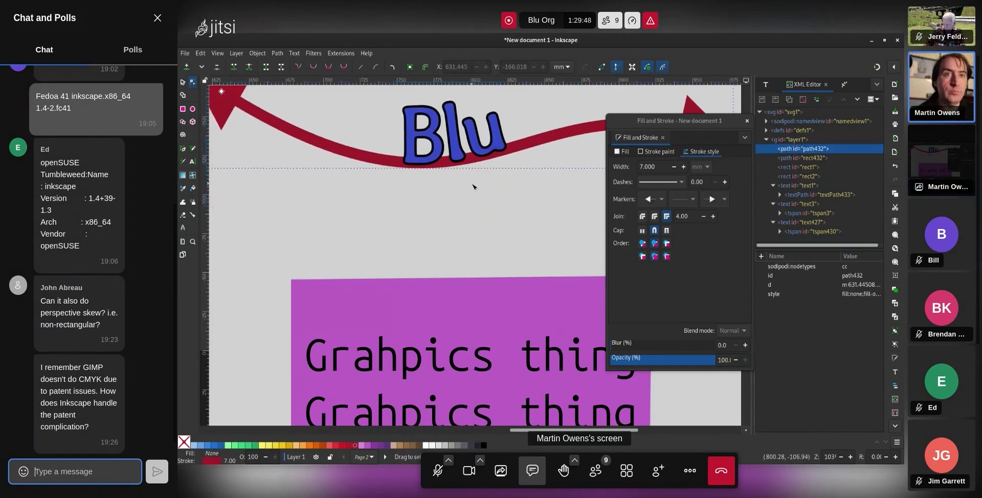
pyautogui.press('Escape')
# Pull the arrowhead end inward and flatten the curve so Blu sits straighter
pyautogui.scroll(3, 488, 210)
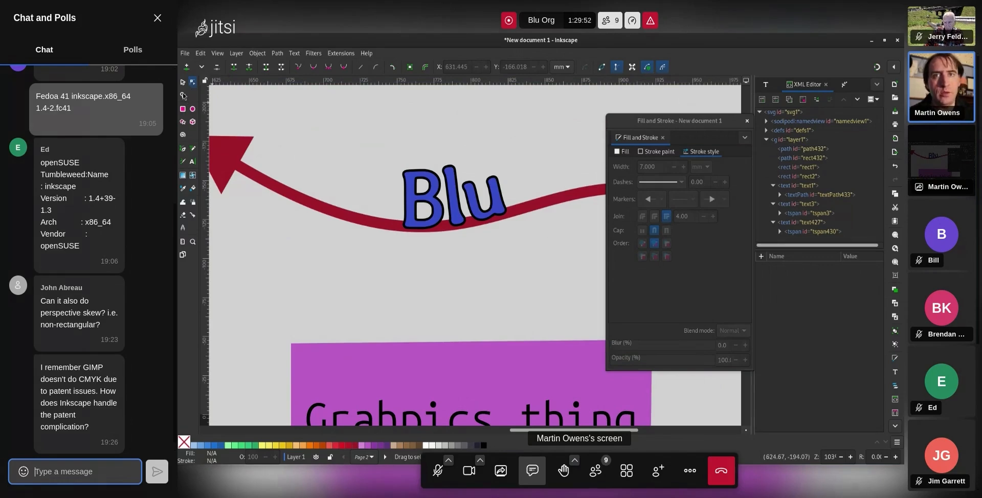
pyautogui.click(279, 172)
pyautogui.moveTo(222, 155); pyautogui.dragTo(361, 139)
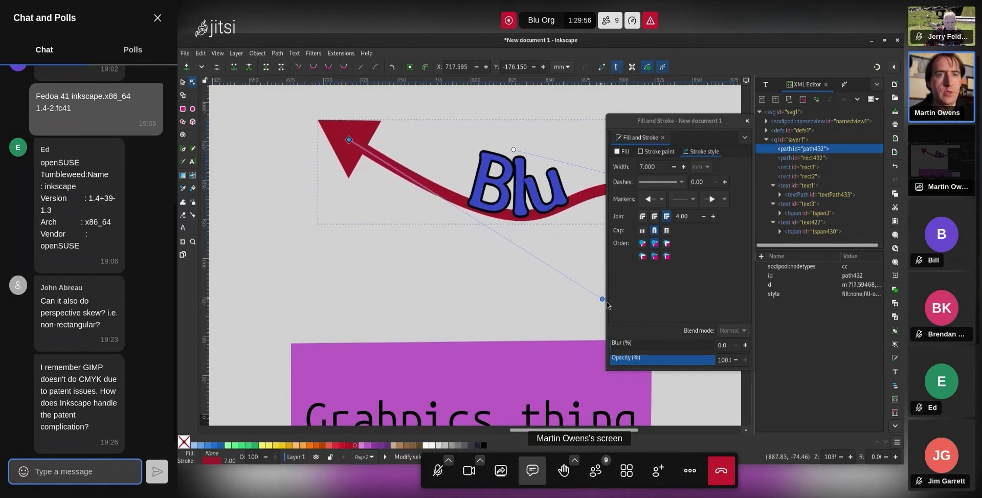
pyautogui.moveTo(602, 300); pyautogui.dragTo(436, 207)
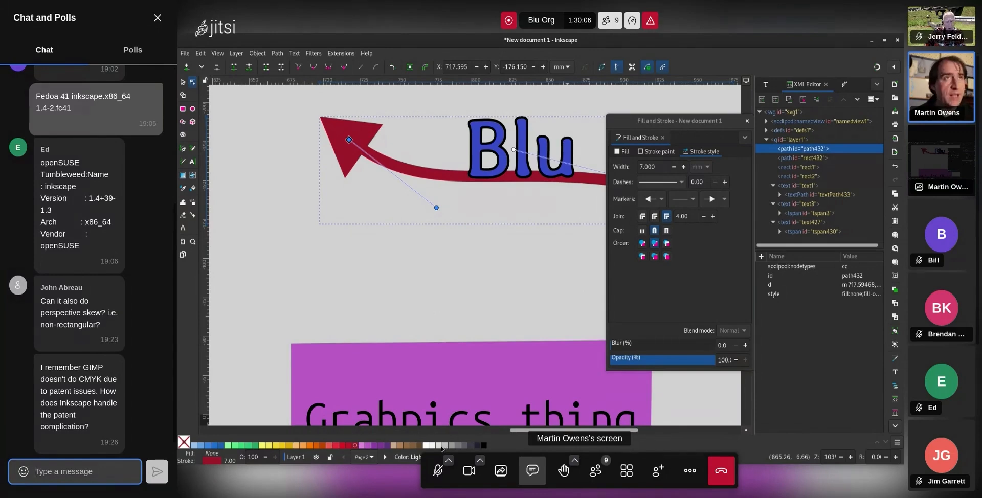
pyautogui.click(895, 444)
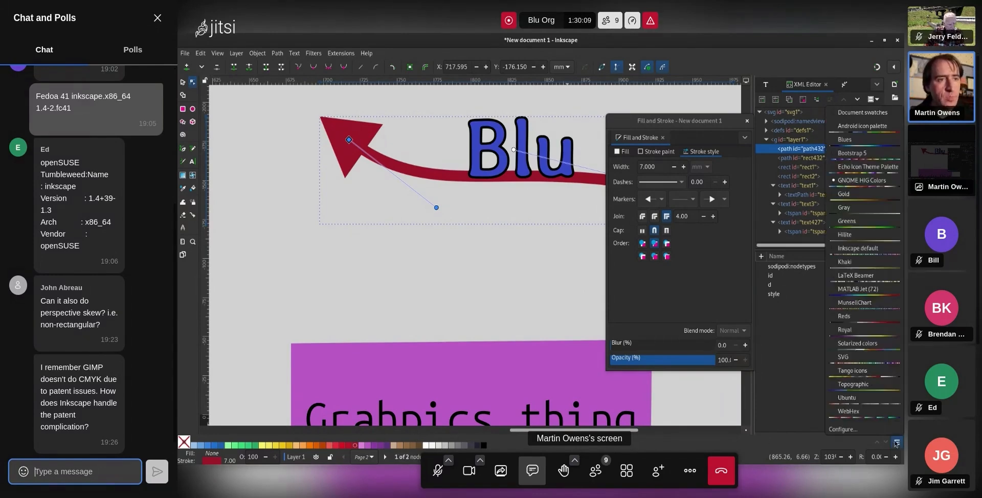
pyautogui.click(858, 224)
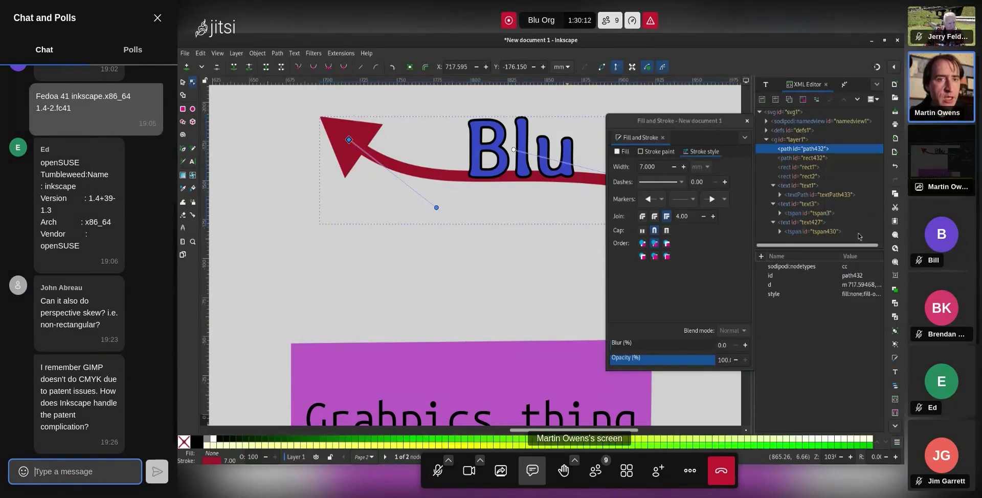
pyautogui.click(896, 444)
pyautogui.click(880, 159)
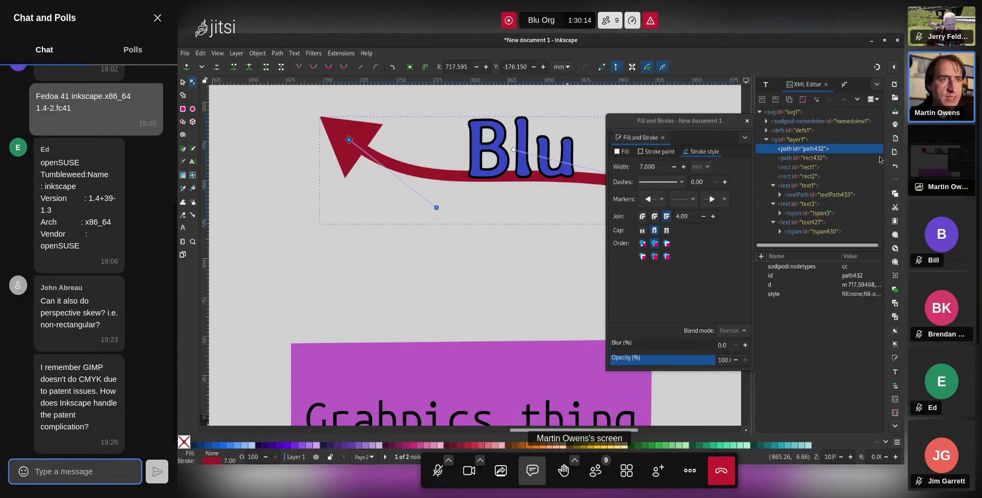
pyautogui.click(476, 153)
pyautogui.click(449, 175)
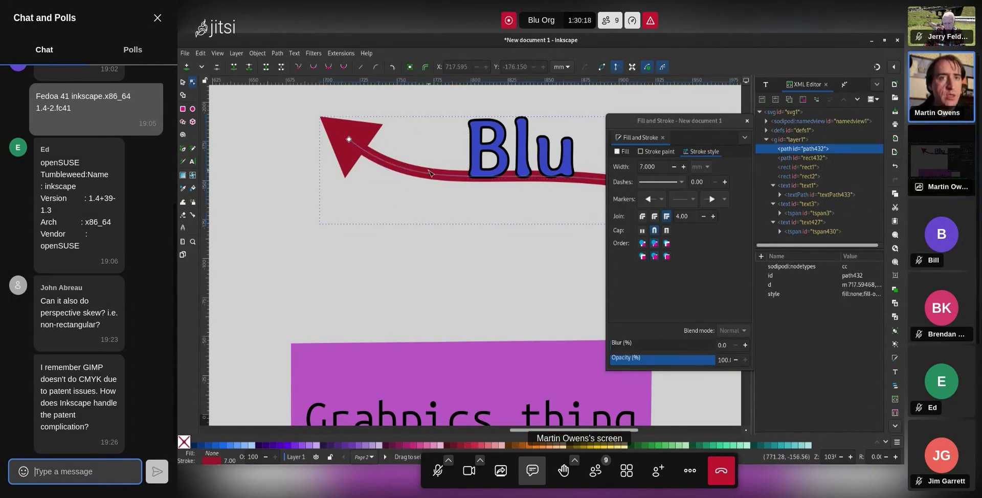
pyautogui.click(414, 445)
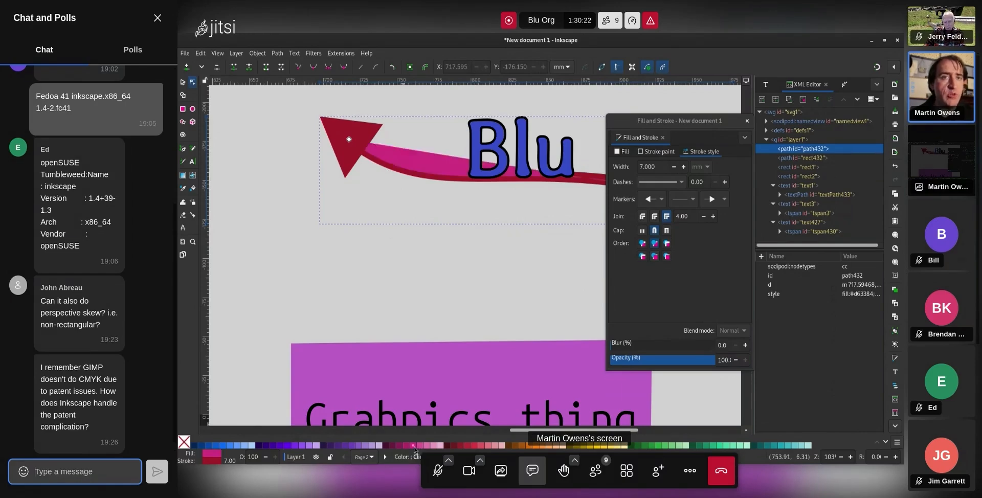
pyautogui.hotkey('ctrl', 'z')
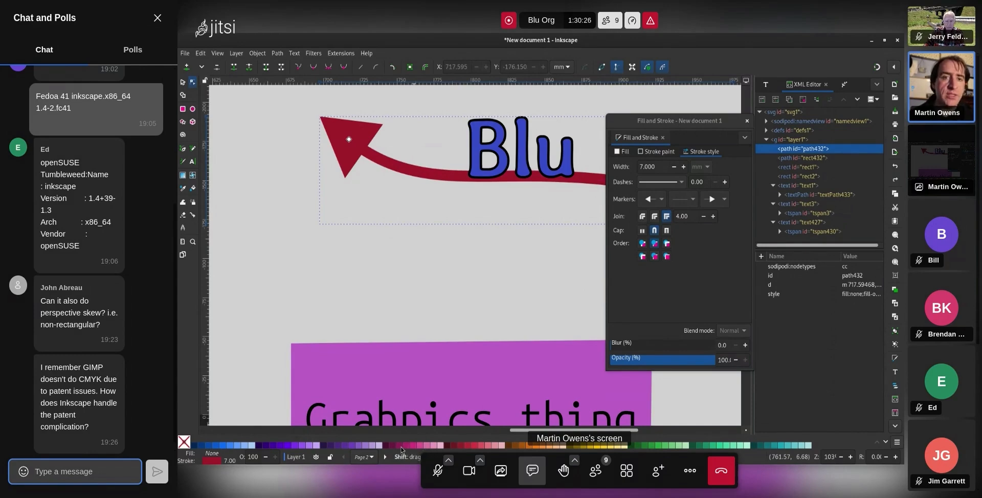
pyautogui.keyDown('shift'); pyautogui.click(401, 447); pyautogui.keyUp('shift')
pyautogui.keyDown('shift'); pyautogui.click(476, 447); pyautogui.keyUp('shift')
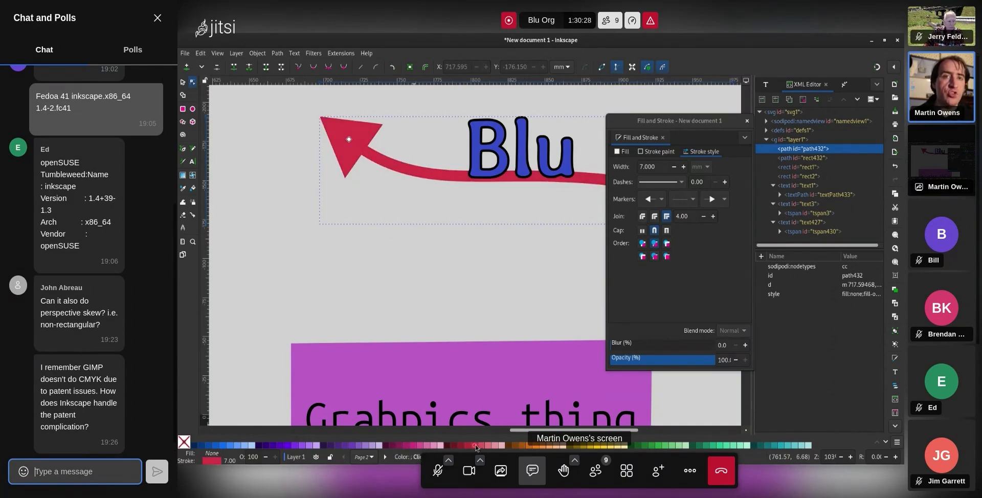
pyautogui.keyDown('shift'); pyautogui.click(598, 448); pyautogui.keyUp('shift')
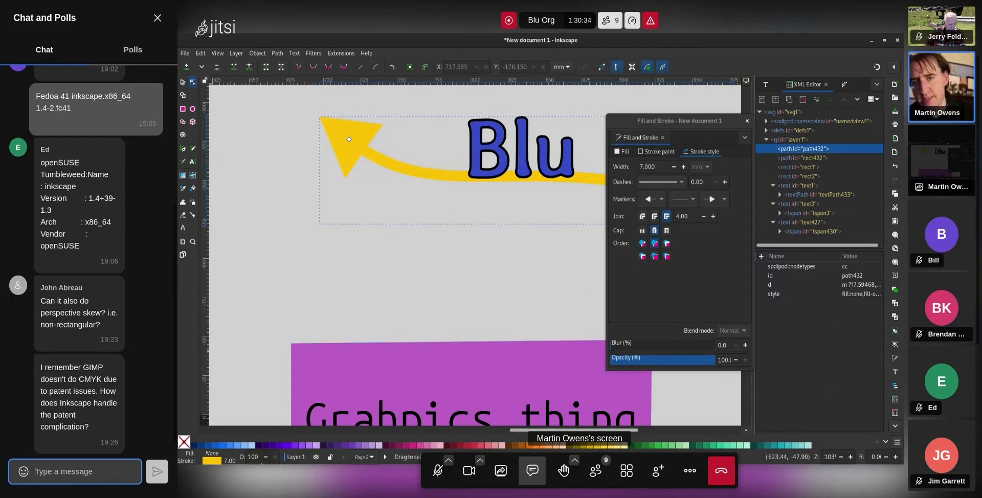
pyautogui.click(317, 458)
pyautogui.click(317, 457)
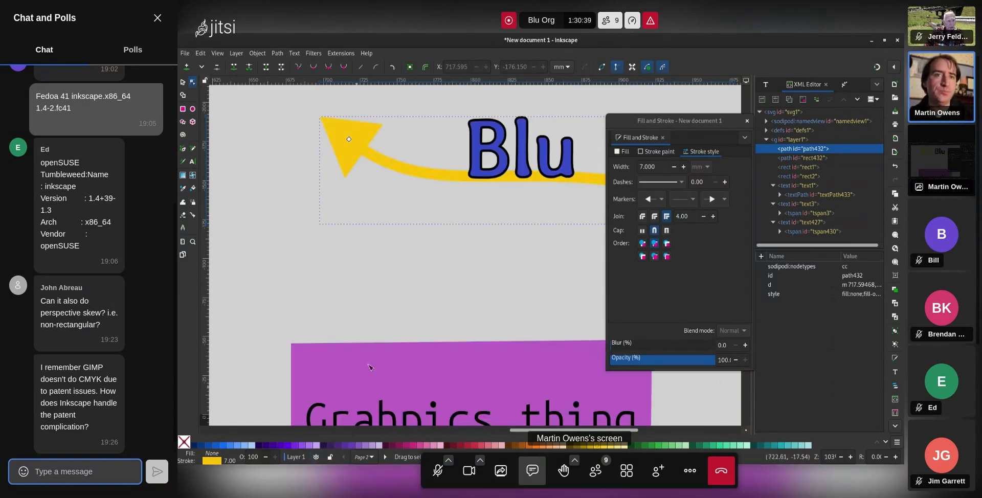
pyautogui.click(470, 271)
# Move page 2 beside page 1 and resize it from its top-left corner to 226.09 × 300.99 mm
pyautogui.scroll(-2, 448, 243)
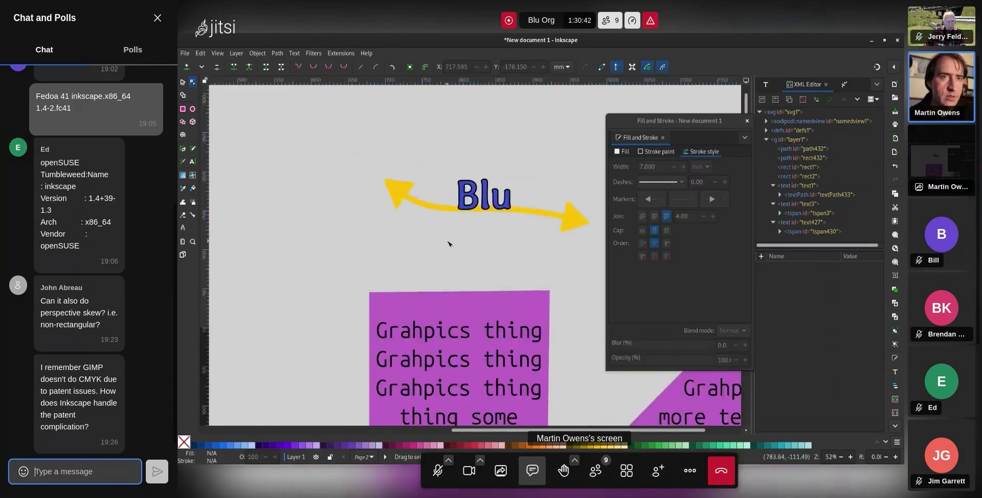
pyautogui.scroll(-2, 448, 244)
pyautogui.scroll(-5, 445, 286)
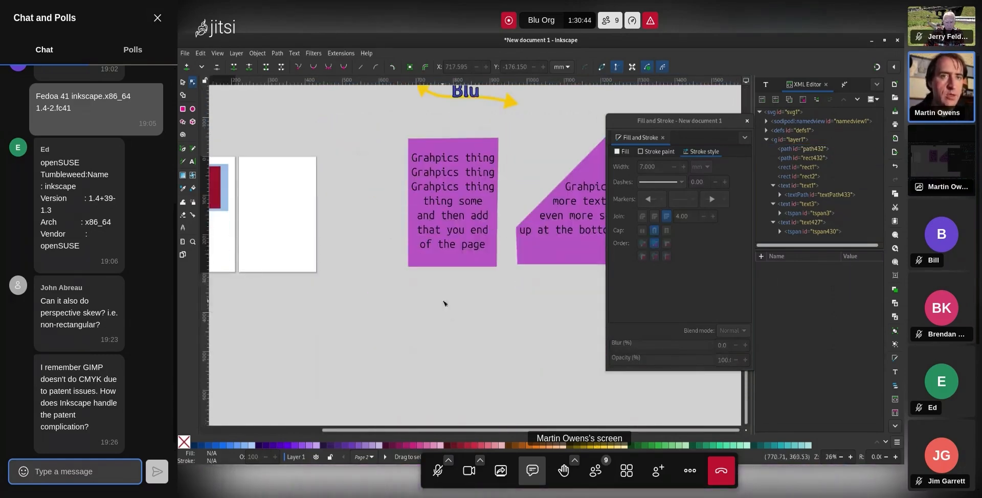
pyautogui.moveTo(464, 431); pyautogui.dragTo(335, 413)
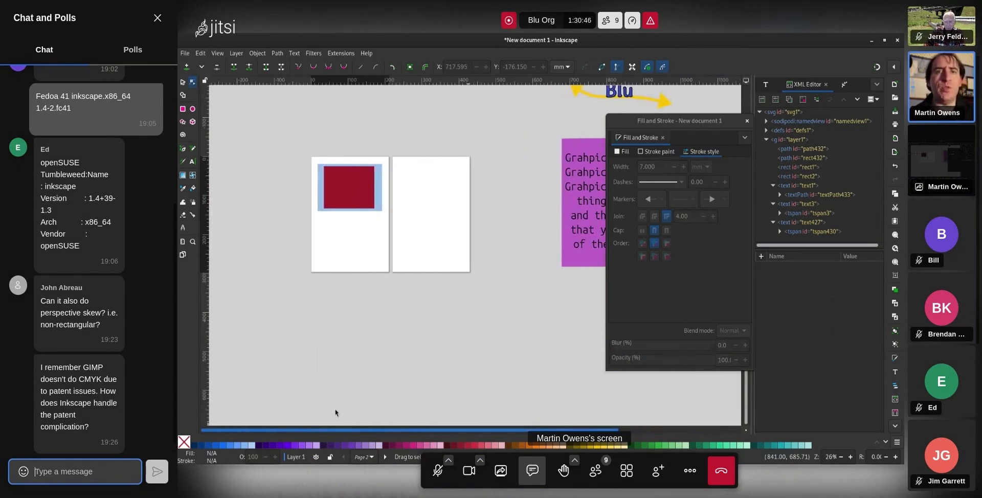
pyautogui.click(182, 254)
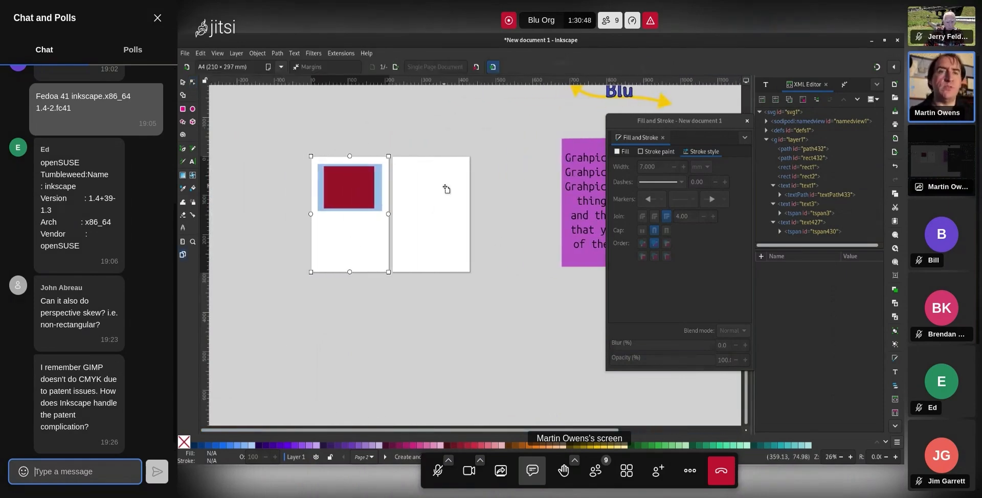
pyautogui.moveTo(434, 204); pyautogui.dragTo(484, 210)
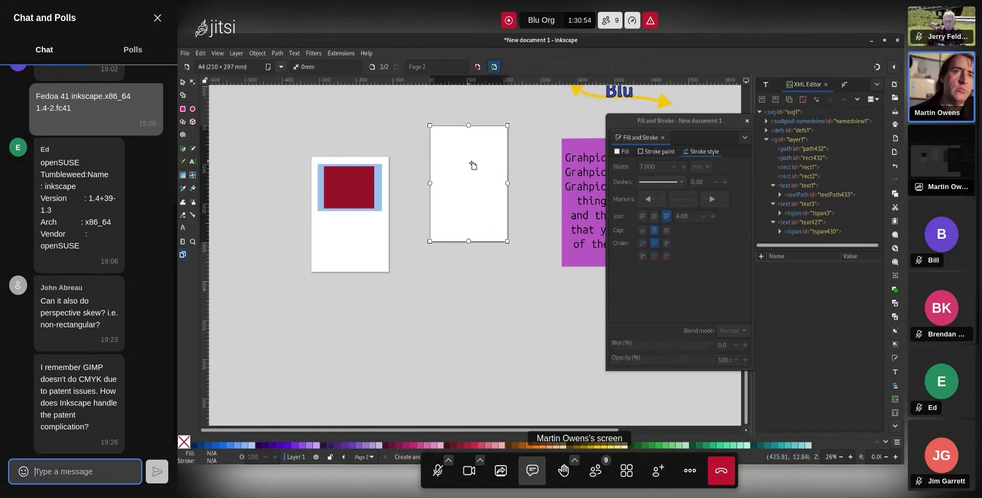
pyautogui.moveTo(473, 164); pyautogui.dragTo(443, 198)
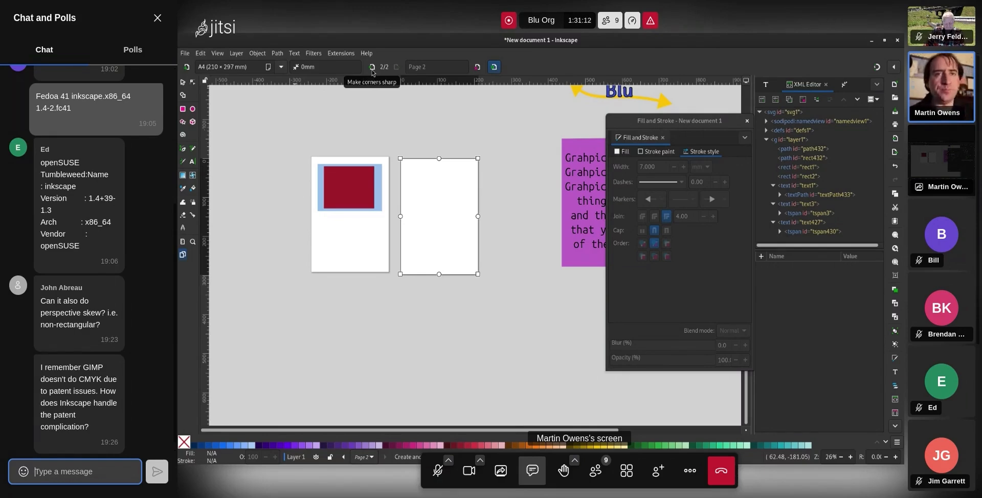
pyautogui.moveTo(402, 159)
pyautogui.mouseDown()
pyautogui.moveTo(429, 195)
pyautogui.moveTo(421, 167)
pyautogui.moveTo(394, 156)
pyautogui.mouseUp()
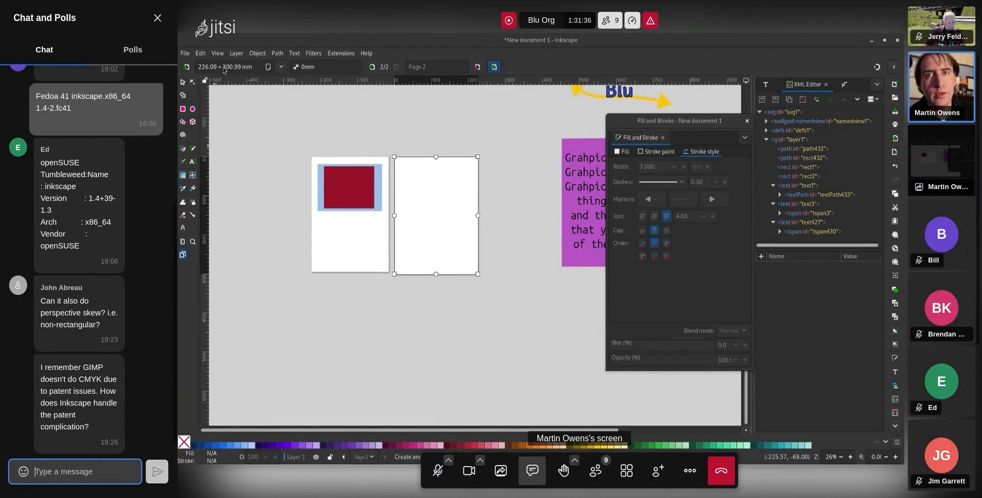
# Import keys-shift-tild.png, accepting the image import settings
pyautogui.click(184, 53)
pyautogui.click(235, 183)
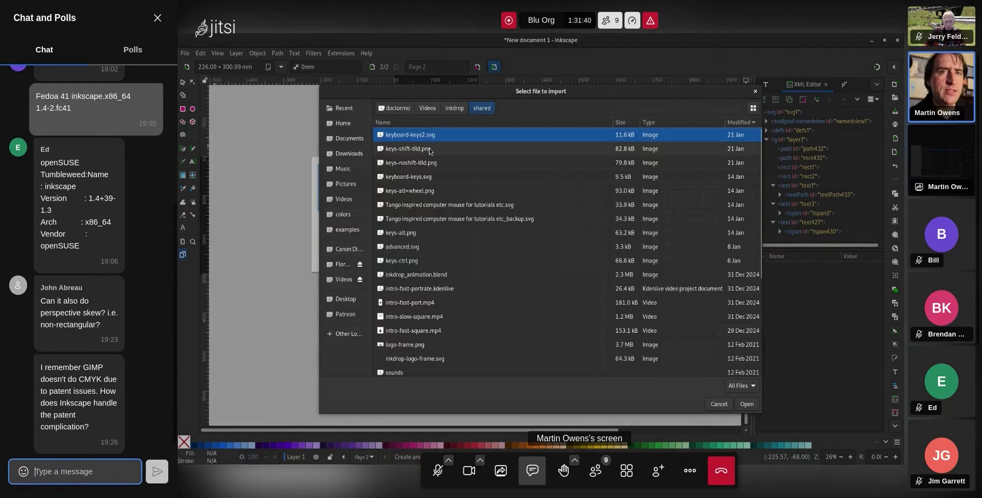
pyautogui.doubleClick(437, 148)
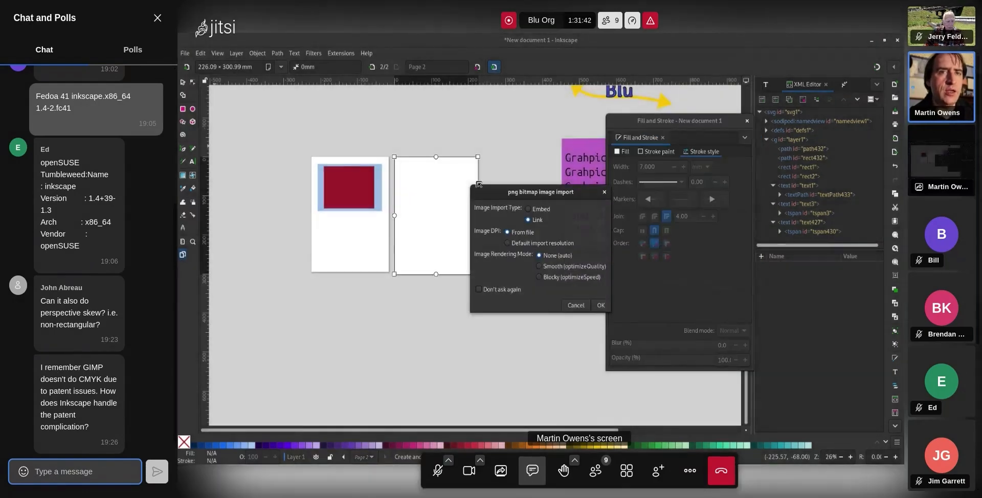
pyautogui.click(601, 305)
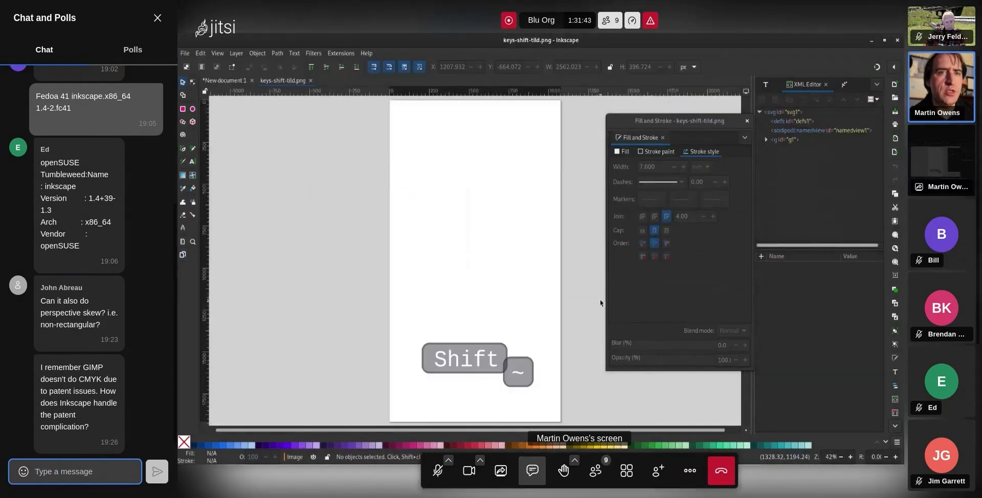
# Copy the Shift ~ image and paste it onto page 2 of New document 1
pyautogui.click(492, 359)
pyautogui.hotkey('ctrl', 'c')
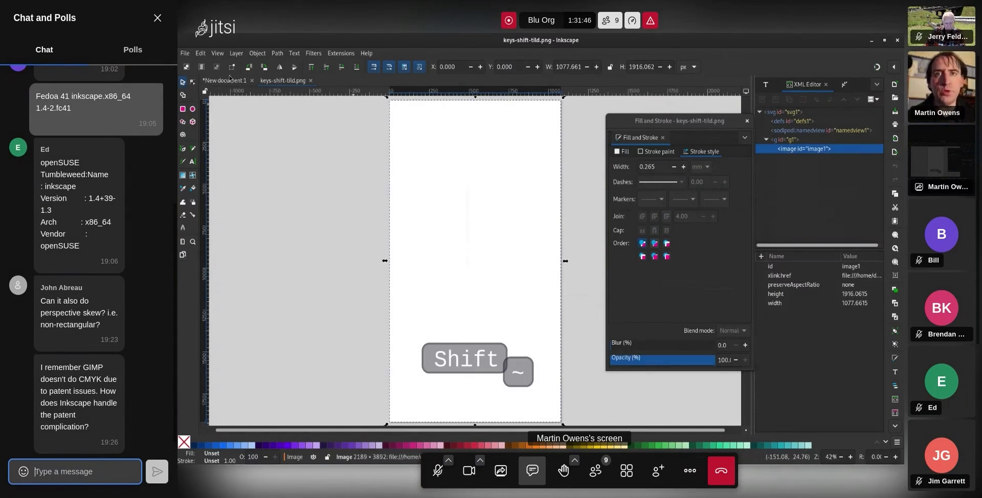
pyautogui.click(221, 82)
pyautogui.hotkey('ctrl', 'v')
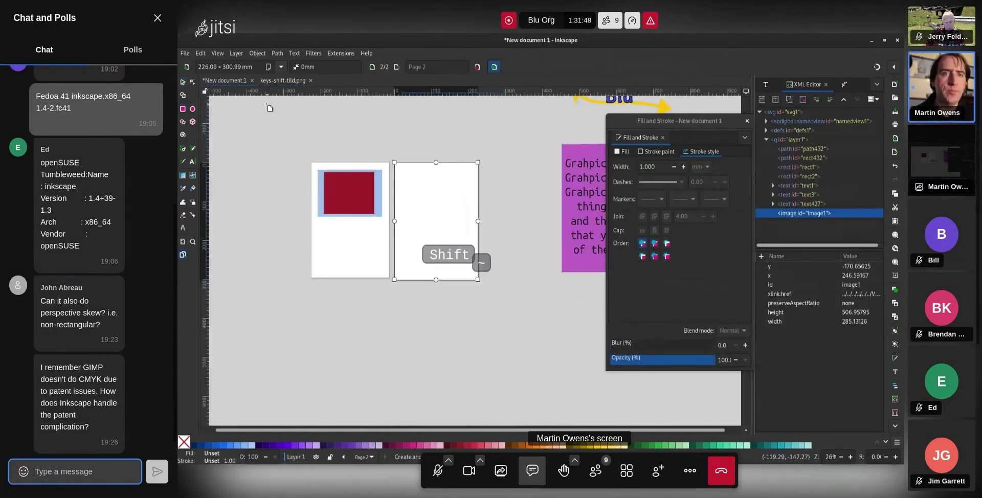
# Nudge the Shift ~ image right and down and enlarge it slightly
pyautogui.click(183, 82)
pyautogui.moveTo(470, 263)
pyautogui.mouseDown()
pyautogui.moveTo(428, 274)
pyautogui.moveTo(523, 262)
pyautogui.moveTo(572, 234)
pyautogui.moveTo(525, 246)
pyautogui.moveTo(392, 212)
pyautogui.moveTo(475, 231)
pyautogui.moveTo(493, 310)
pyautogui.moveTo(437, 258)
pyautogui.moveTo(456, 251)
pyautogui.moveTo(382, 268)
pyautogui.moveTo(403, 240)
pyautogui.moveTo(428, 238)
pyautogui.moveTo(471, 246)
pyautogui.moveTo(470, 266)
pyautogui.mouseUp()
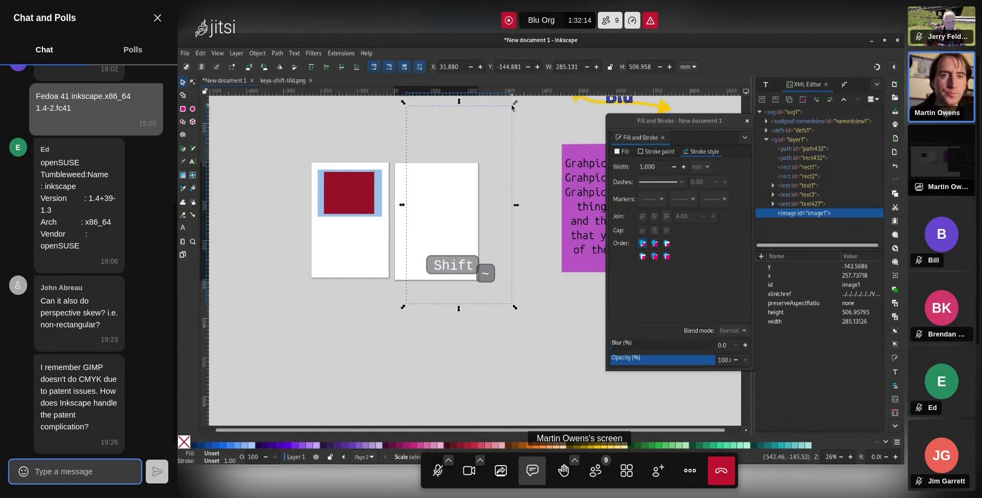
pyautogui.moveTo(513, 107)
pyautogui.mouseDown()
pyautogui.moveTo(467, 202)
pyautogui.moveTo(532, 102)
pyautogui.moveTo(515, 102)
pyautogui.mouseUp()
# Zoom back out and move the Shift ~ image over the lower left of page 1
pyautogui.scroll(13, 474, 268)
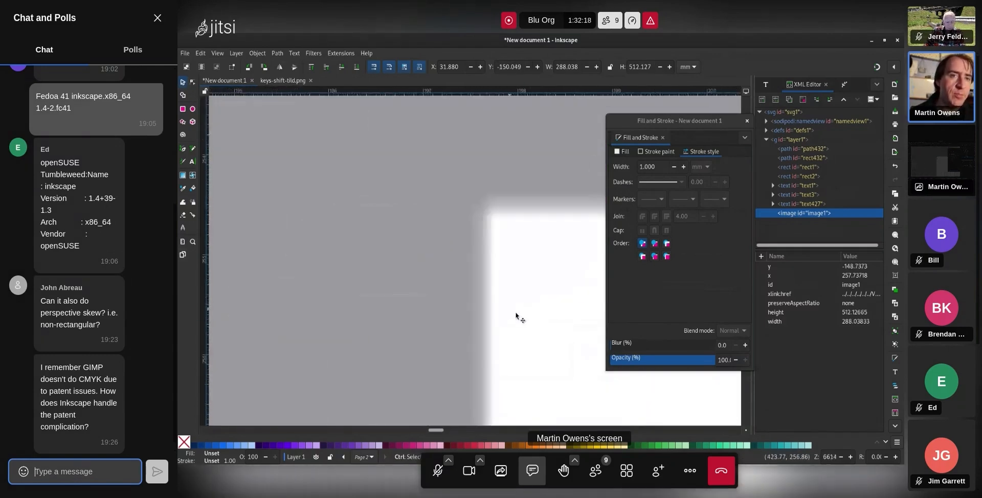
pyautogui.hotkey('shift', '`')
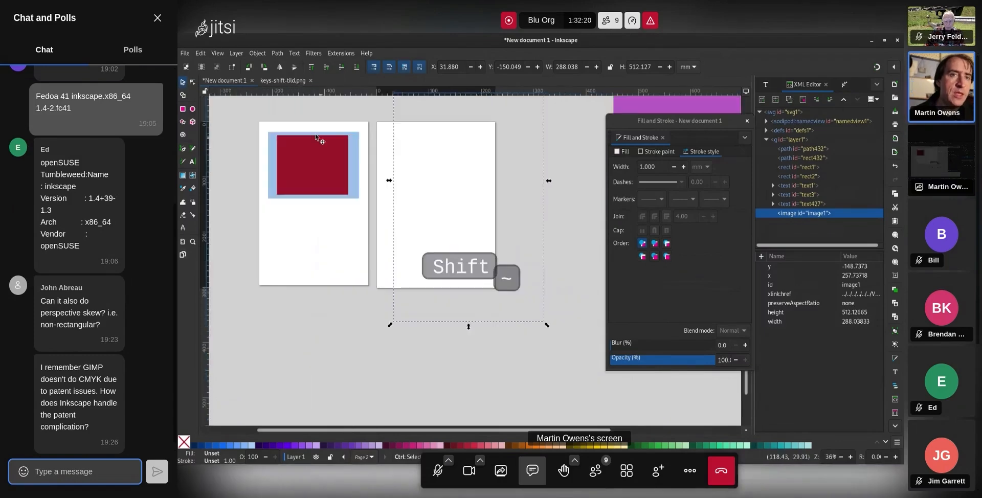
pyautogui.scroll(6, 456, 204)
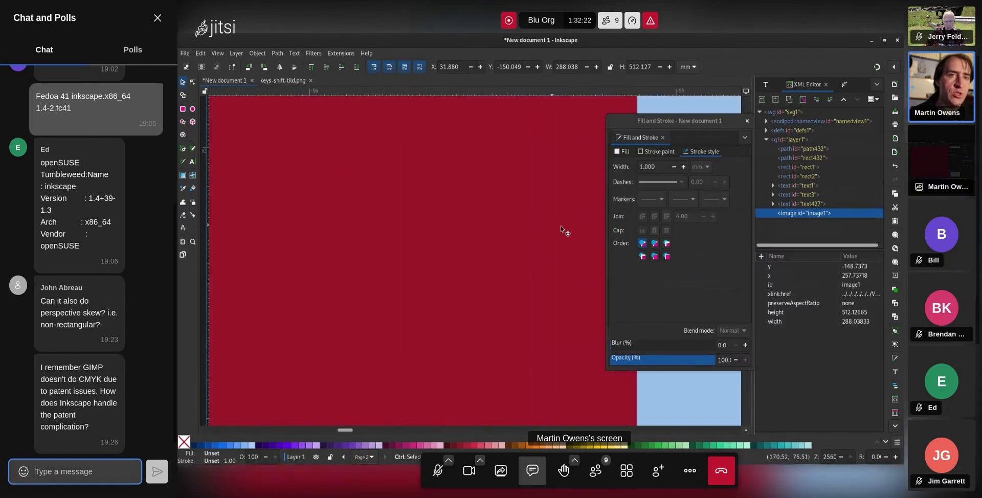
pyautogui.scroll(-13, 538, 213)
pyautogui.scroll(4, 561, 248)
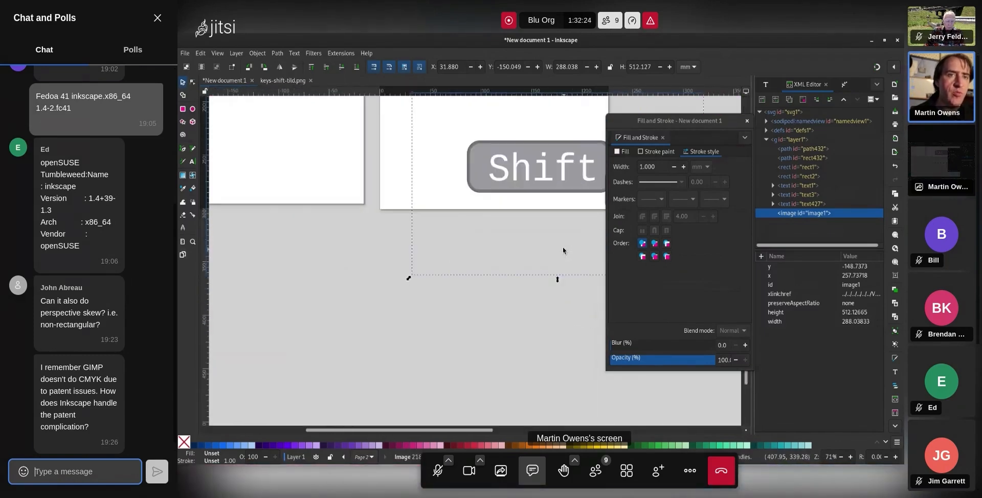
pyautogui.scroll(-4, 557, 231)
pyautogui.moveTo(557, 209); pyautogui.dragTo(496, 199)
pyautogui.click(582, 247)
pyautogui.scroll(2, 582, 247)
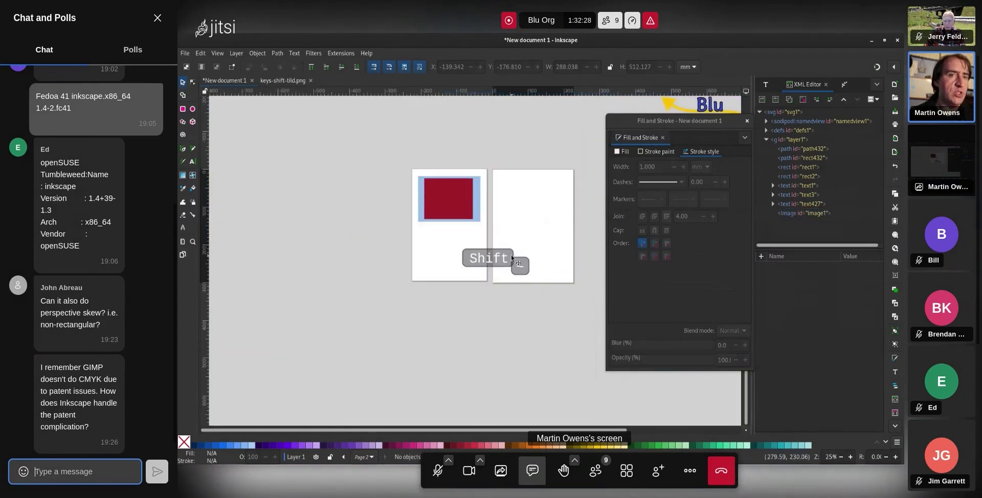
pyautogui.moveTo(484, 259); pyautogui.dragTo(415, 248)
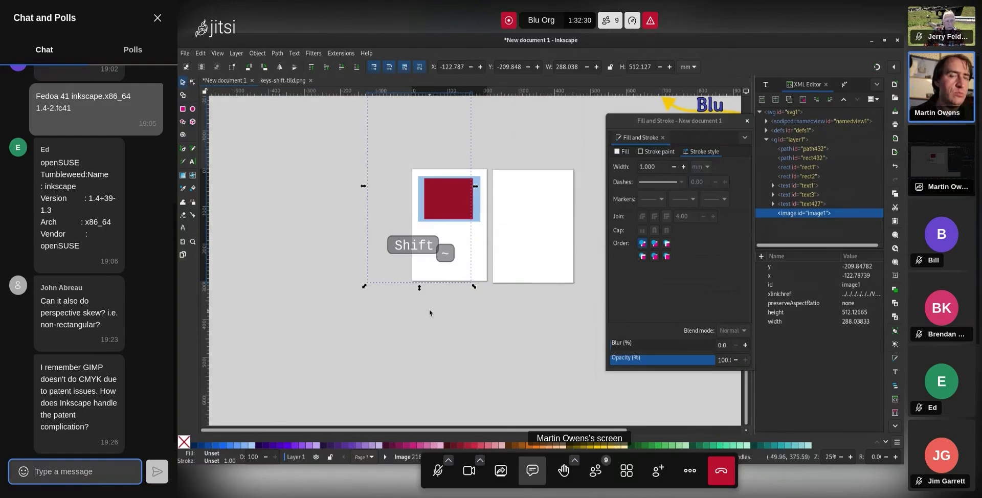
# Delete the Shift ~ image and unmute the Jitsi microphone
pyautogui.click(185, 53)
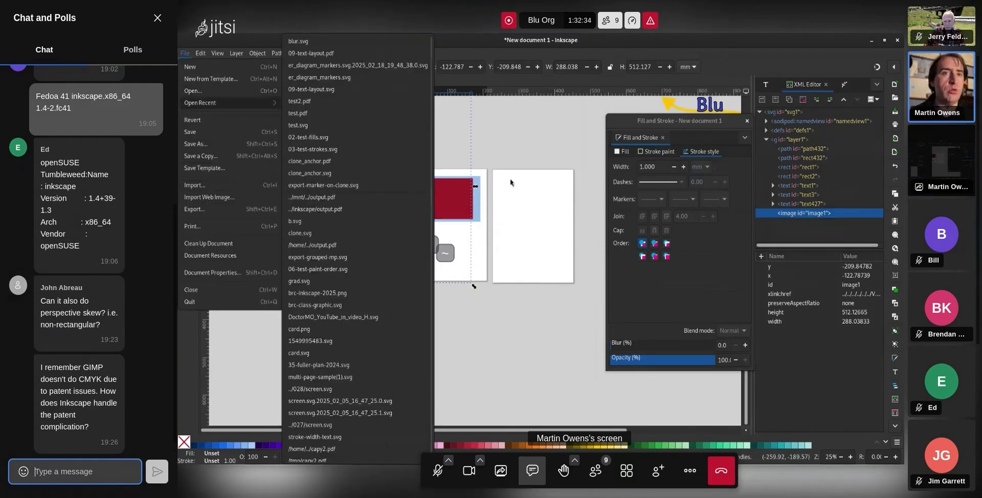
pyautogui.click(533, 137)
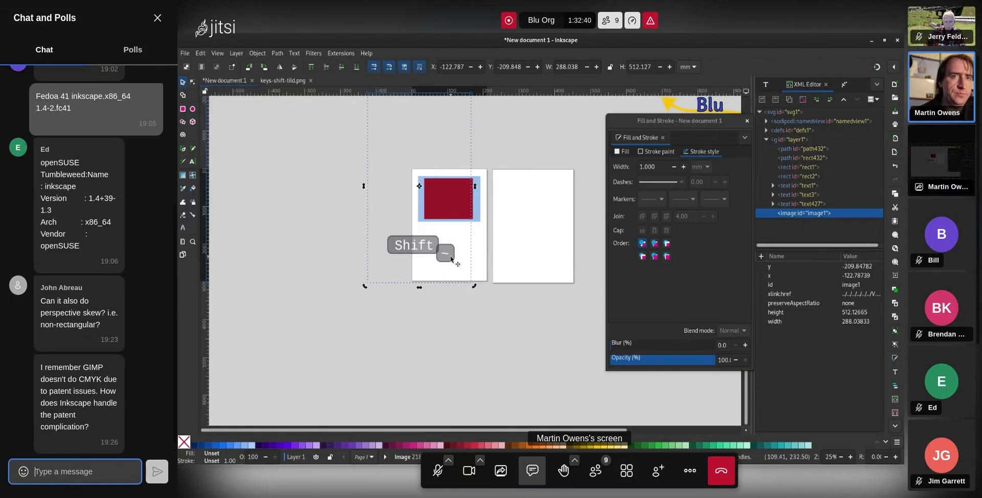
pyautogui.press('Delete')
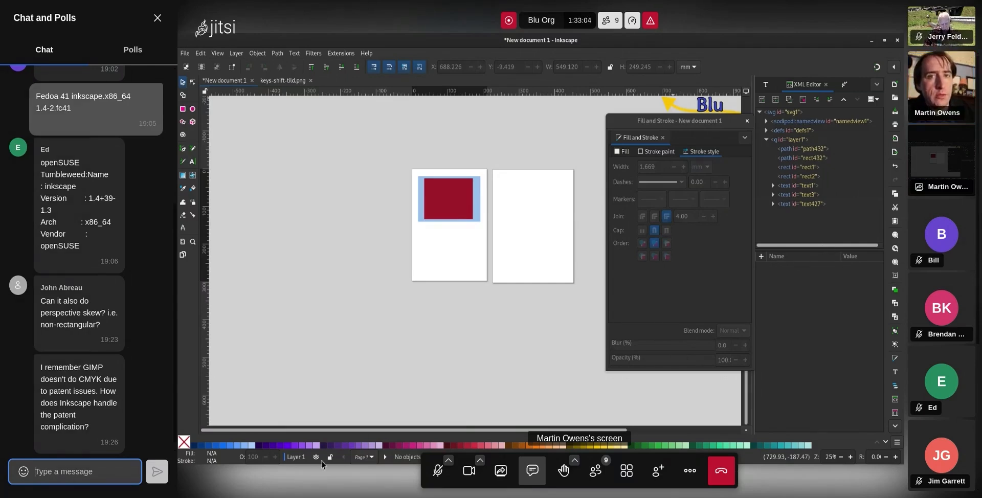
pyautogui.click(444, 473)
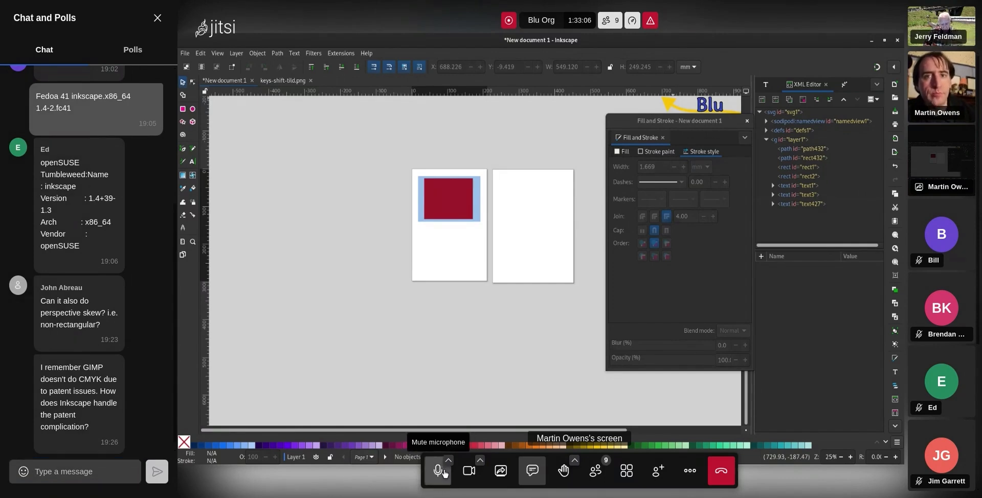